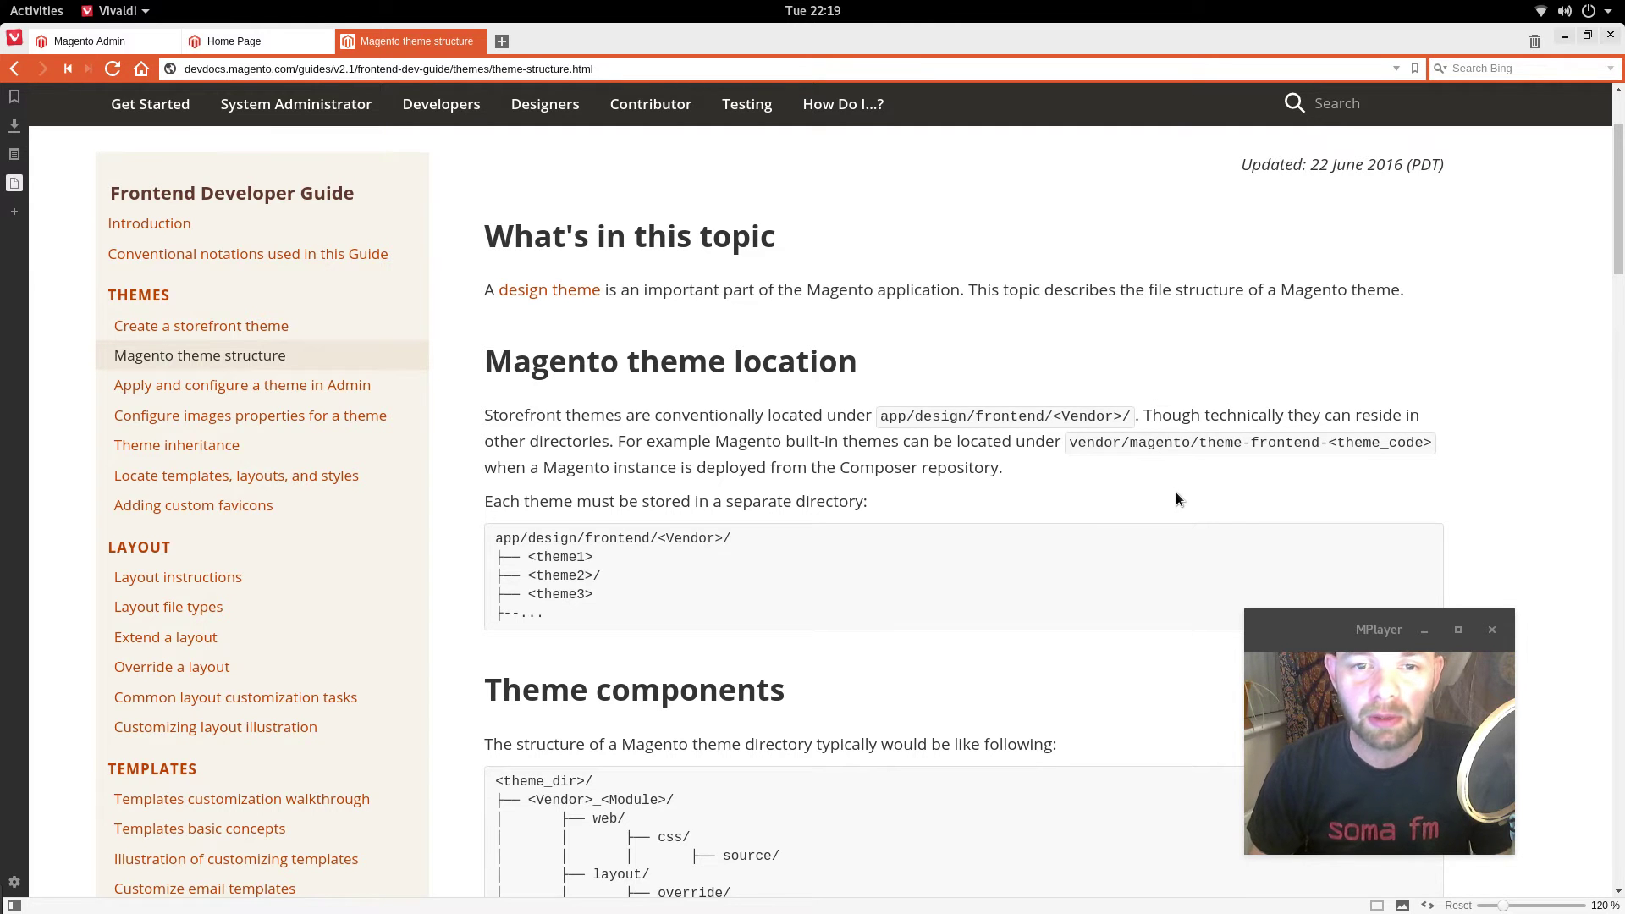
# Scroll the theme-structure guide down to the Theme components directory tree.
pyautogui.scroll(-1, 1176, 483)
pyautogui.scroll(1, 1181, 476)
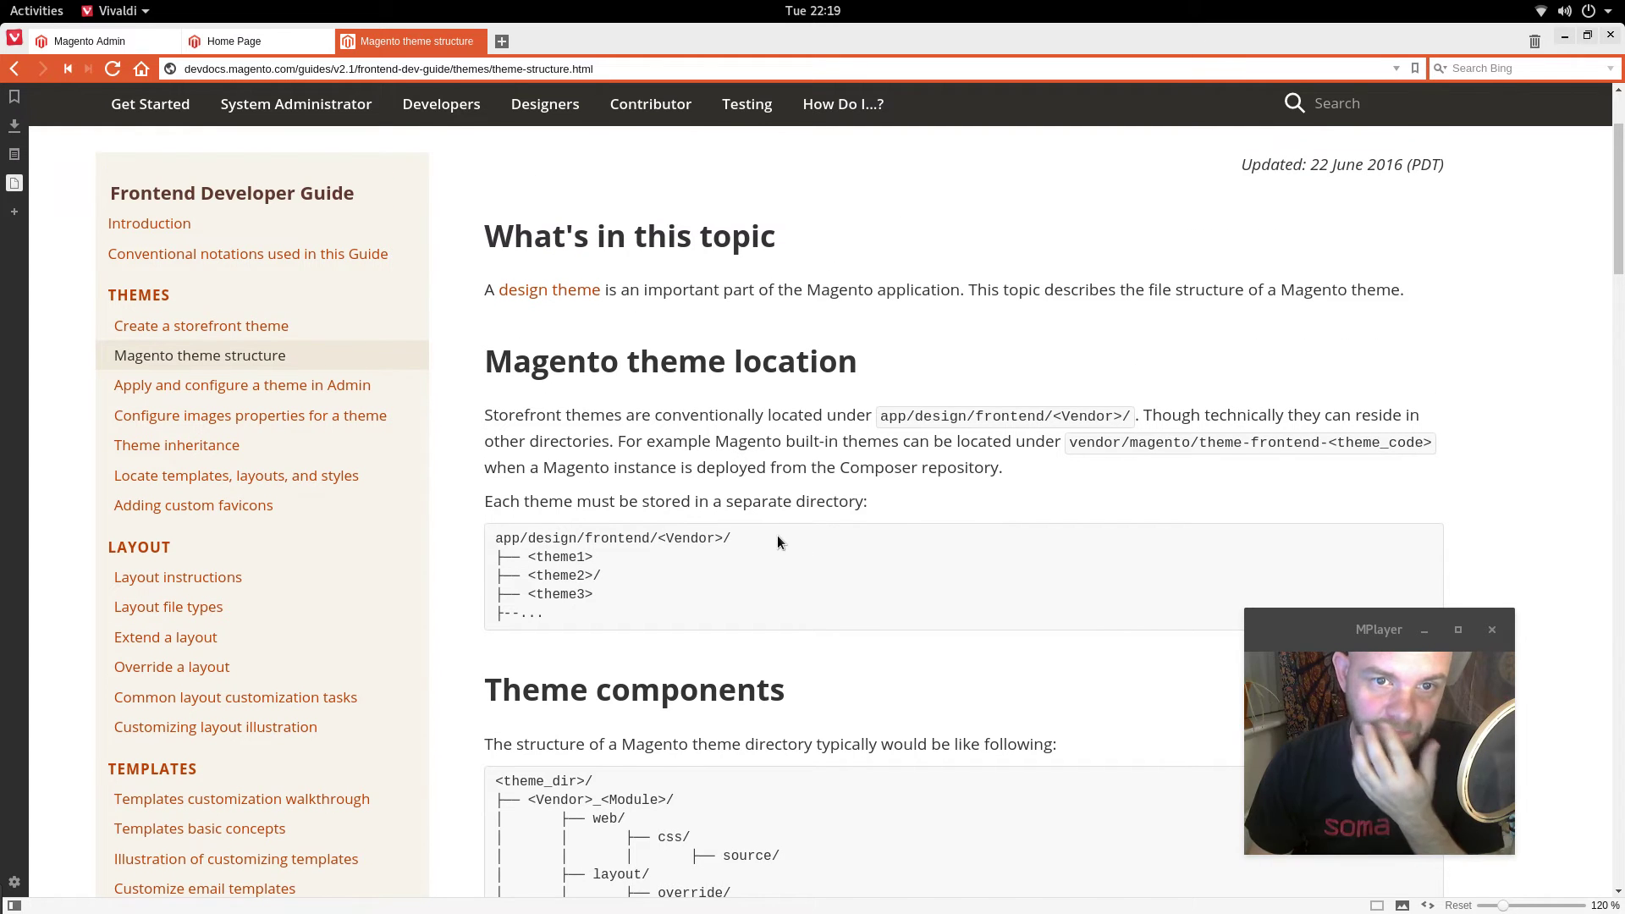
pyautogui.scroll(-3, 901, 381)
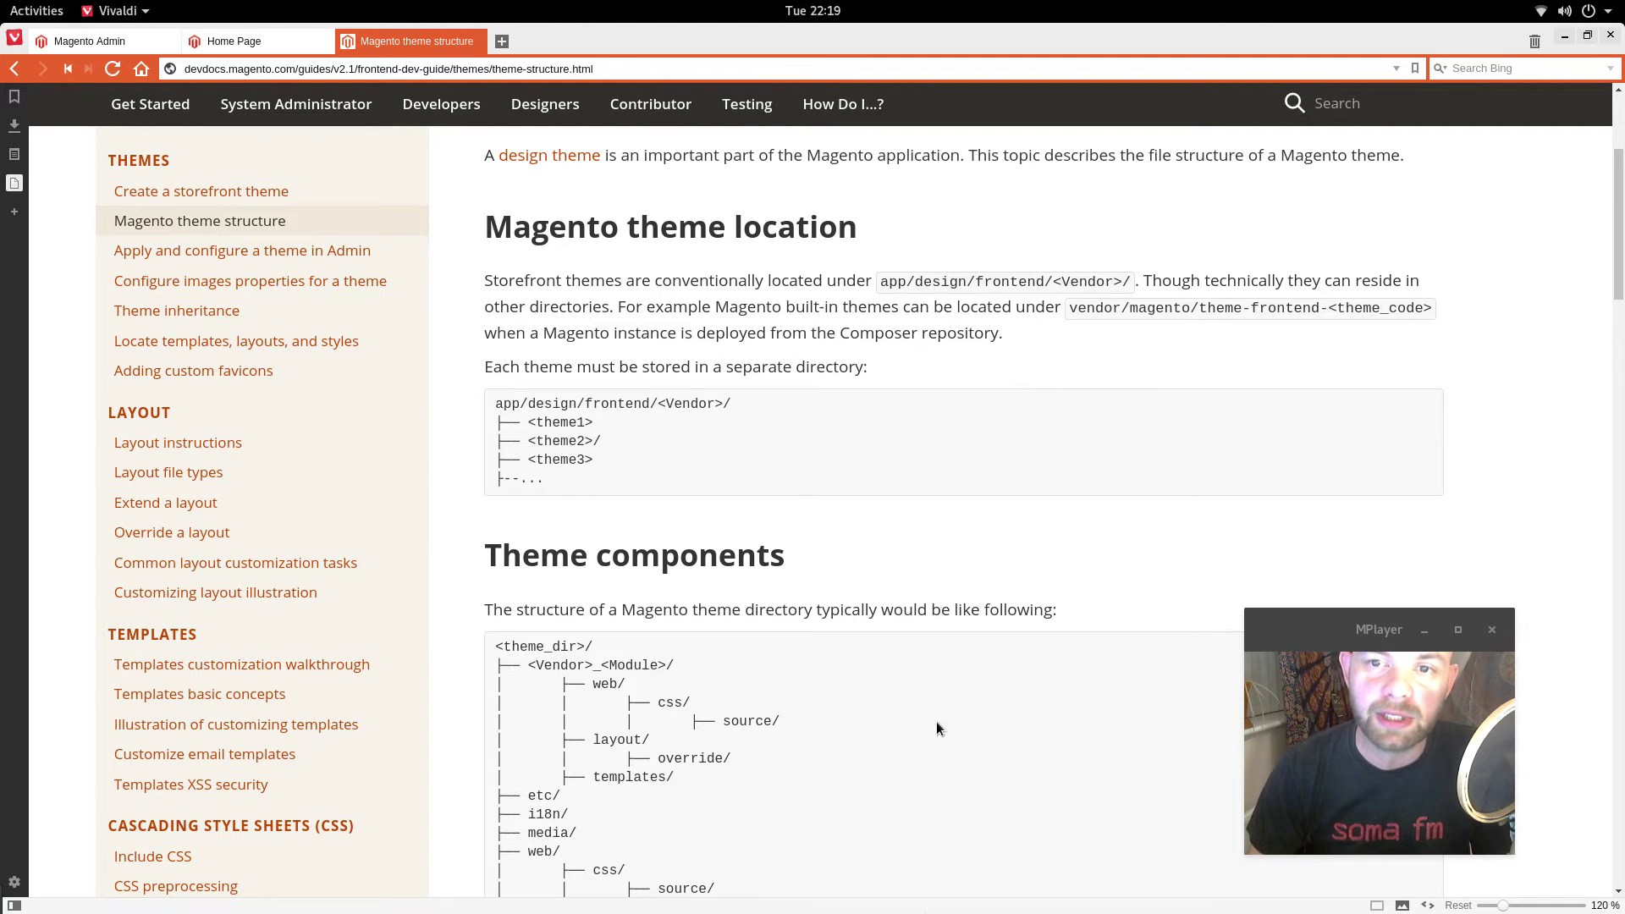
# Glance at theme.xml in Sublime Text, then come back to the DevDocs guide in Vivaldi.
pyautogui.moveTo(764, 900)
pyautogui.click(912, 881)
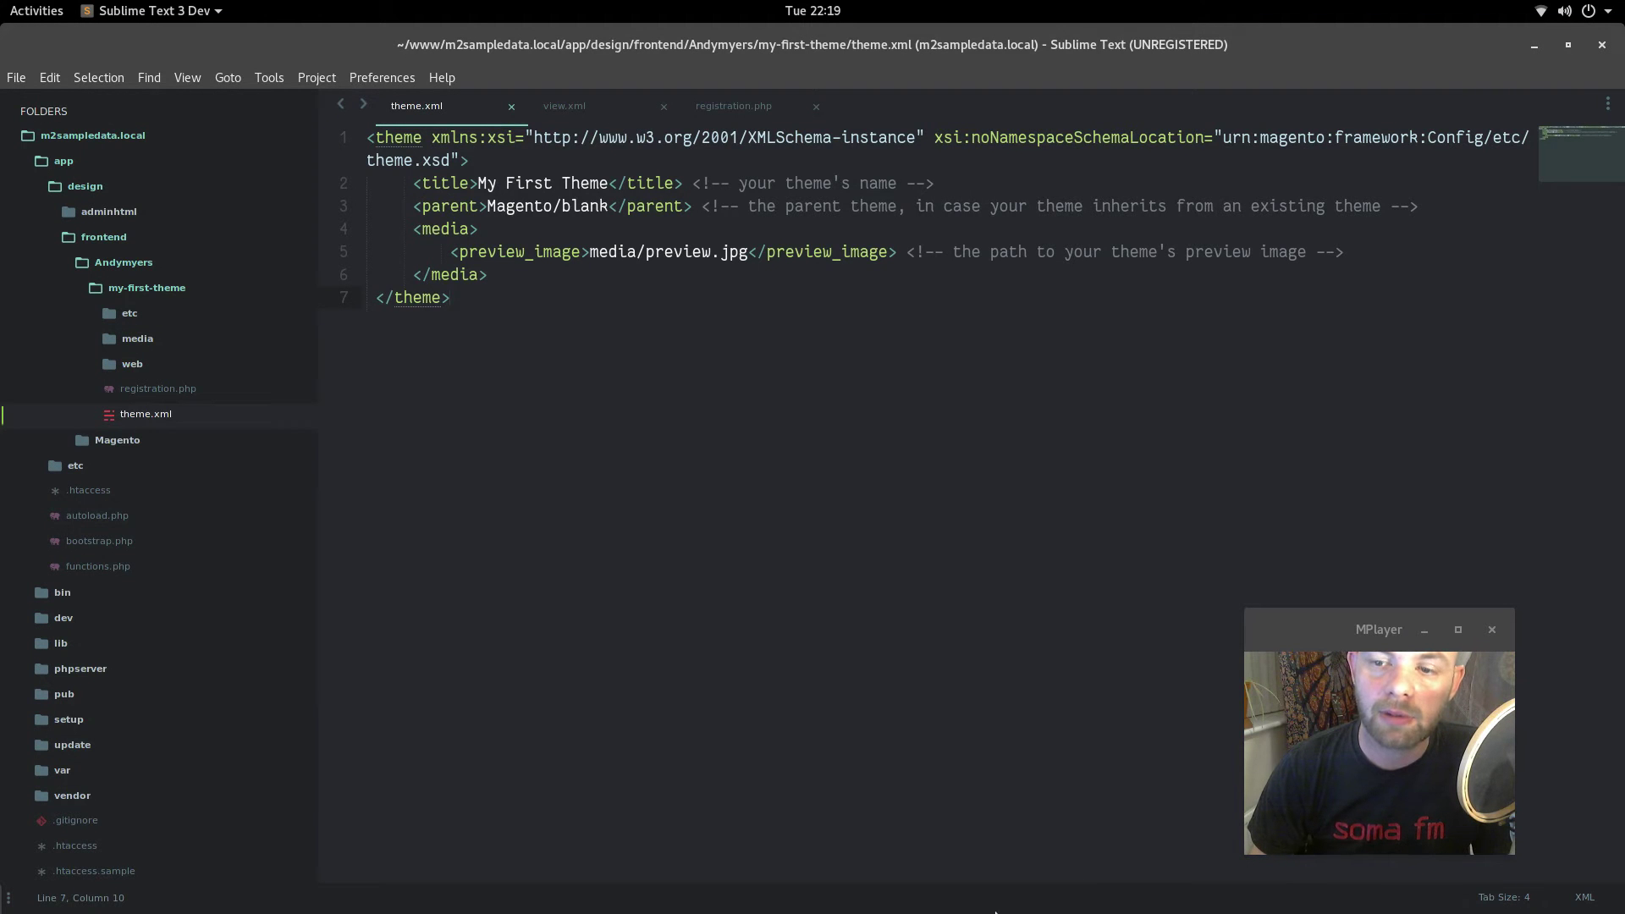
pyautogui.moveTo(779, 896)
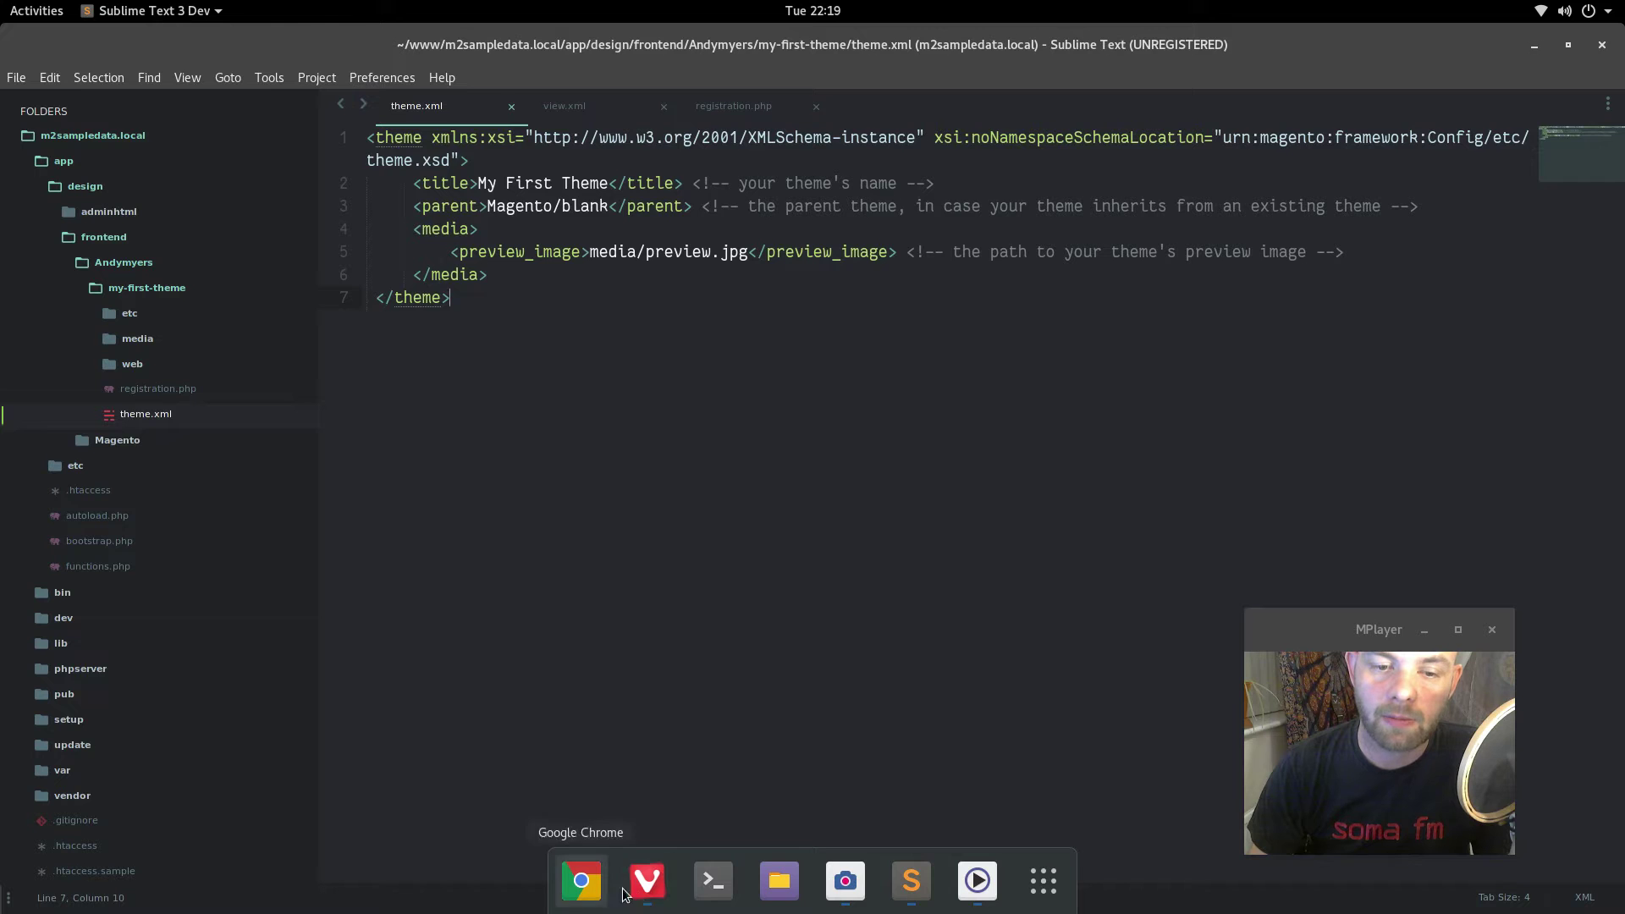
pyautogui.click(648, 884)
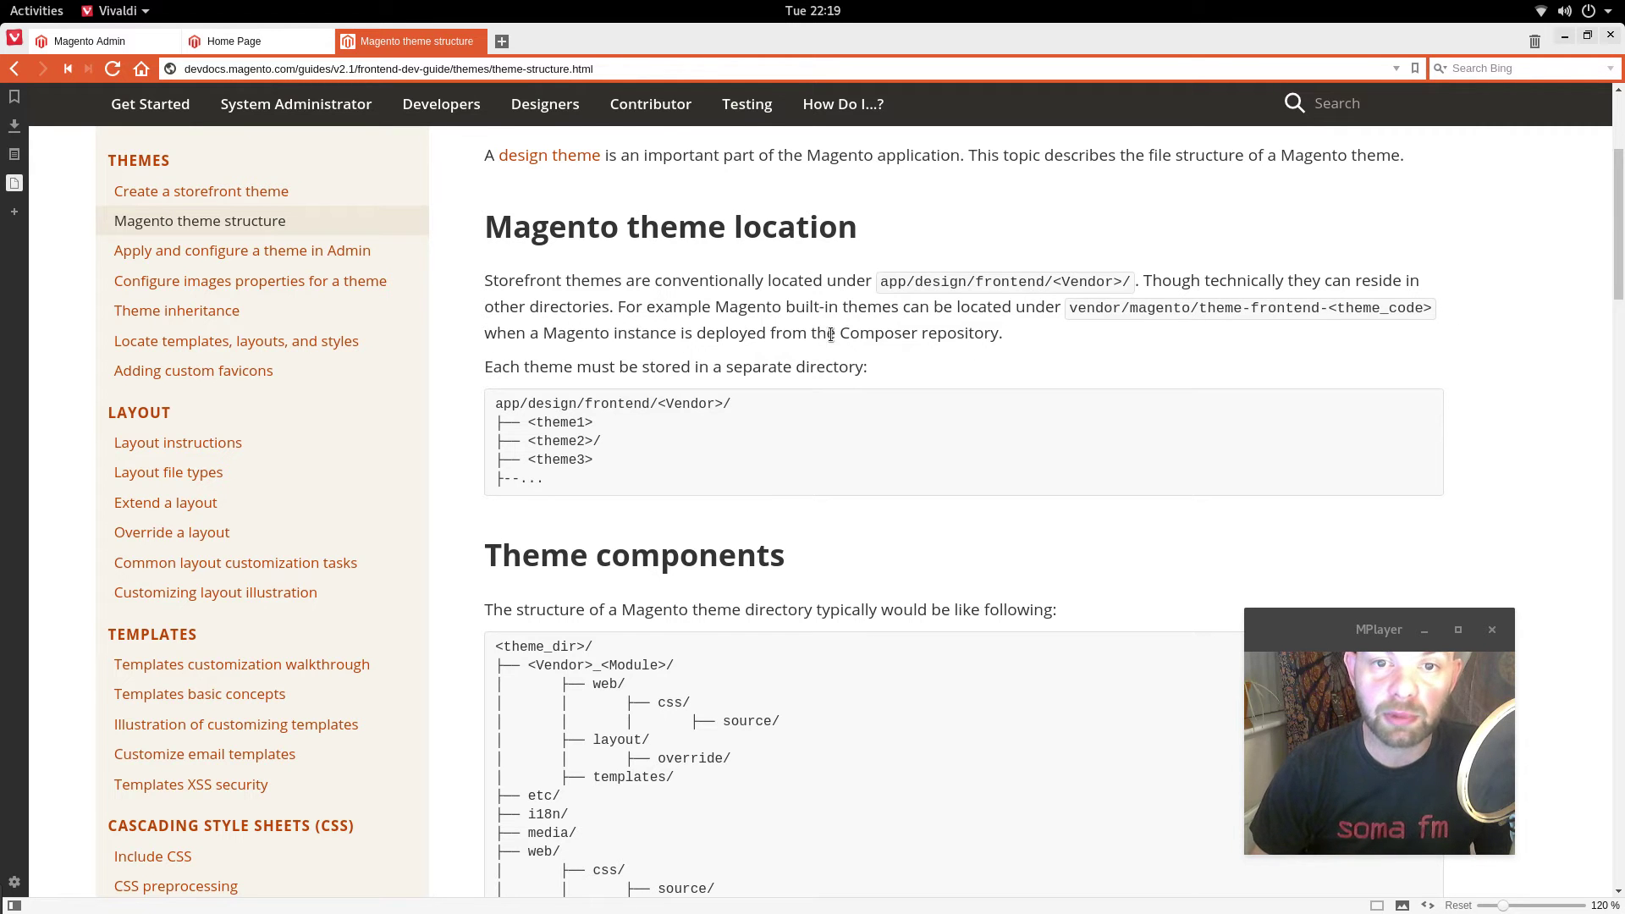
pyautogui.scroll(-3, 1211, 356)
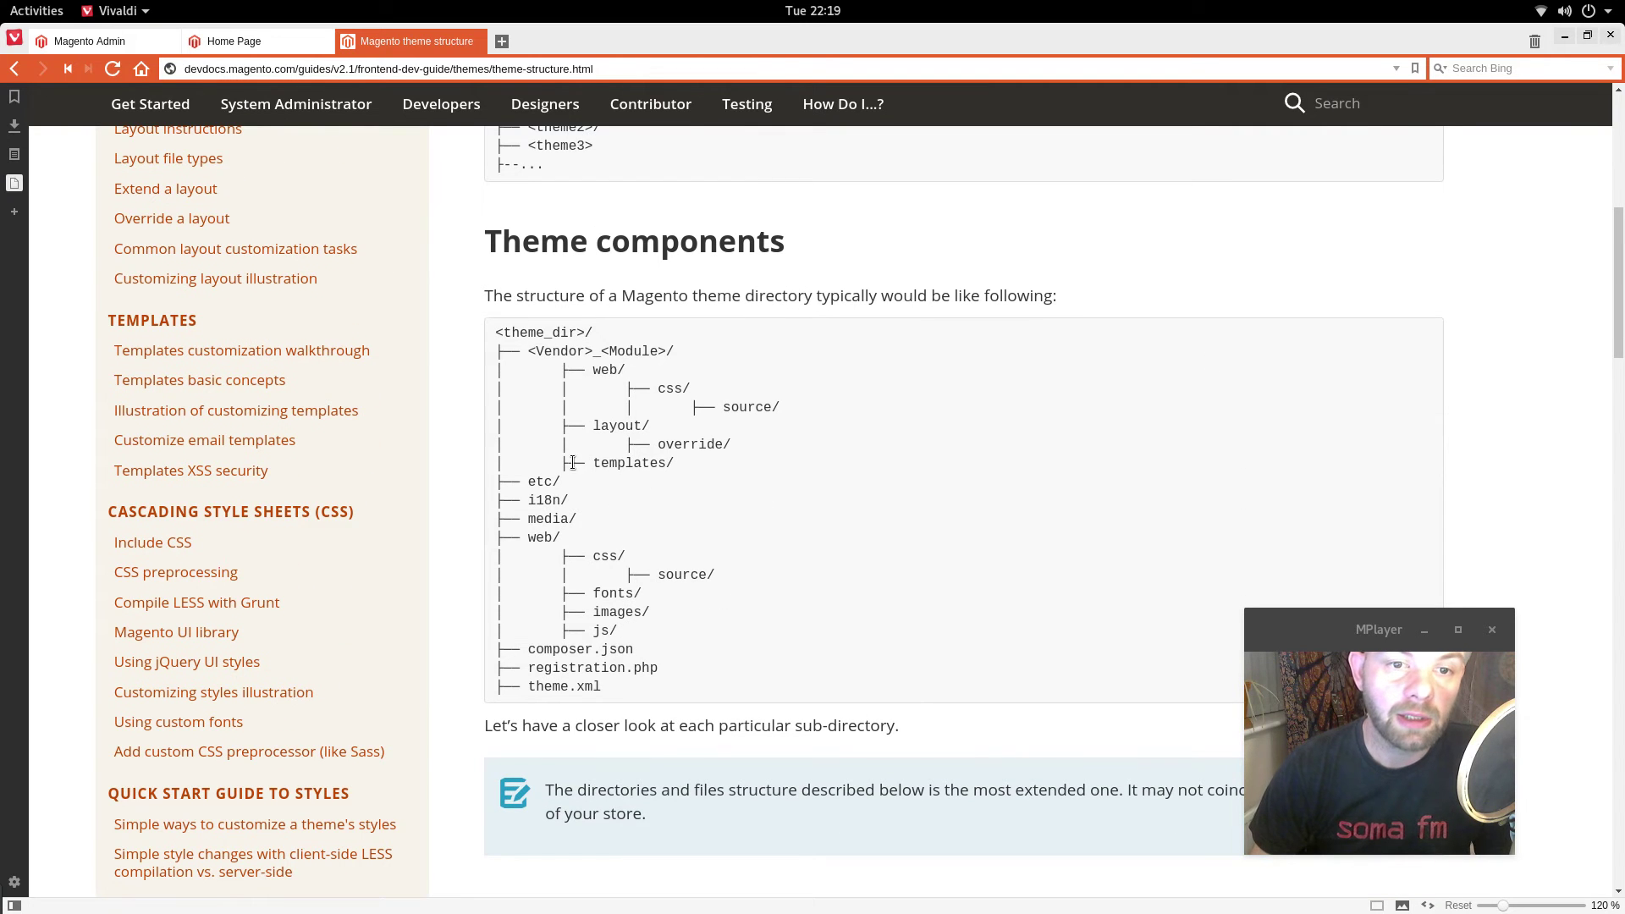
pyautogui.moveTo(528, 350); pyautogui.dragTo(749, 463)
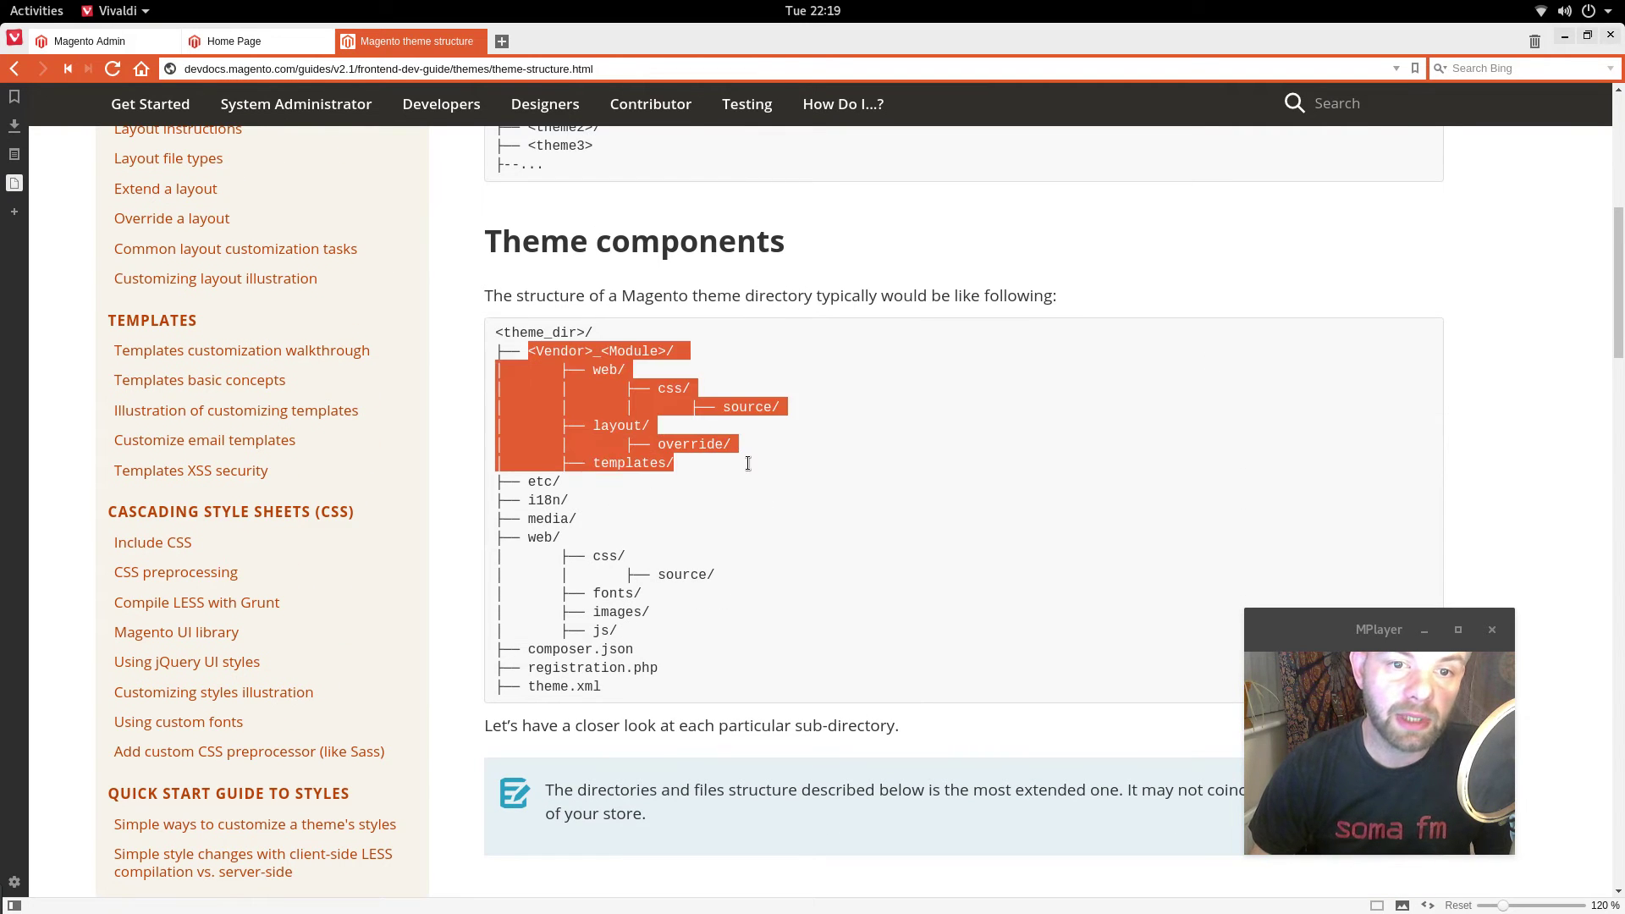
pyautogui.click(770, 515)
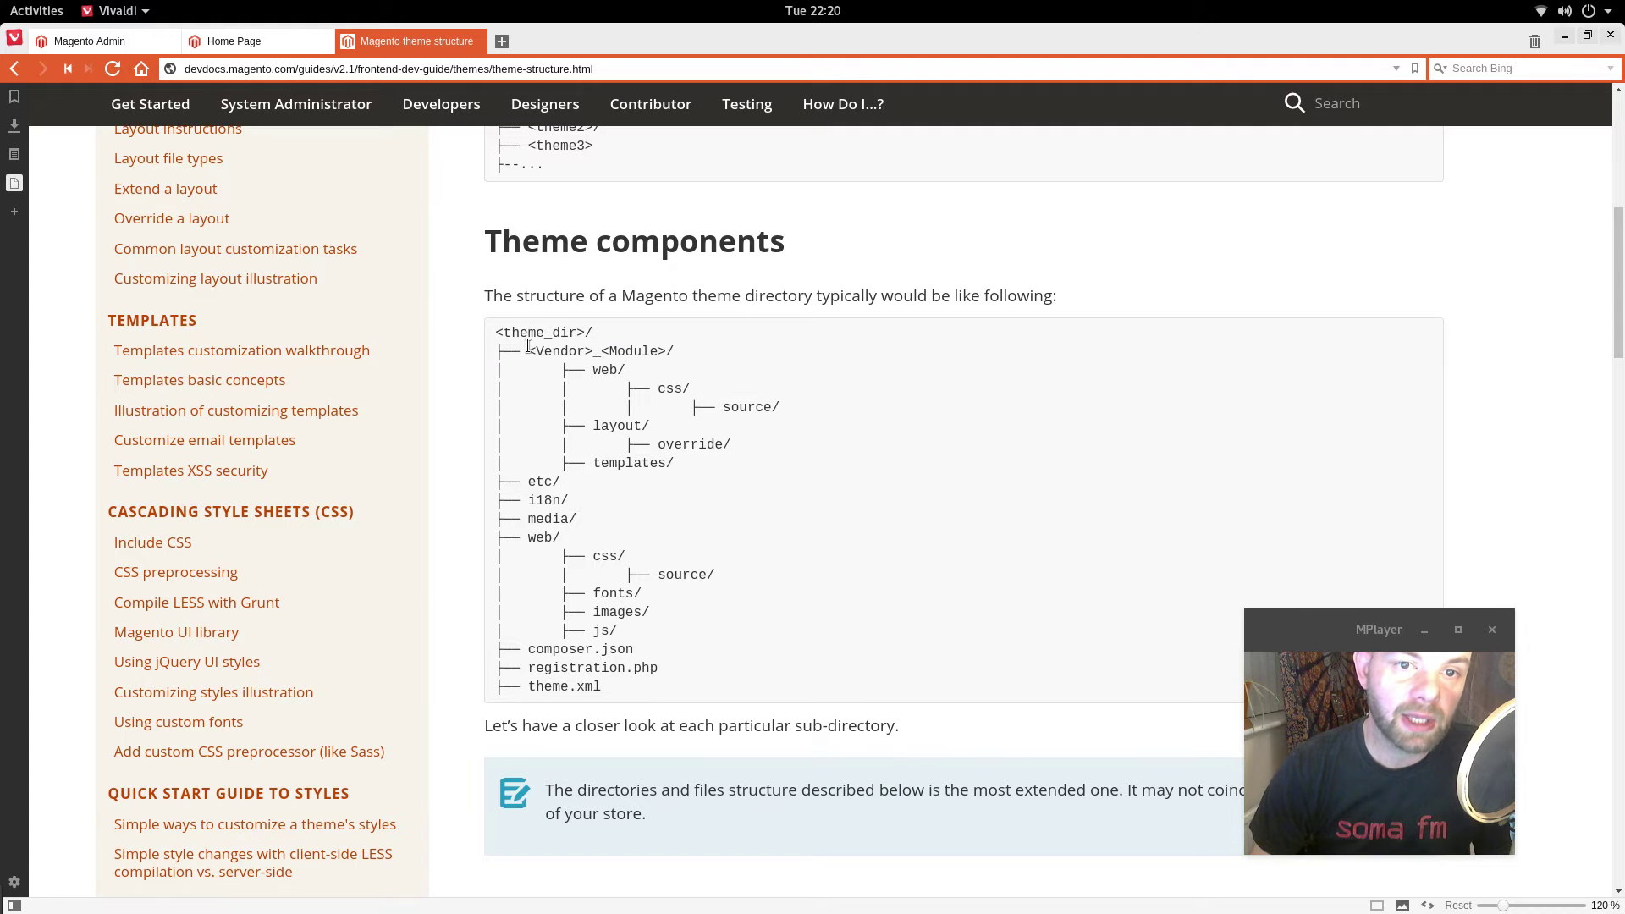
pyautogui.moveTo(529, 350); pyautogui.dragTo(694, 350)
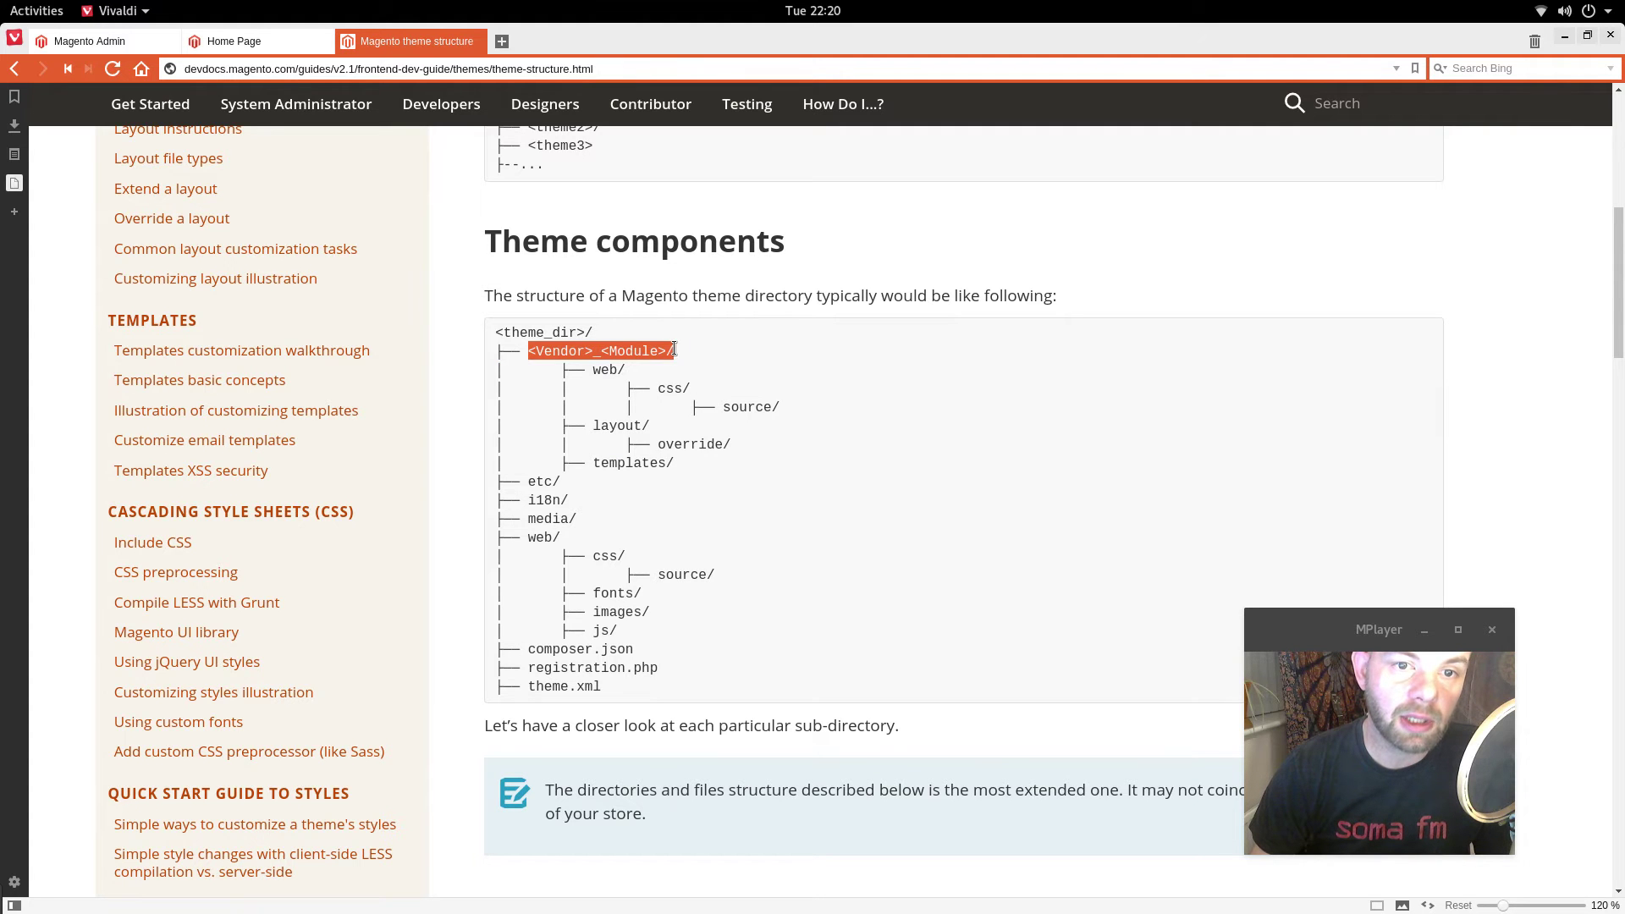
pyautogui.click(586, 355)
pyautogui.moveTo(536, 350); pyautogui.dragTo(740, 486)
pyautogui.click(611, 420)
pyautogui.moveTo(538, 350); pyautogui.dragTo(670, 350)
pyautogui.click(692, 466)
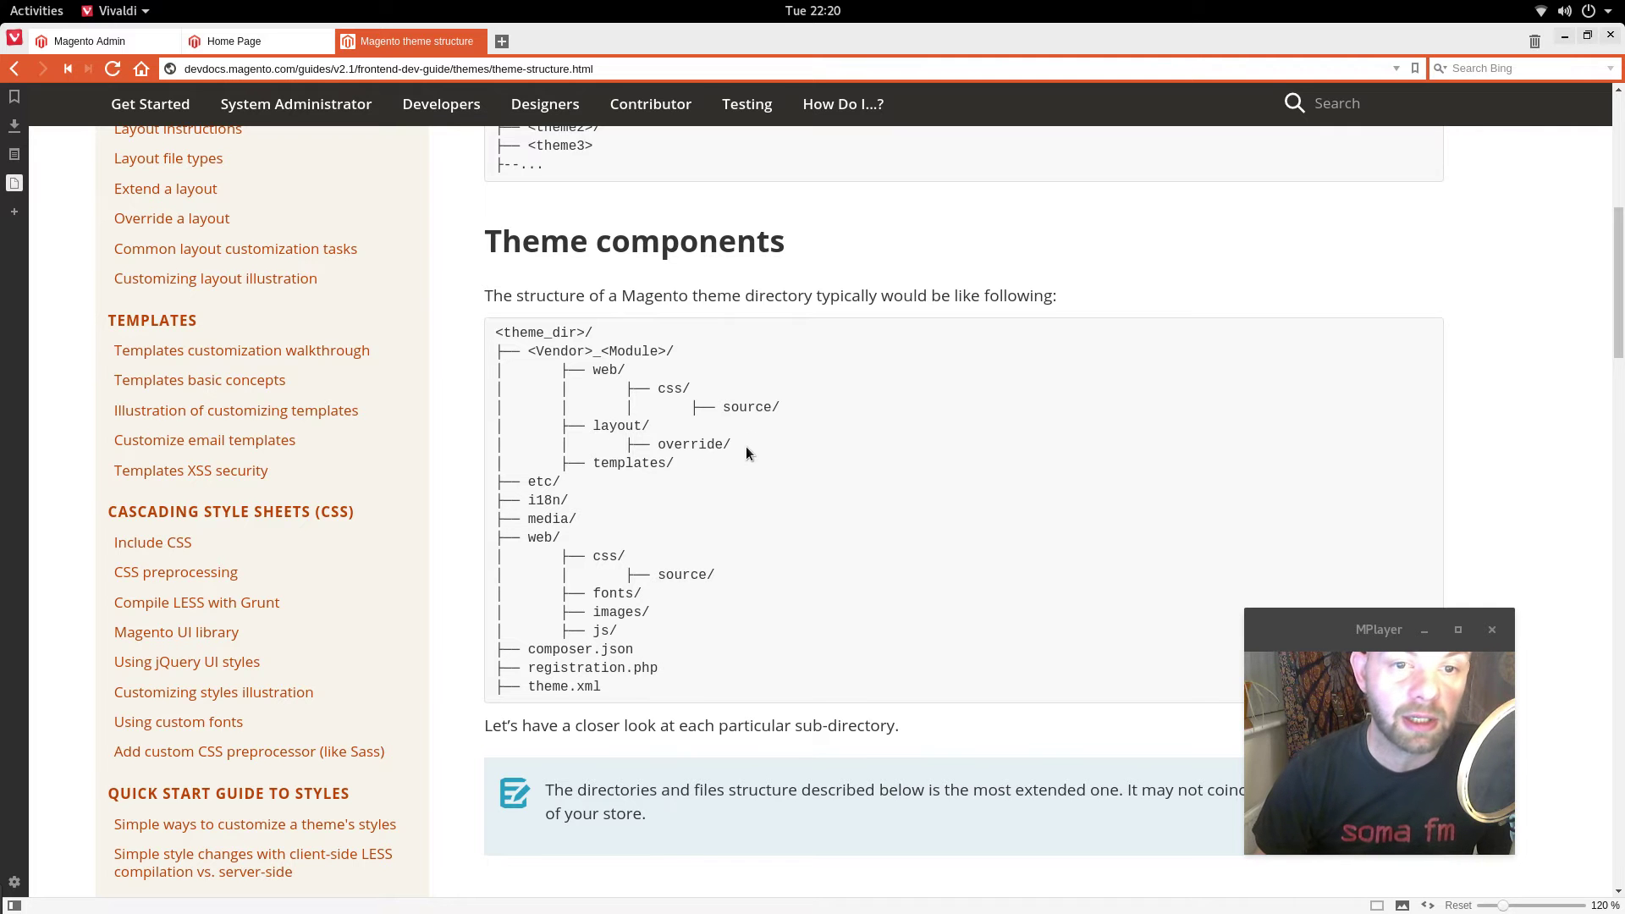
# Scroll past the directory tree, briefly highlighting and clearing some tree lines.
pyautogui.scroll(-1, 836, 436)
pyautogui.scroll(-1, 701, 393)
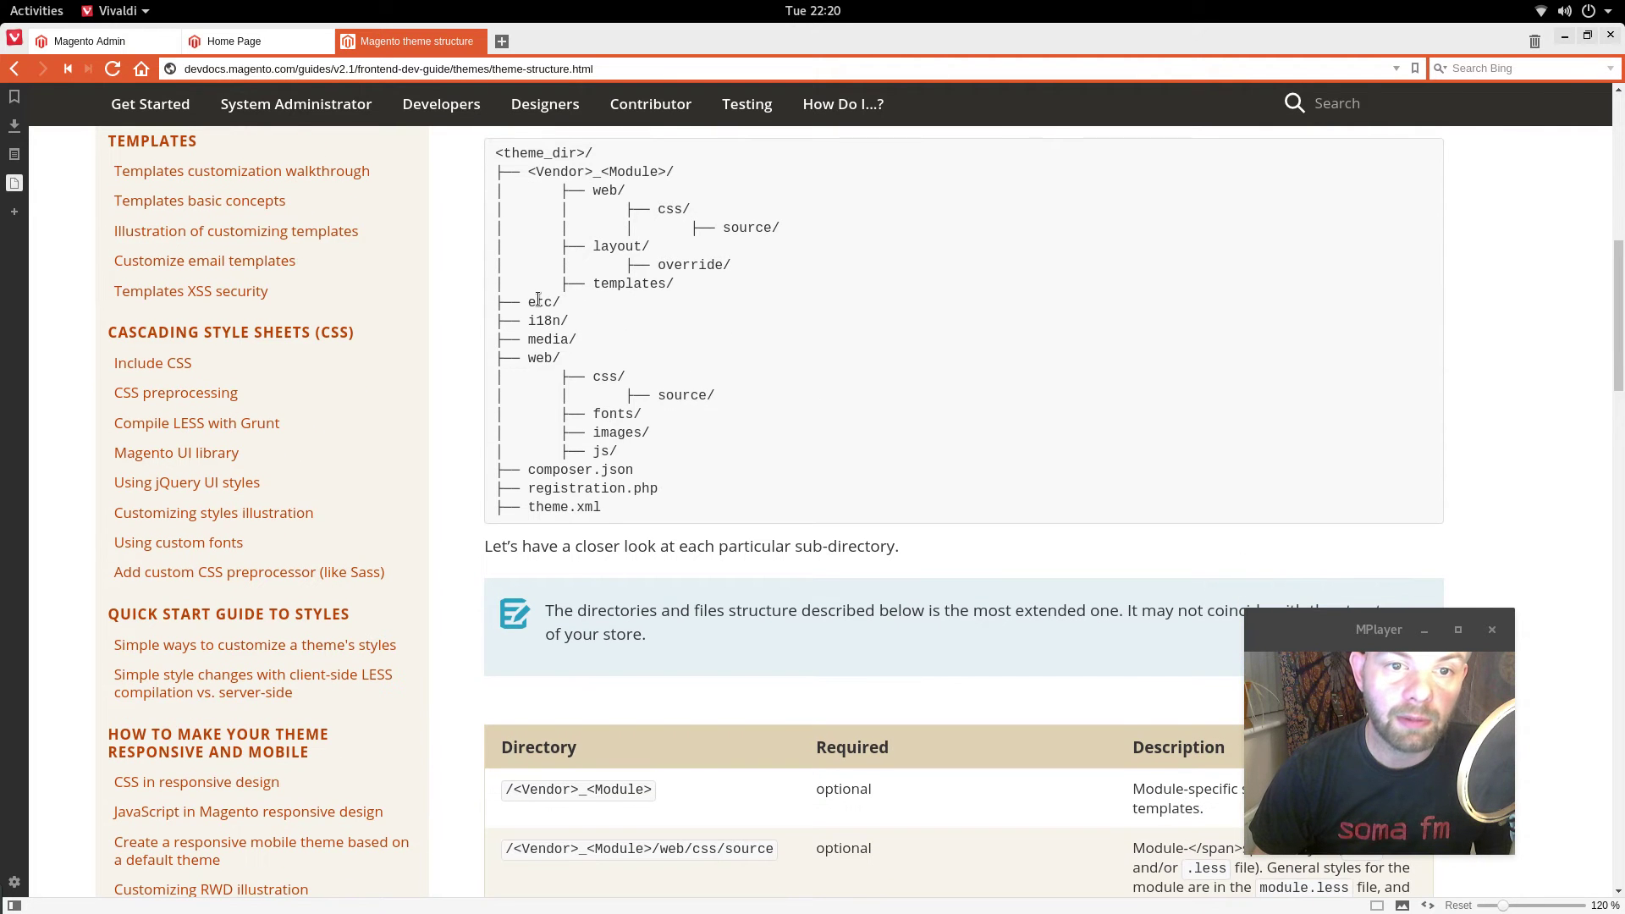
pyautogui.moveTo(529, 302); pyautogui.dragTo(728, 469)
pyautogui.click(728, 469)
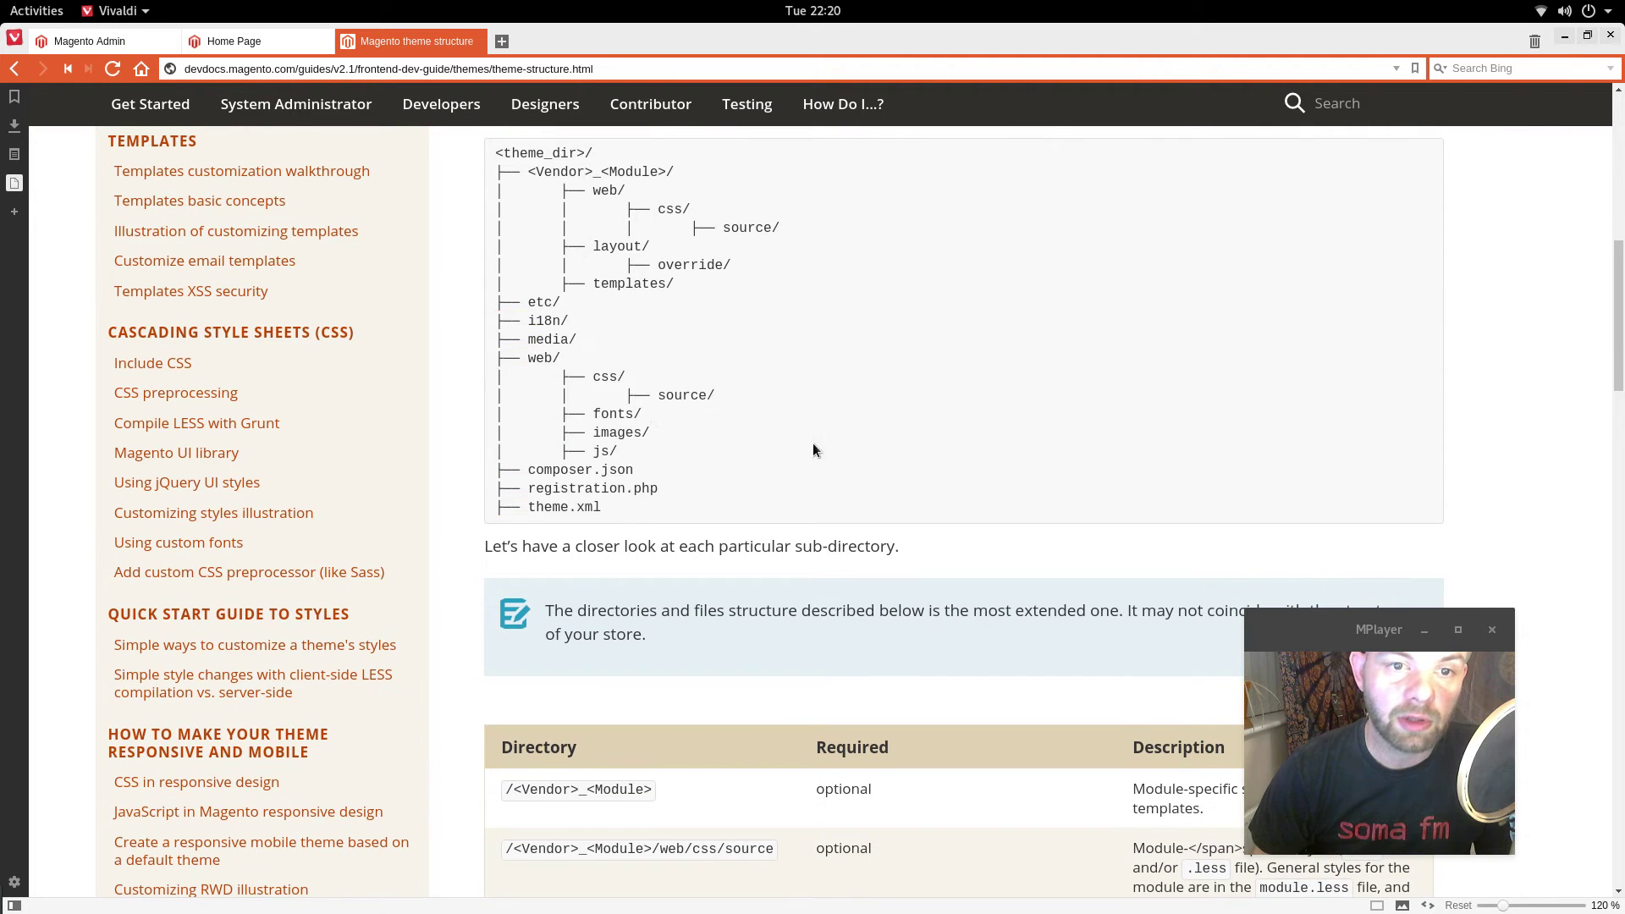
# Scroll through the rows of the Directory/Required/Description table.
pyautogui.scroll(-4, 1049, 409)
pyautogui.scroll(-1, 829, 433)
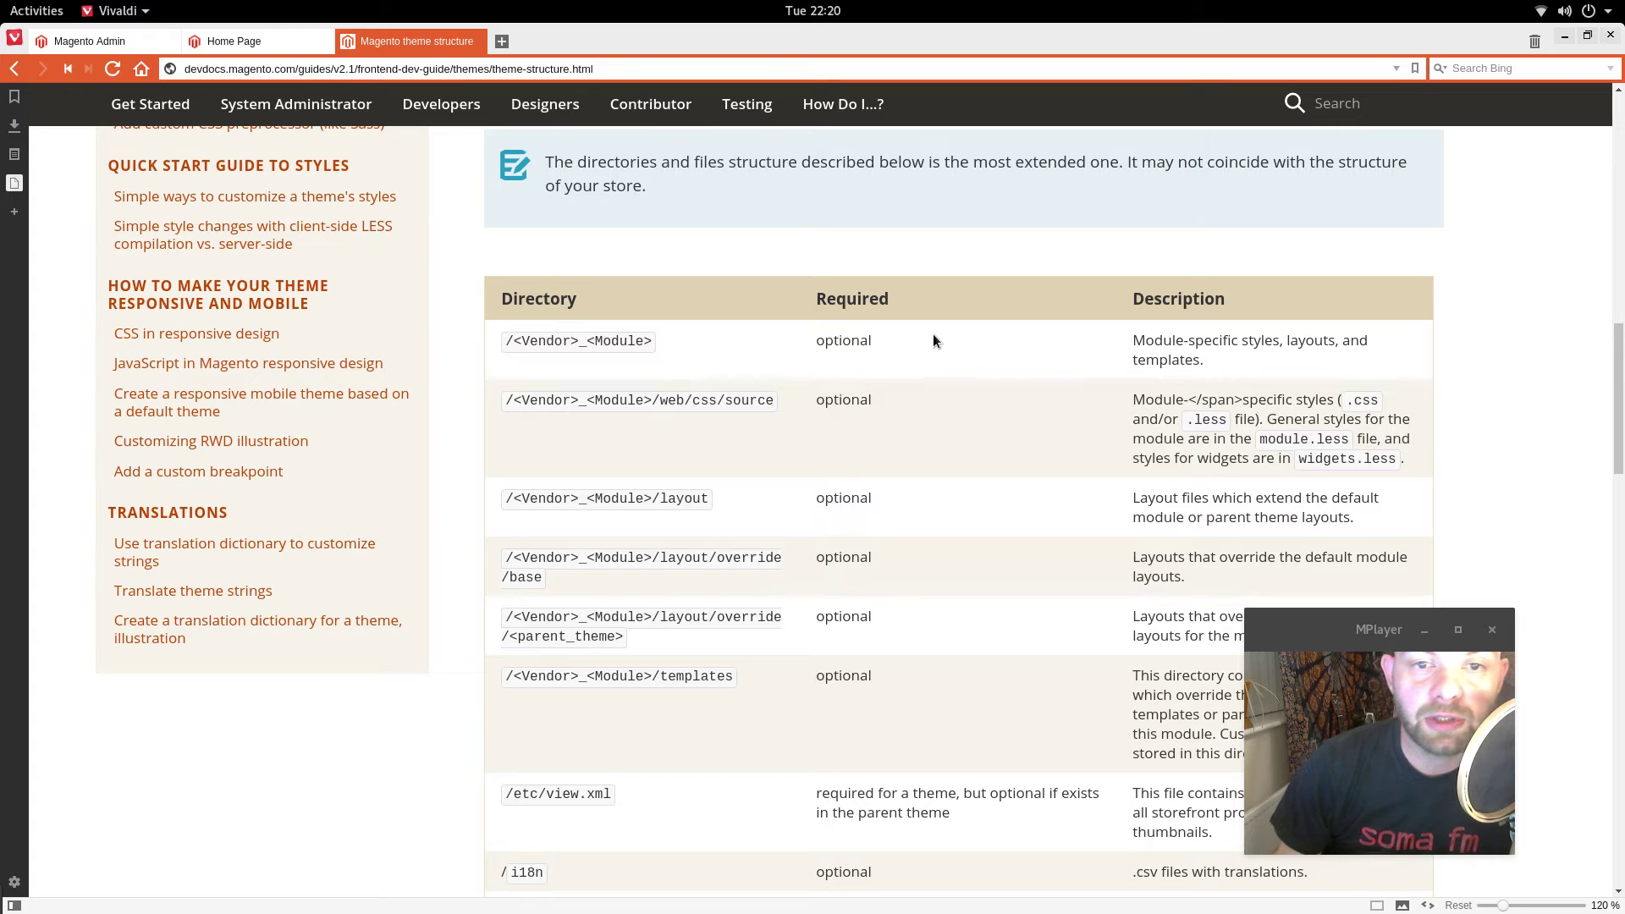
pyautogui.scroll(-1, 1009, 344)
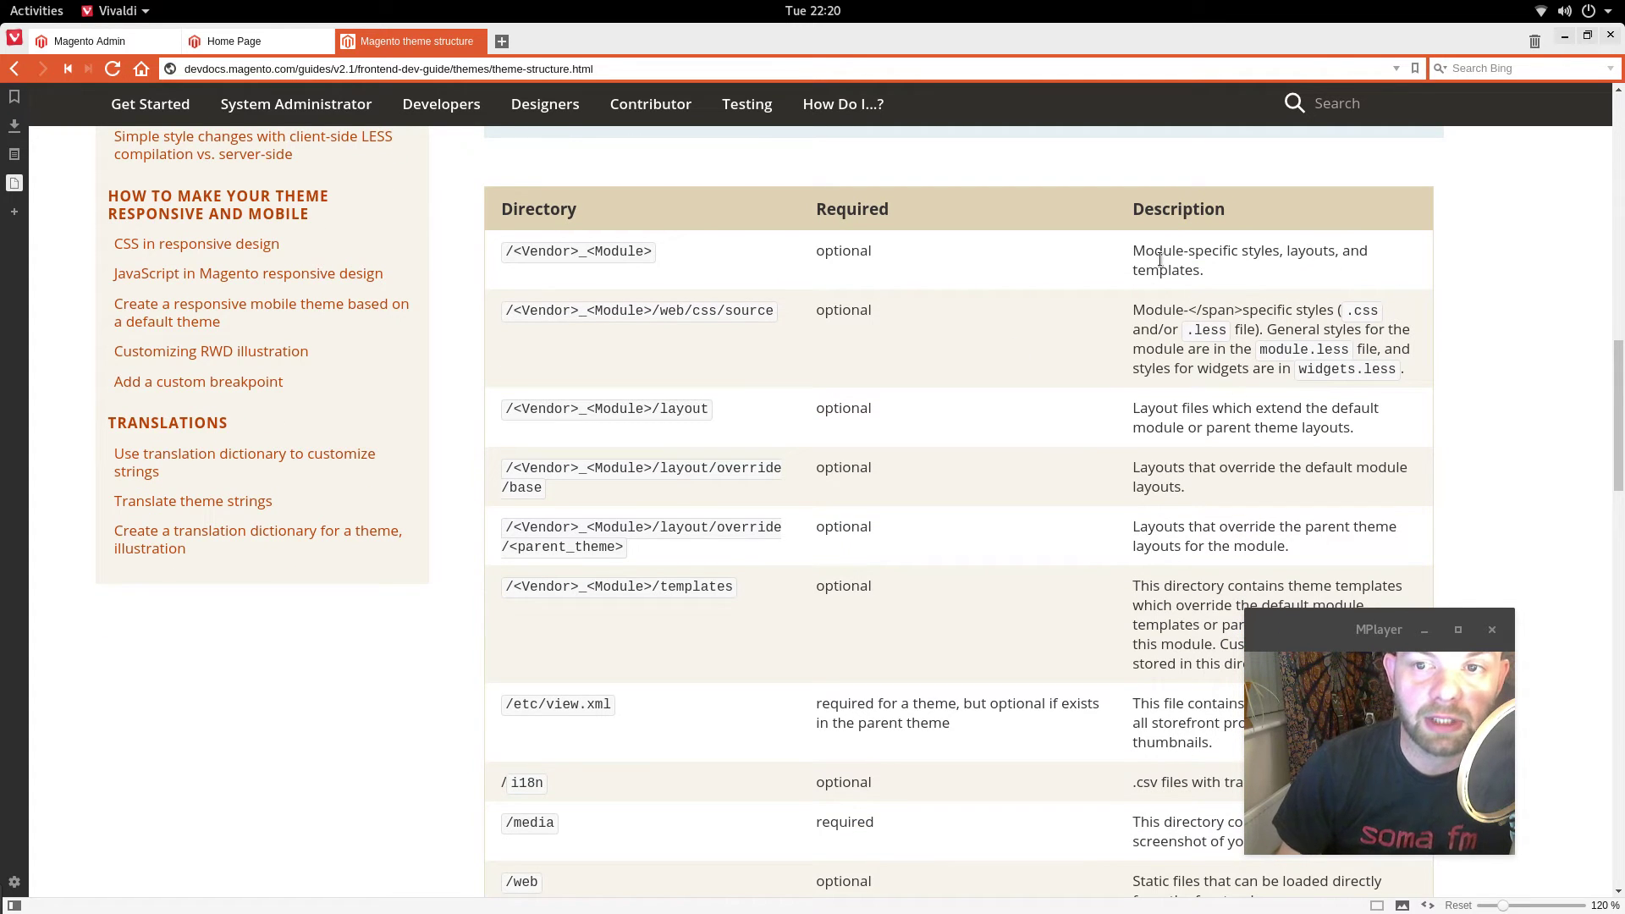
pyautogui.scroll(-1, 1039, 379)
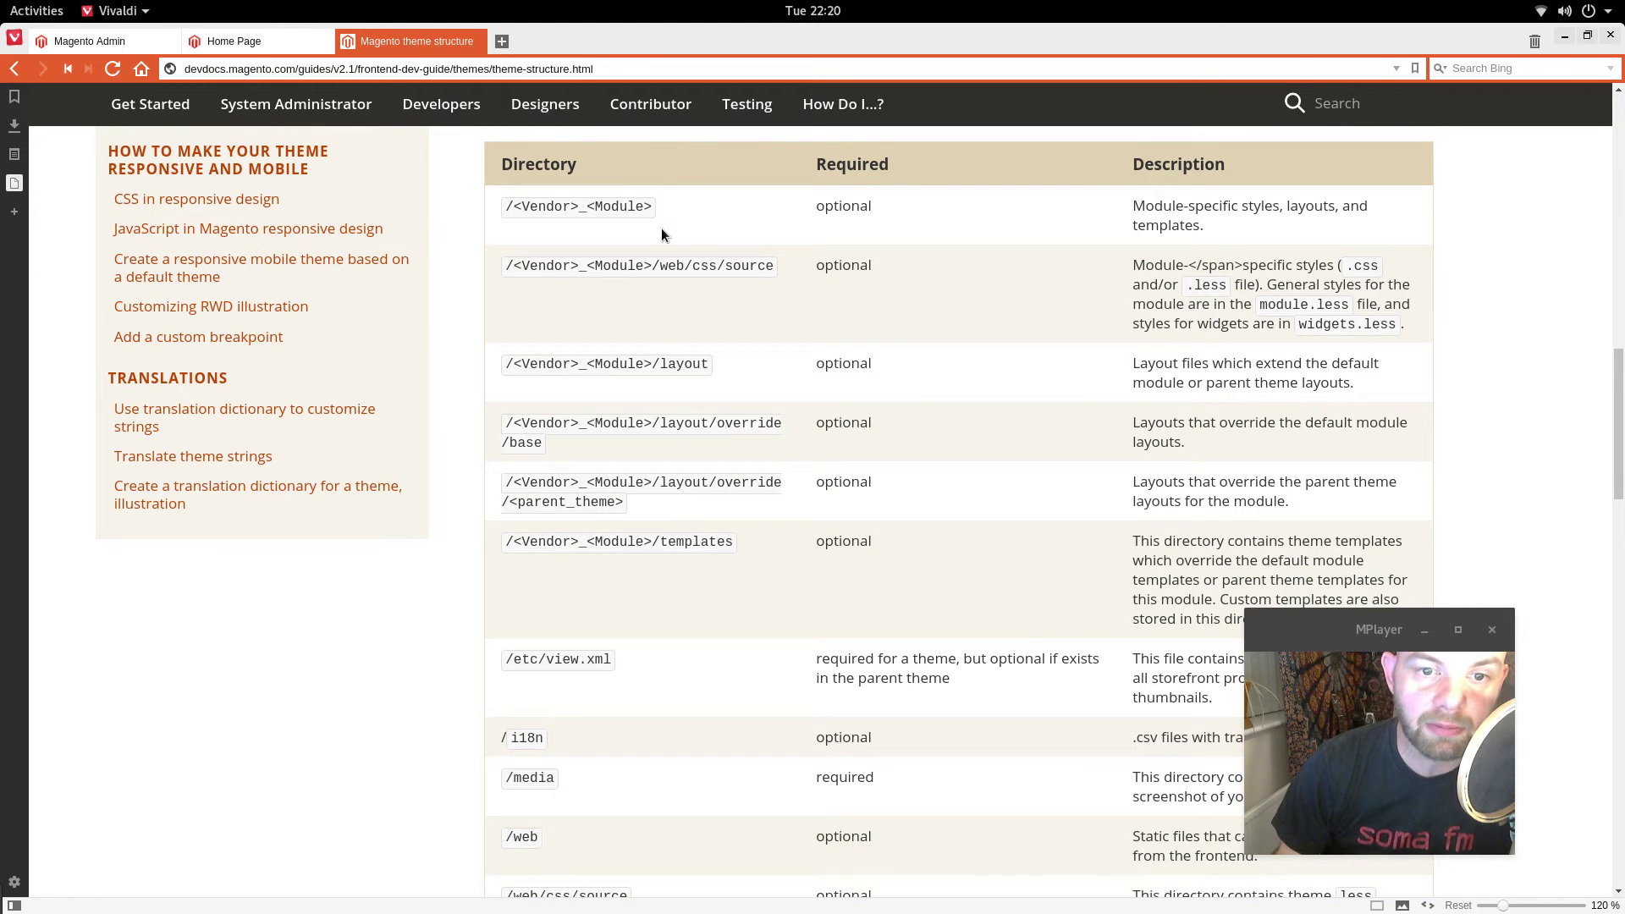
pyautogui.scroll(-5, 750, 372)
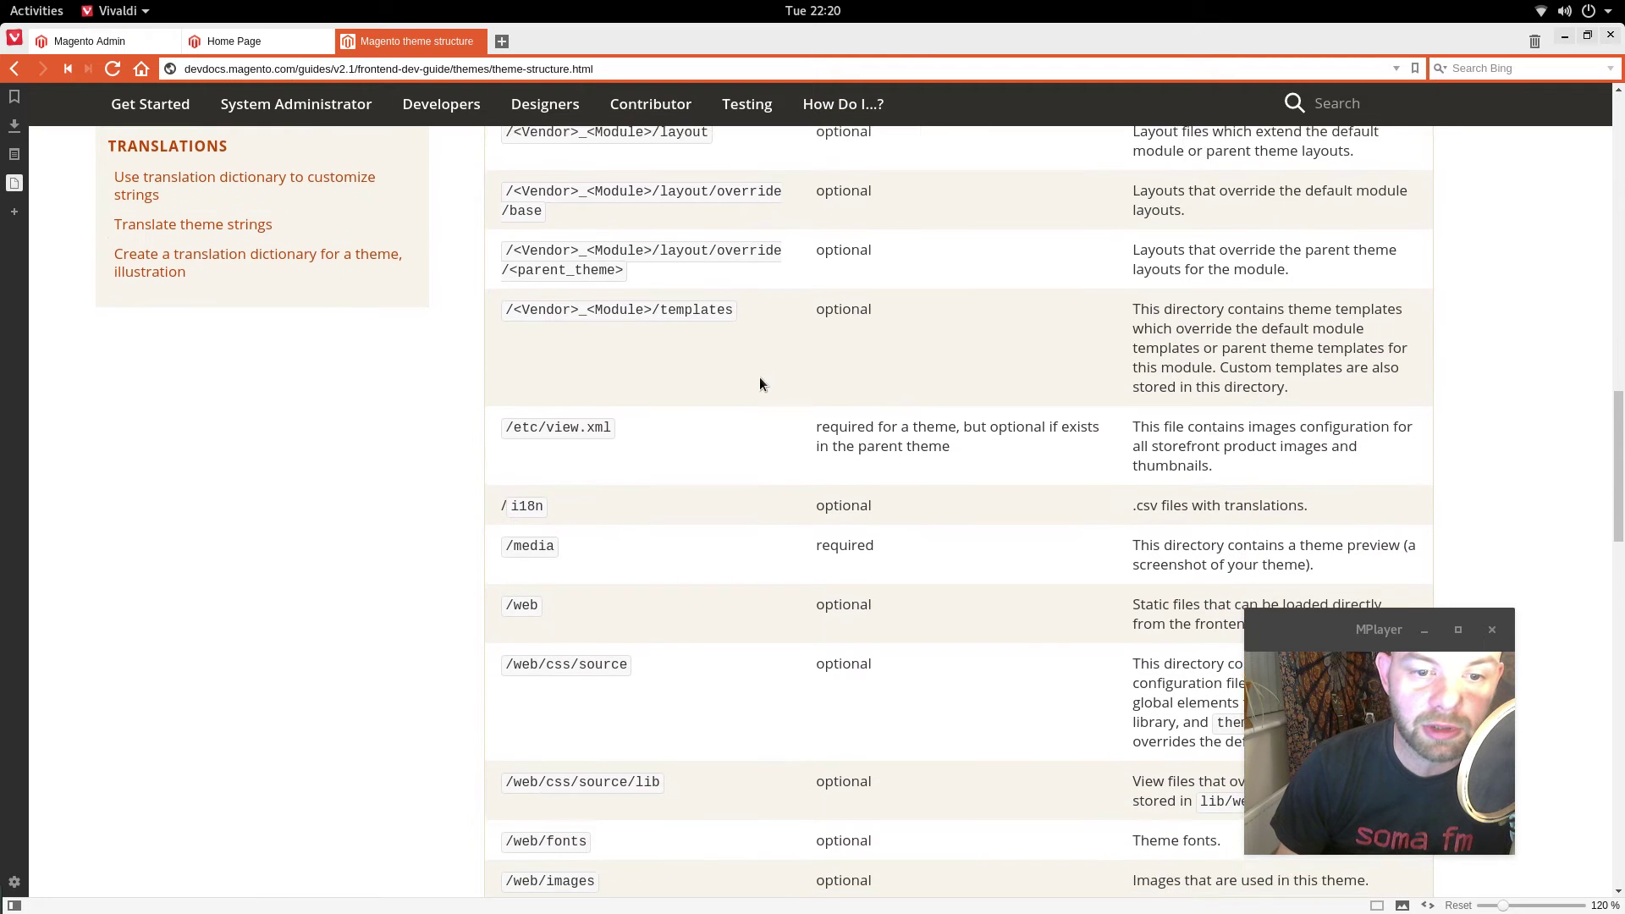
pyautogui.scroll(-3, 749, 409)
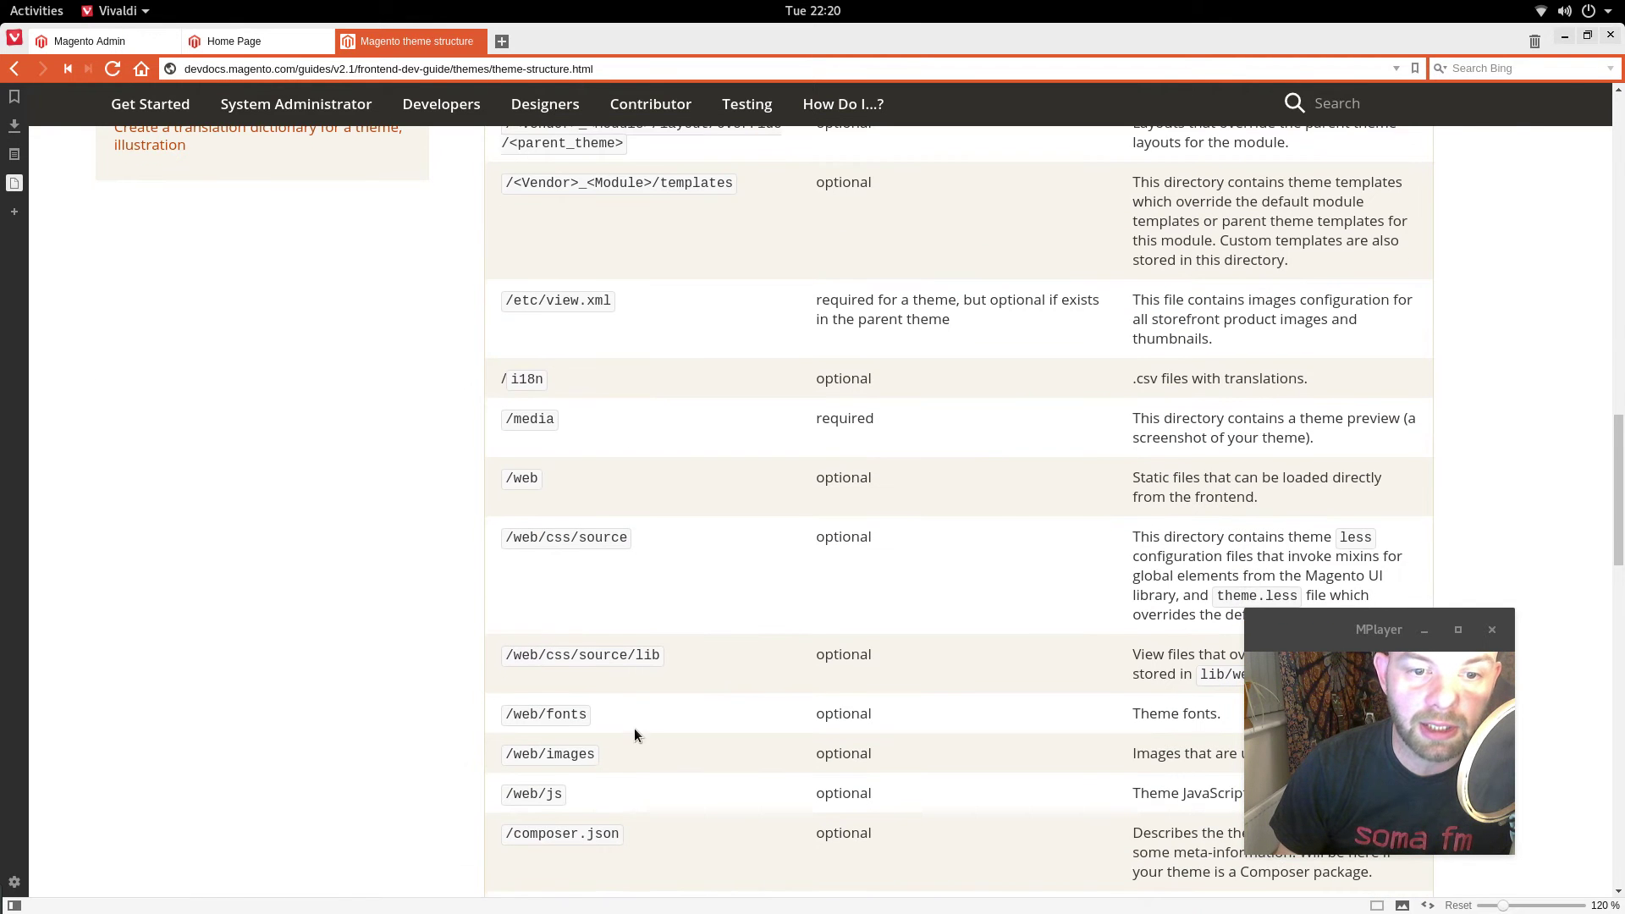
pyautogui.scroll(6, 650, 684)
pyautogui.scroll(-12, 669, 362)
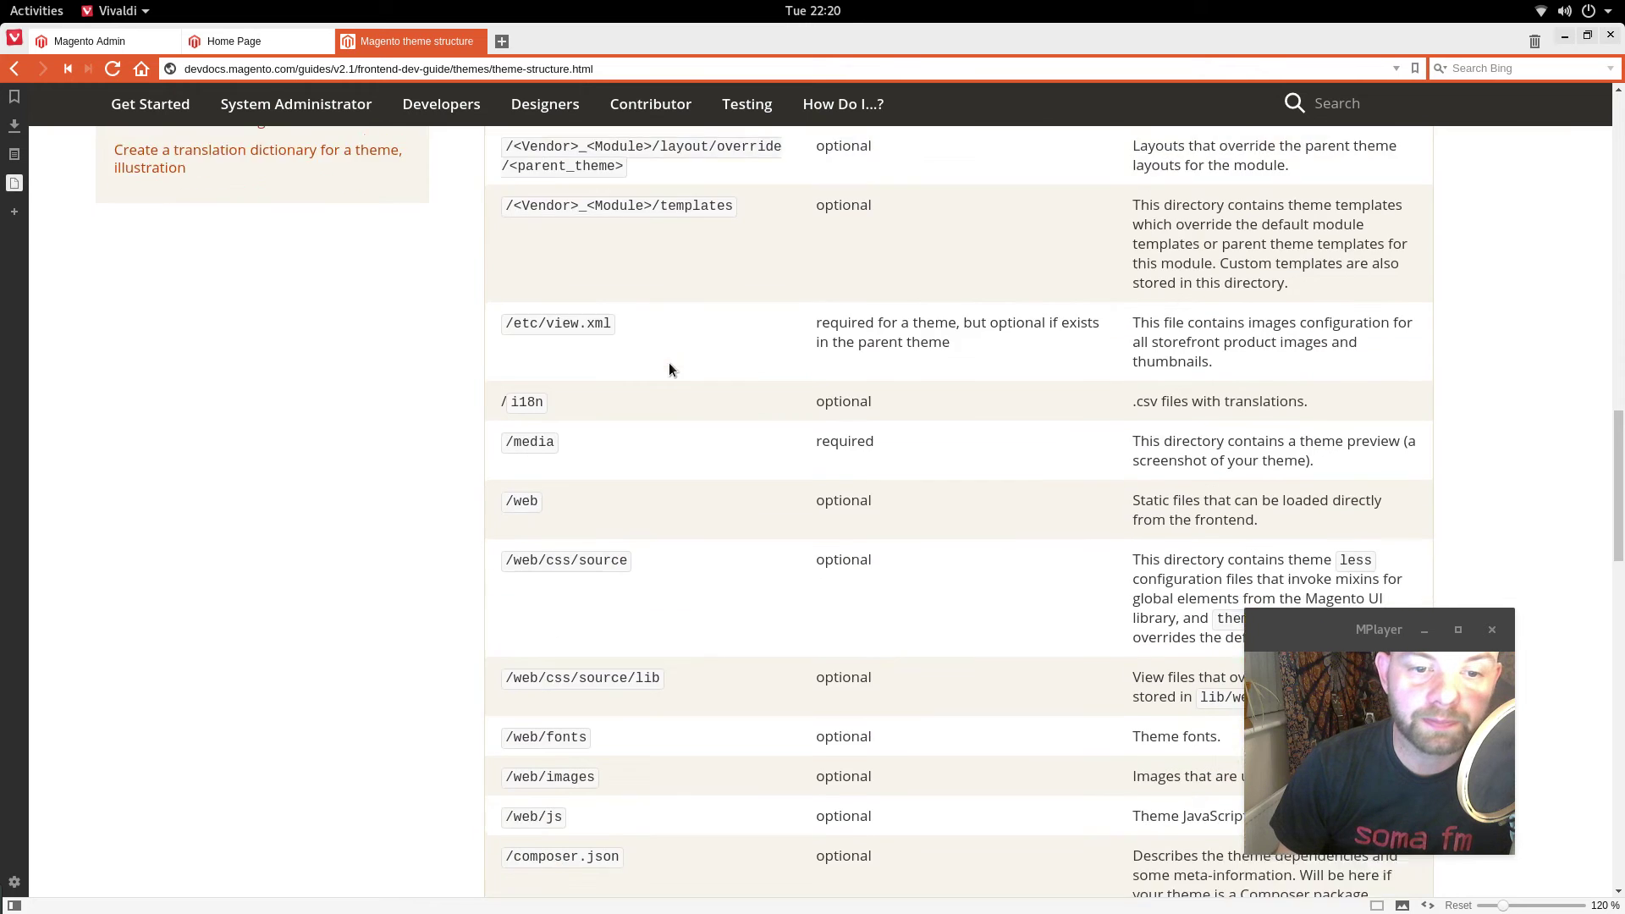
pyautogui.scroll(14, 687, 432)
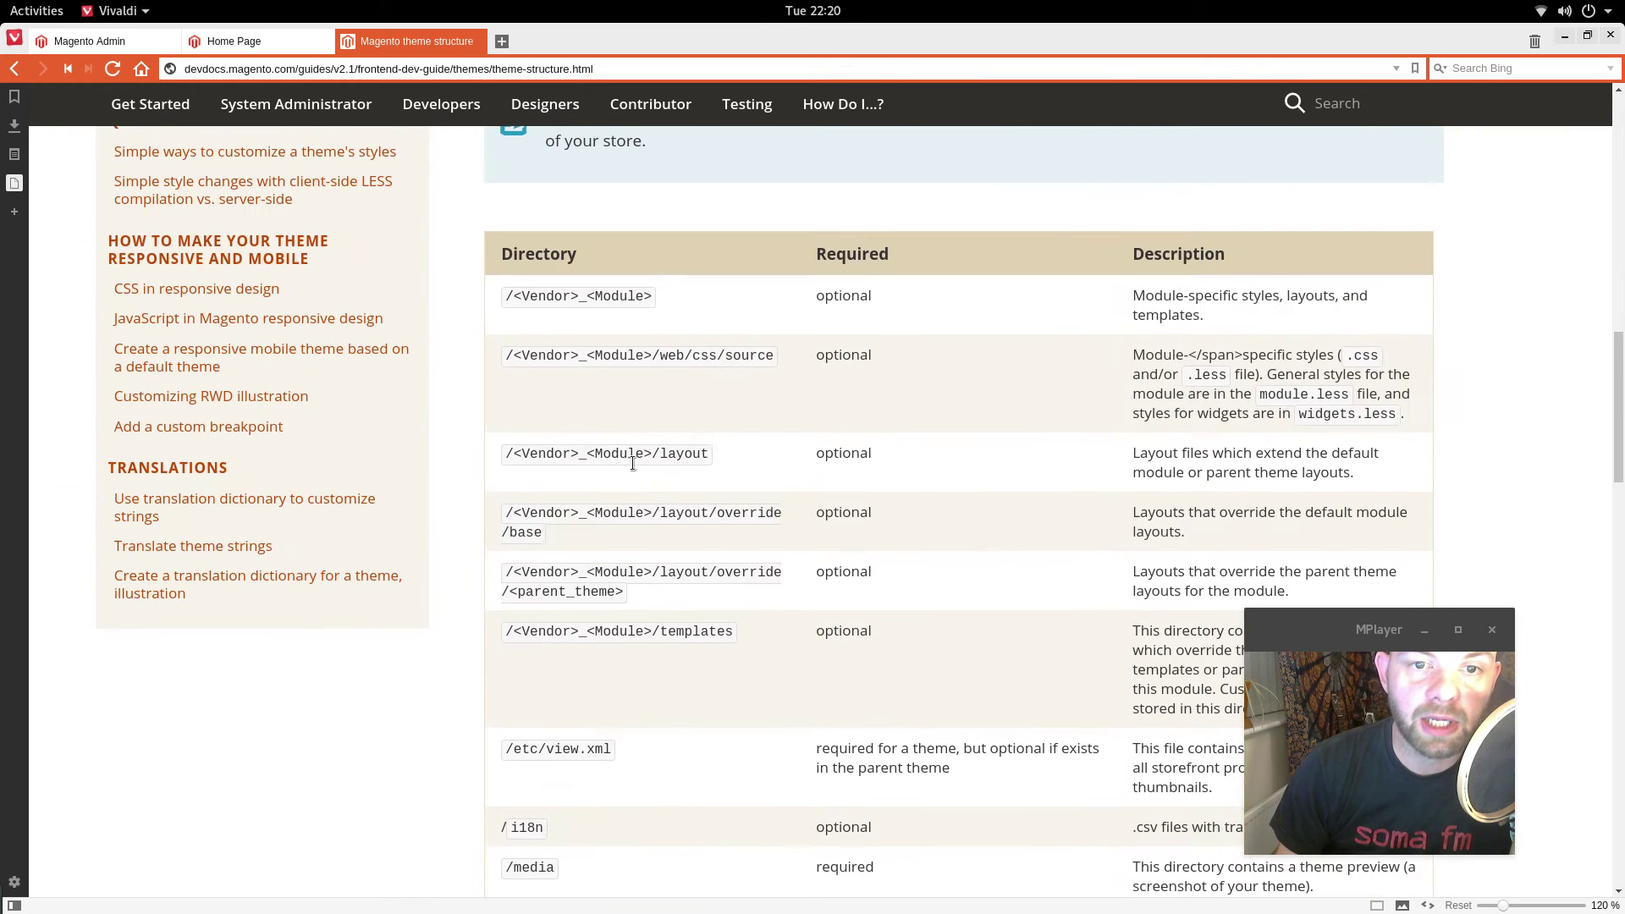
pyautogui.scroll(-2, 669, 457)
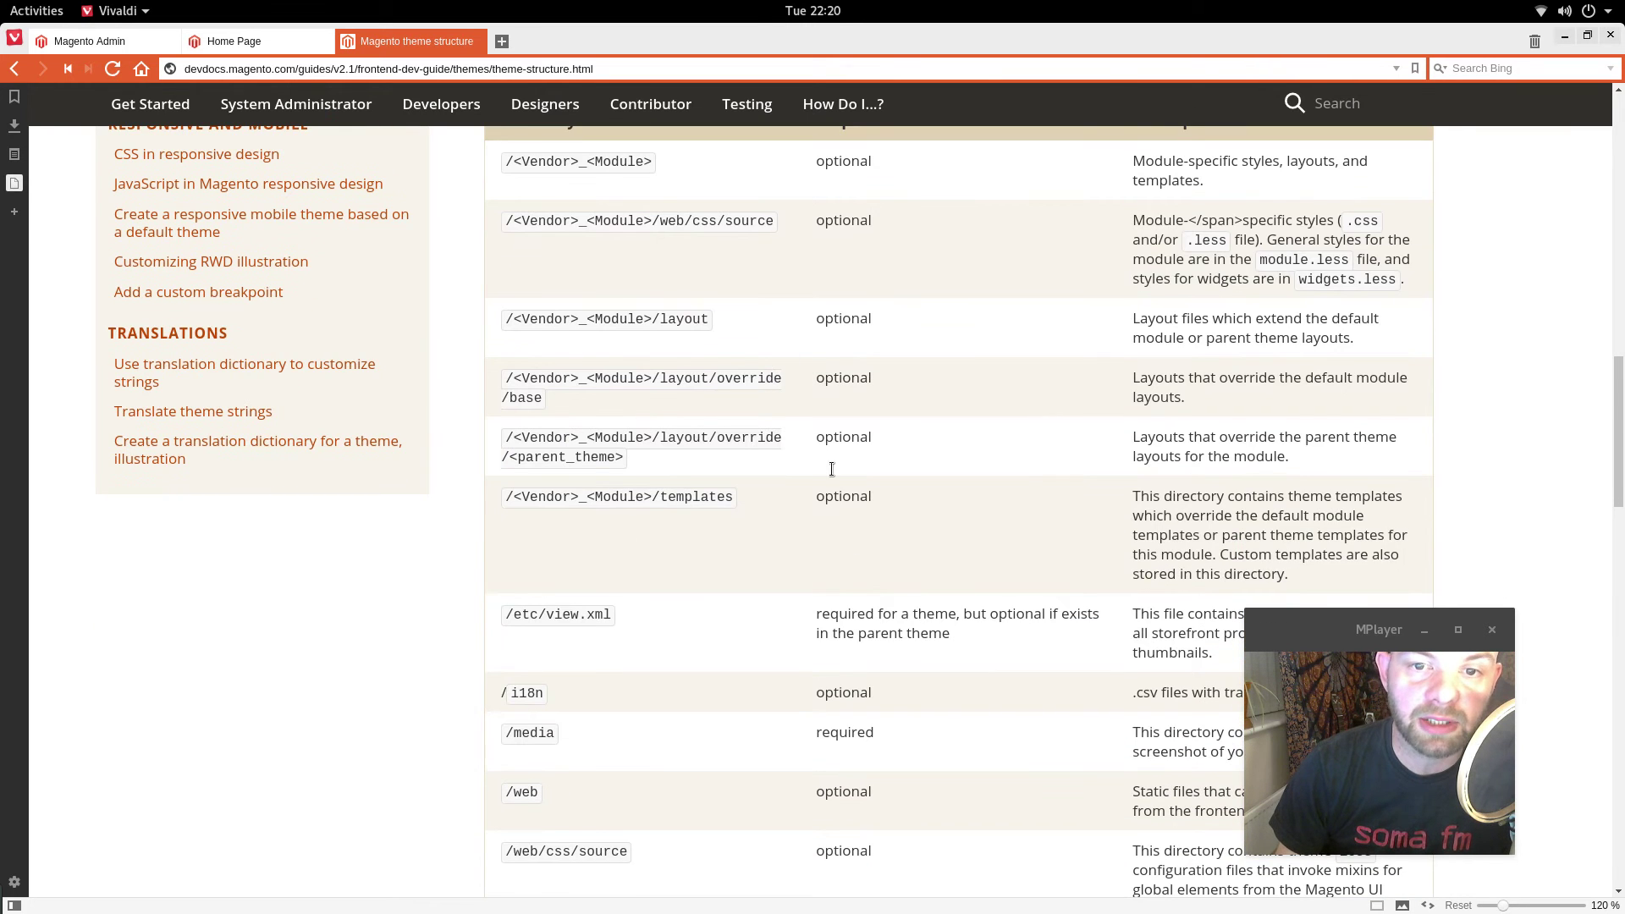
pyautogui.scroll(-1, 720, 378)
pyautogui.scroll(1, 761, 360)
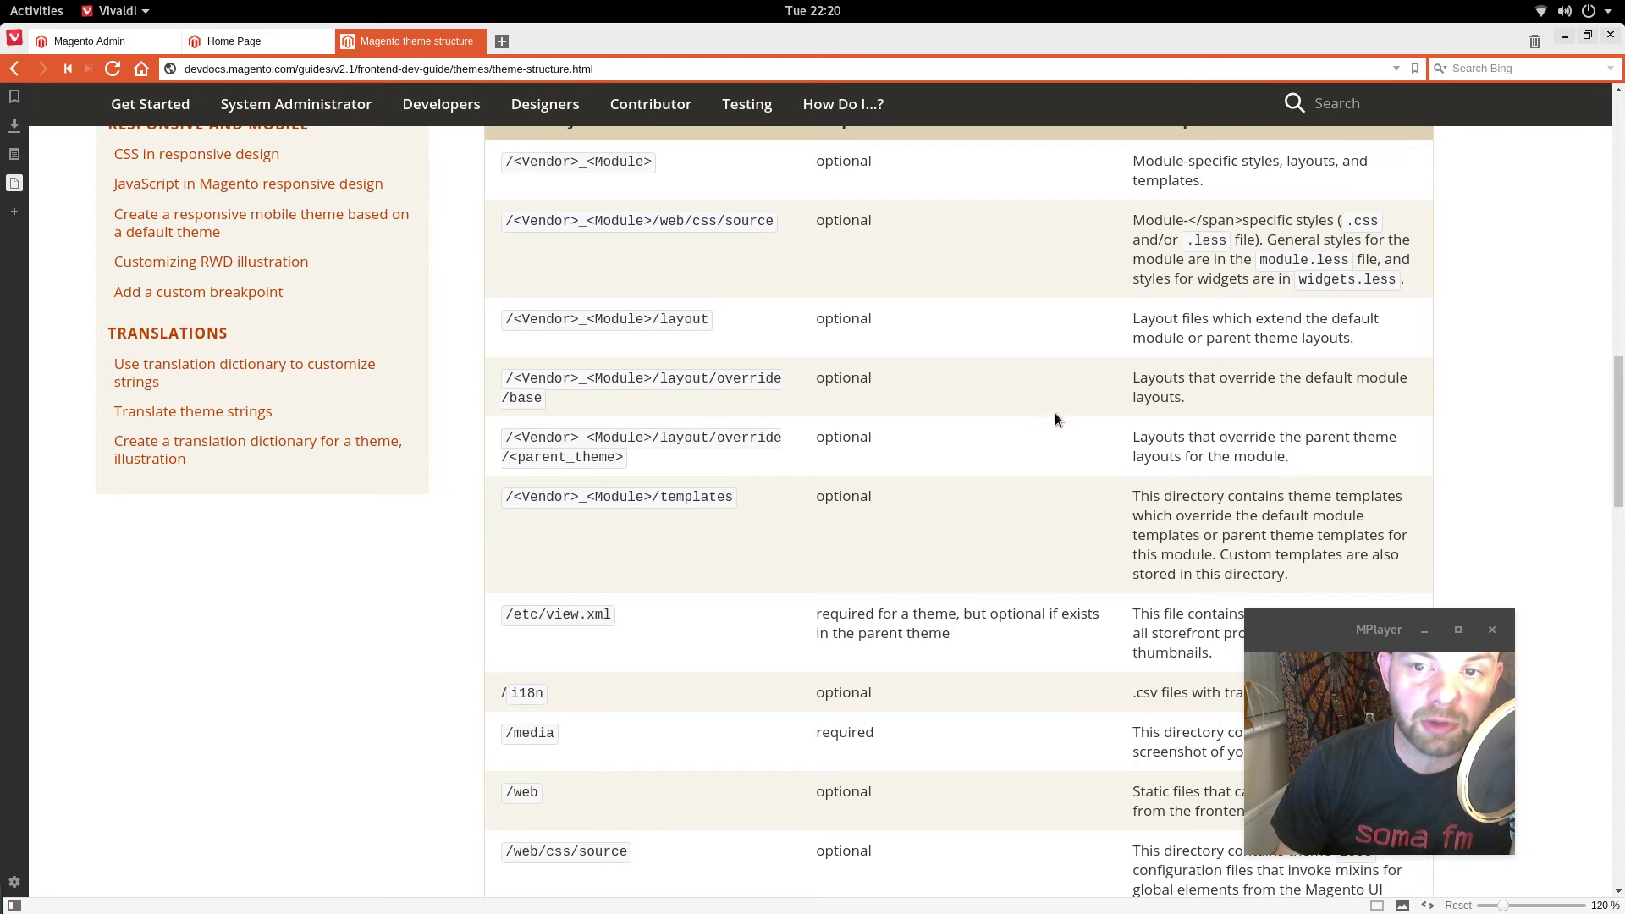
pyautogui.moveTo(705, 378); pyautogui.dragTo(789, 396)
pyautogui.click(974, 407)
pyautogui.scroll(-2, 974, 407)
pyautogui.moveTo(602, 349); pyautogui.dragTo(606, 392)
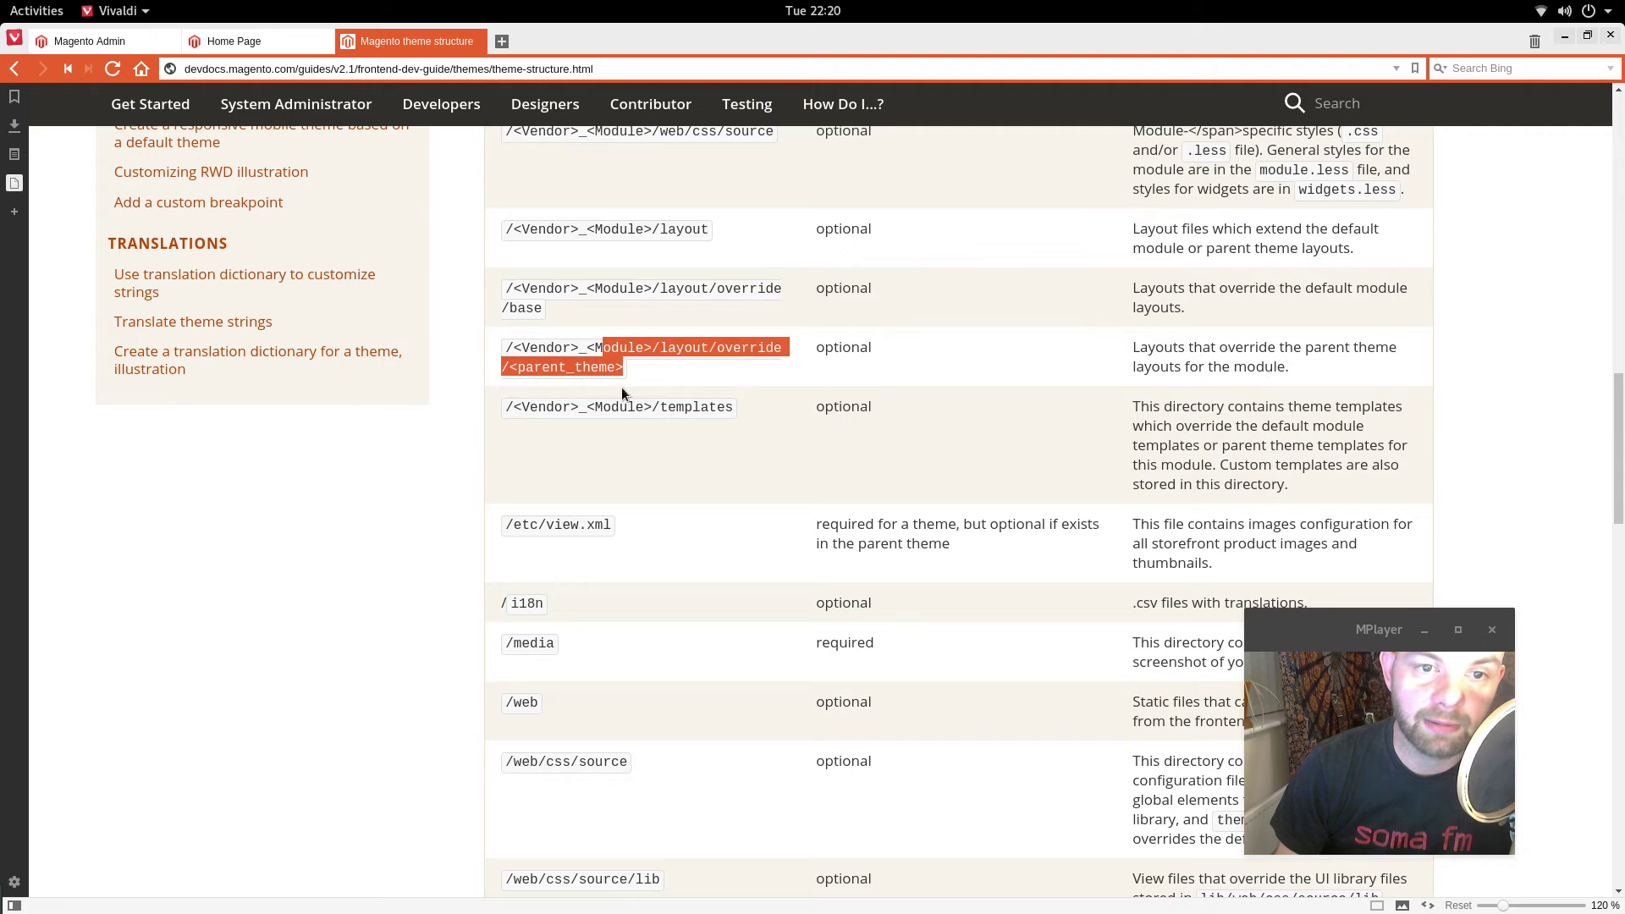
pyautogui.click(697, 311)
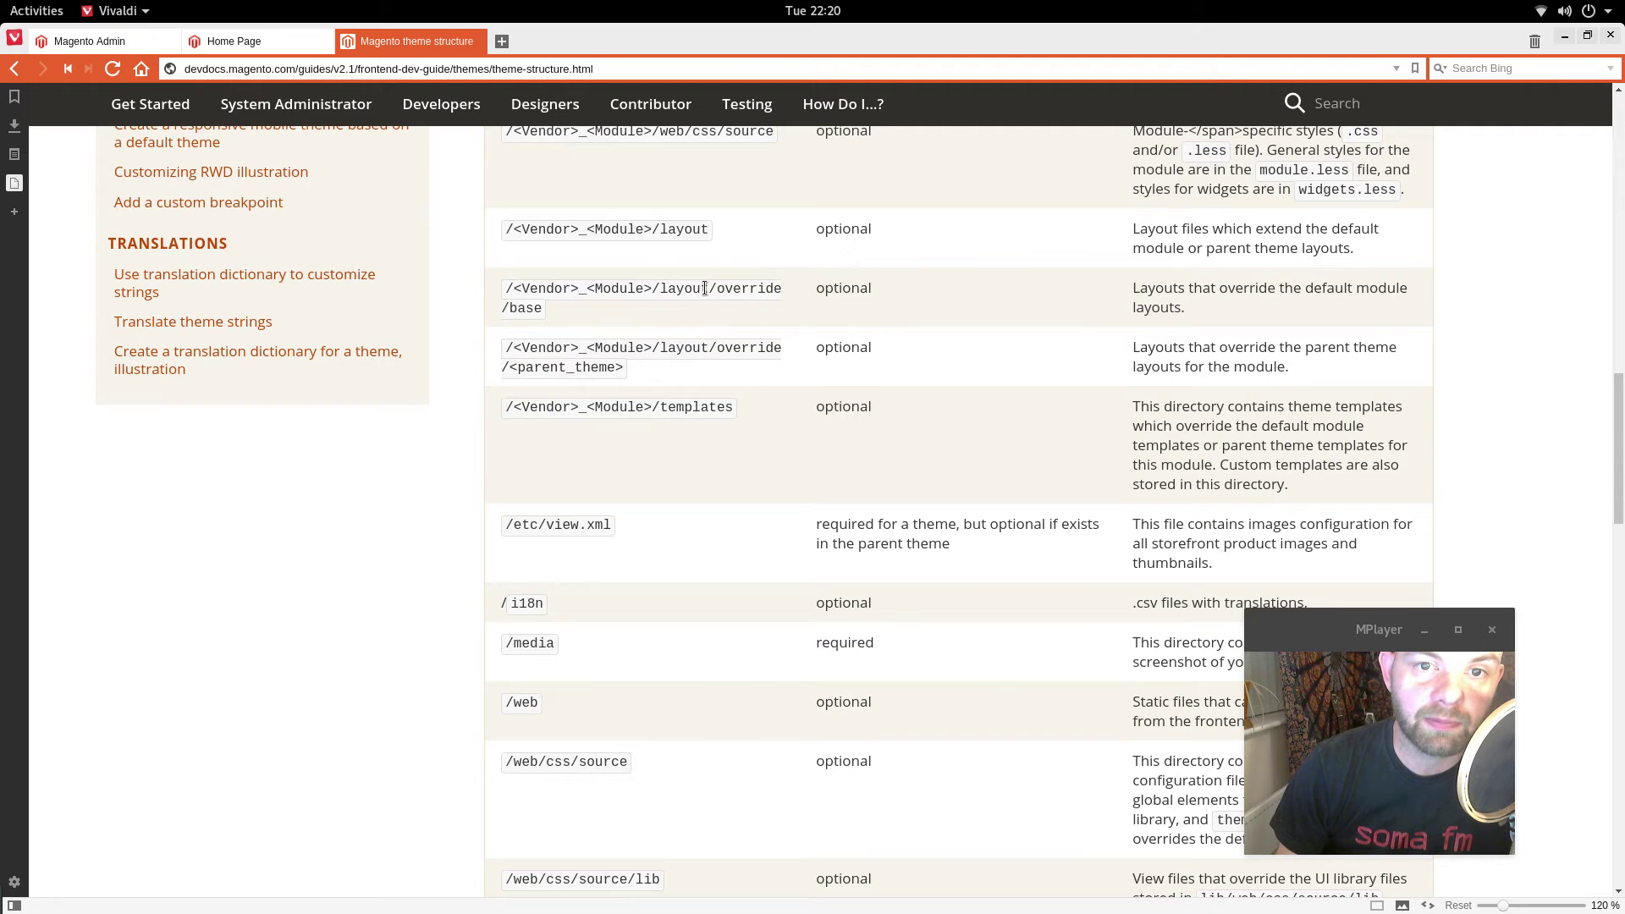
pyautogui.moveTo(714, 288); pyautogui.dragTo(758, 318)
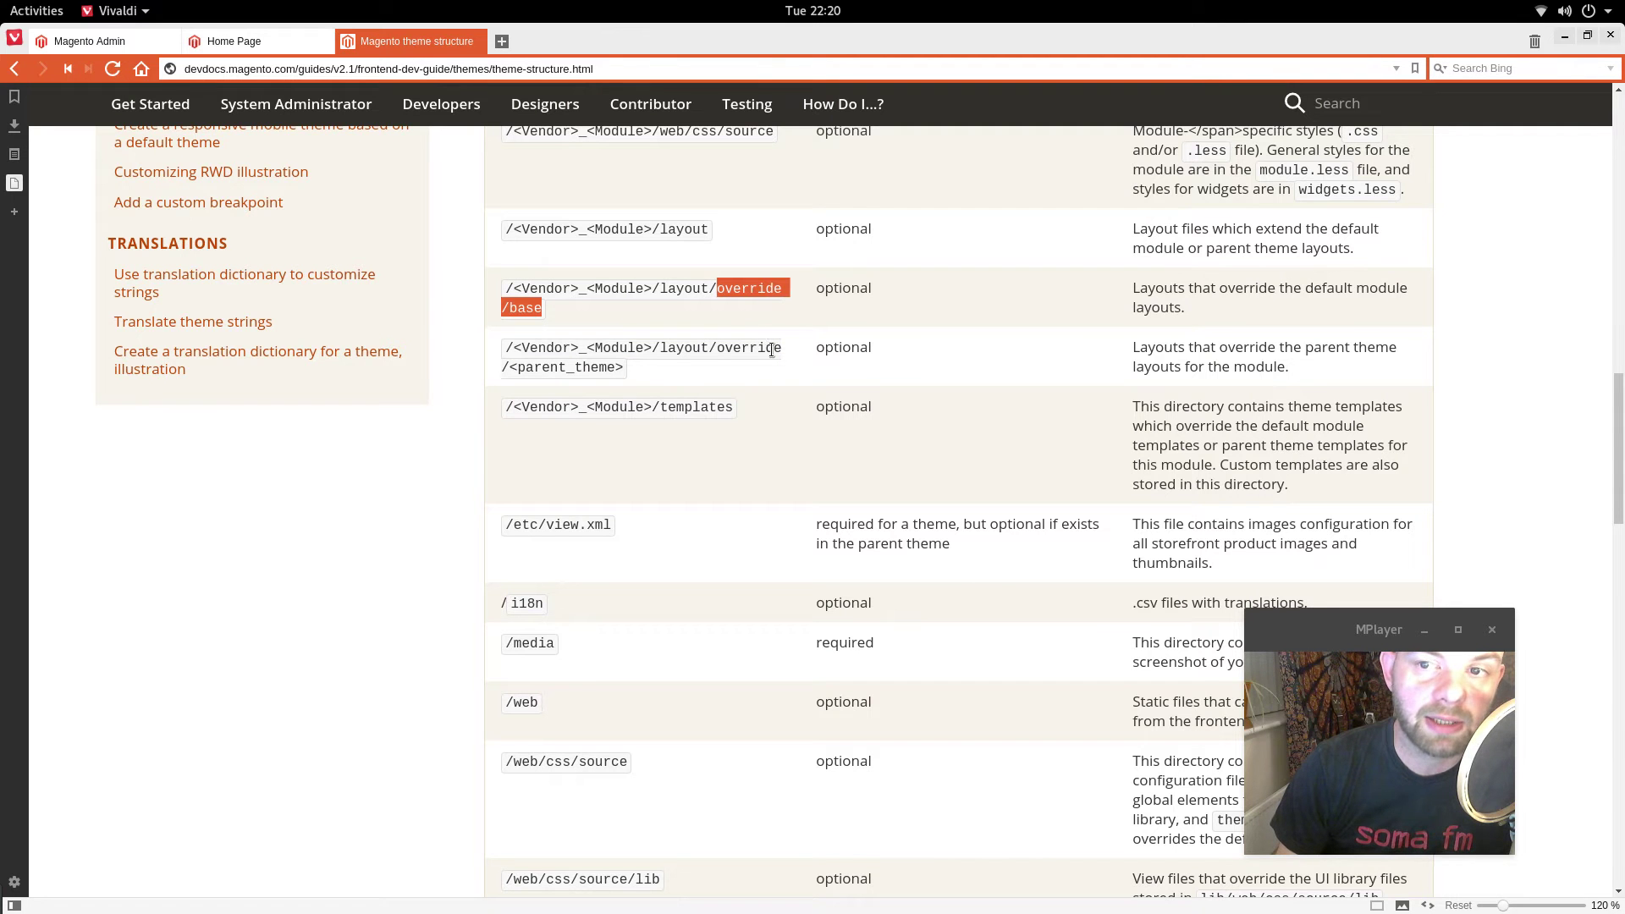
pyautogui.click(881, 341)
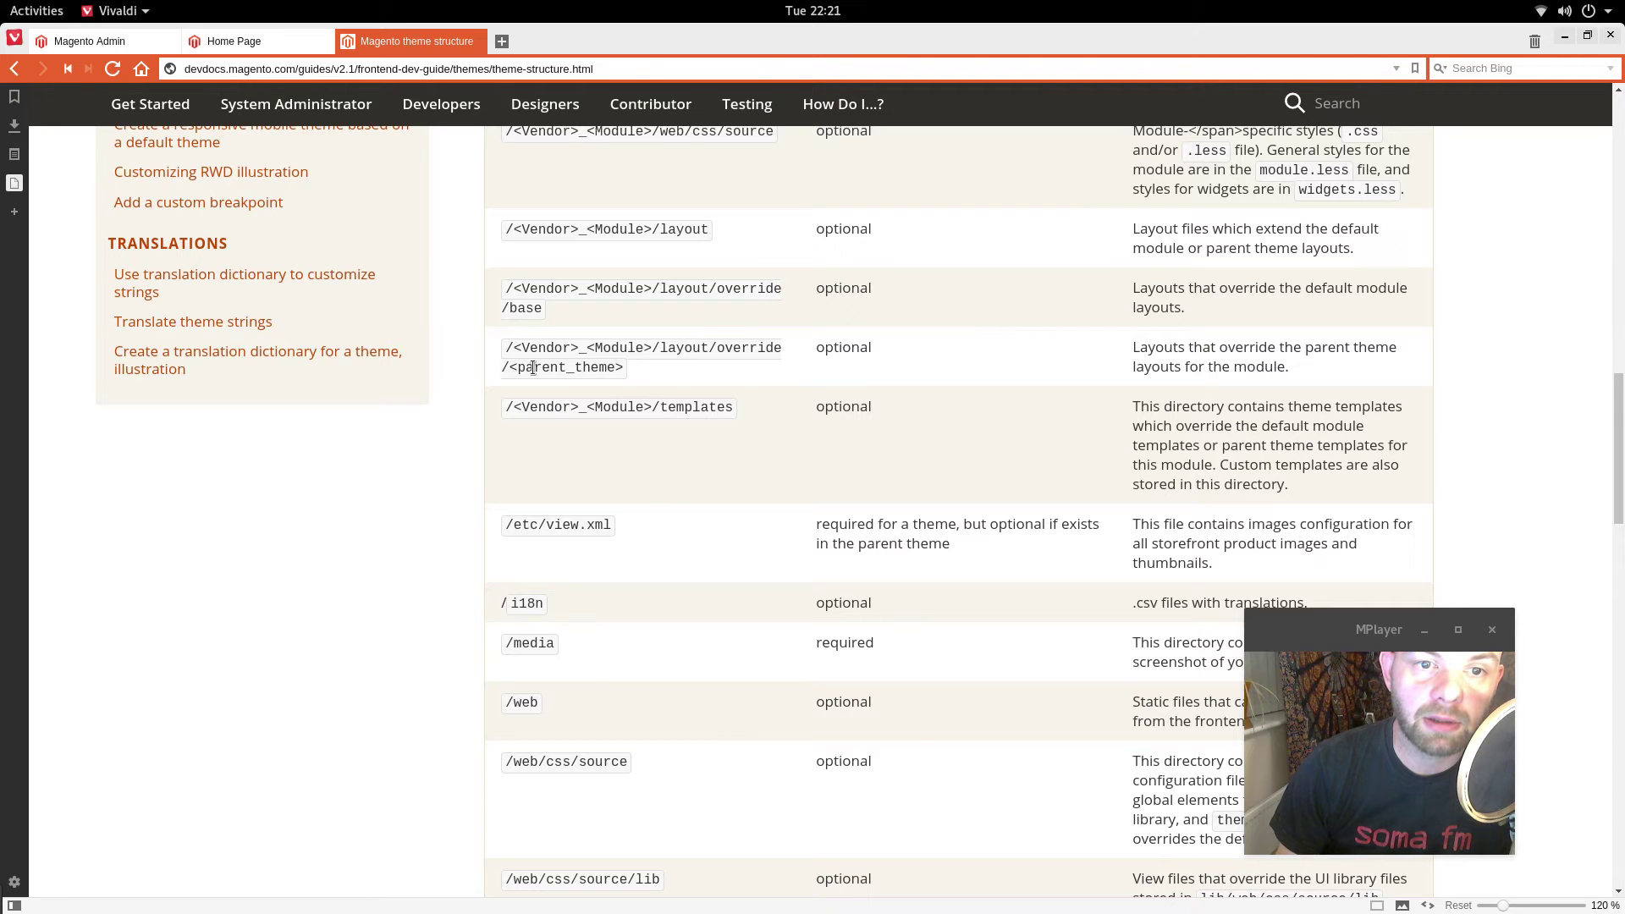
pyautogui.moveTo(584, 367); pyautogui.dragTo(699, 369)
pyautogui.click(699, 369)
pyautogui.scroll(-1, 762, 389)
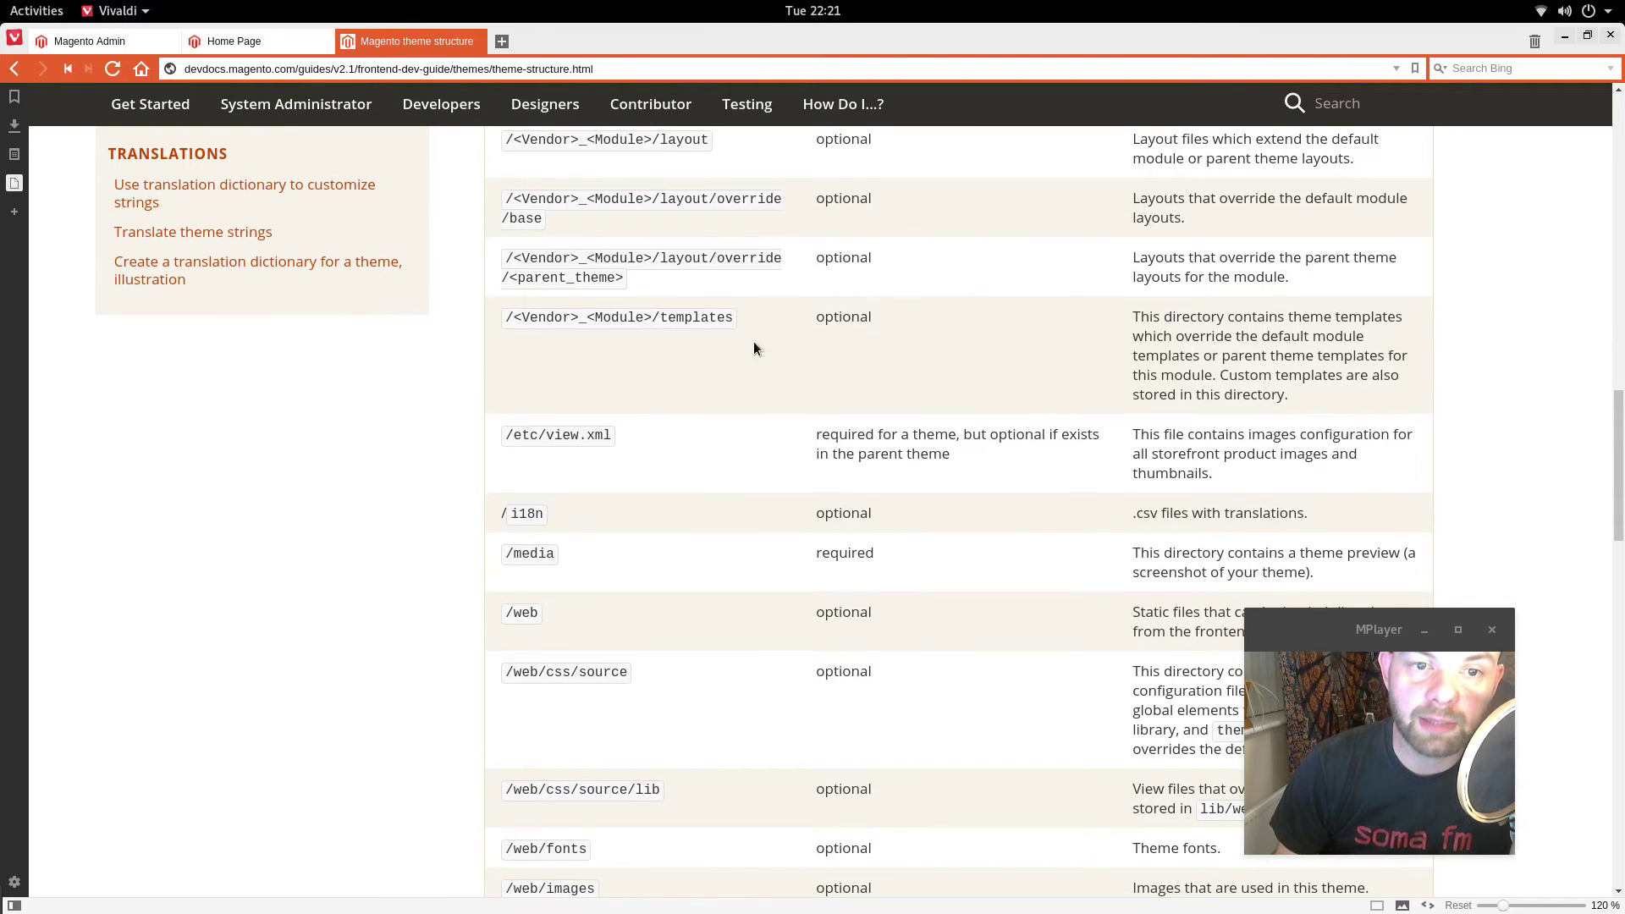
pyautogui.scroll(-1, 855, 364)
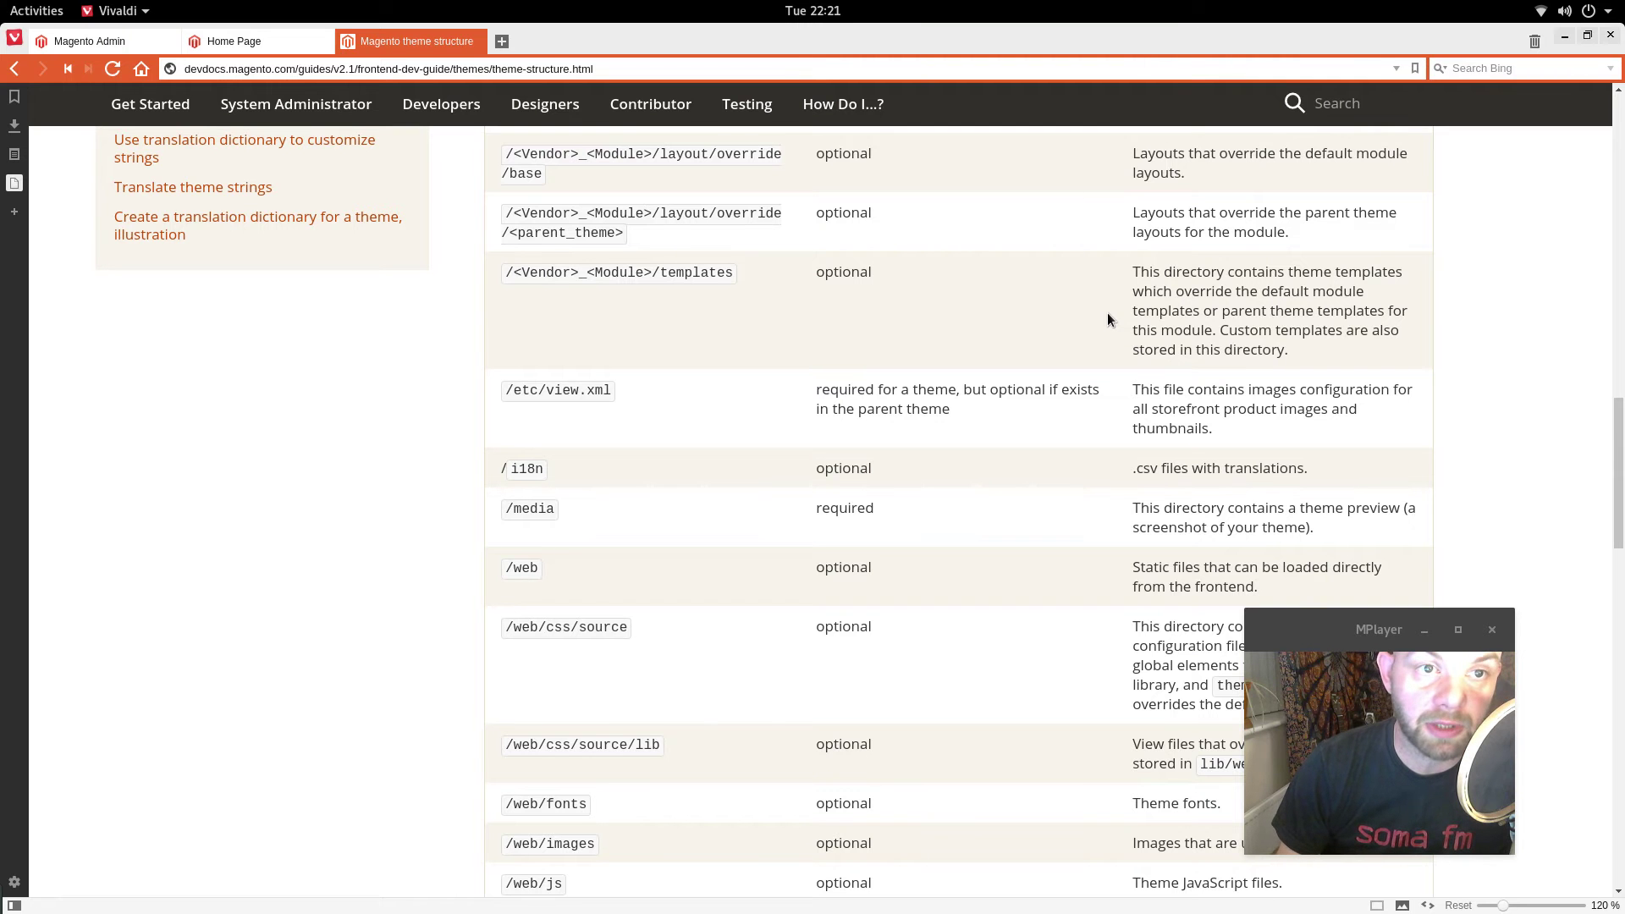
pyautogui.scroll(-1, 1092, 305)
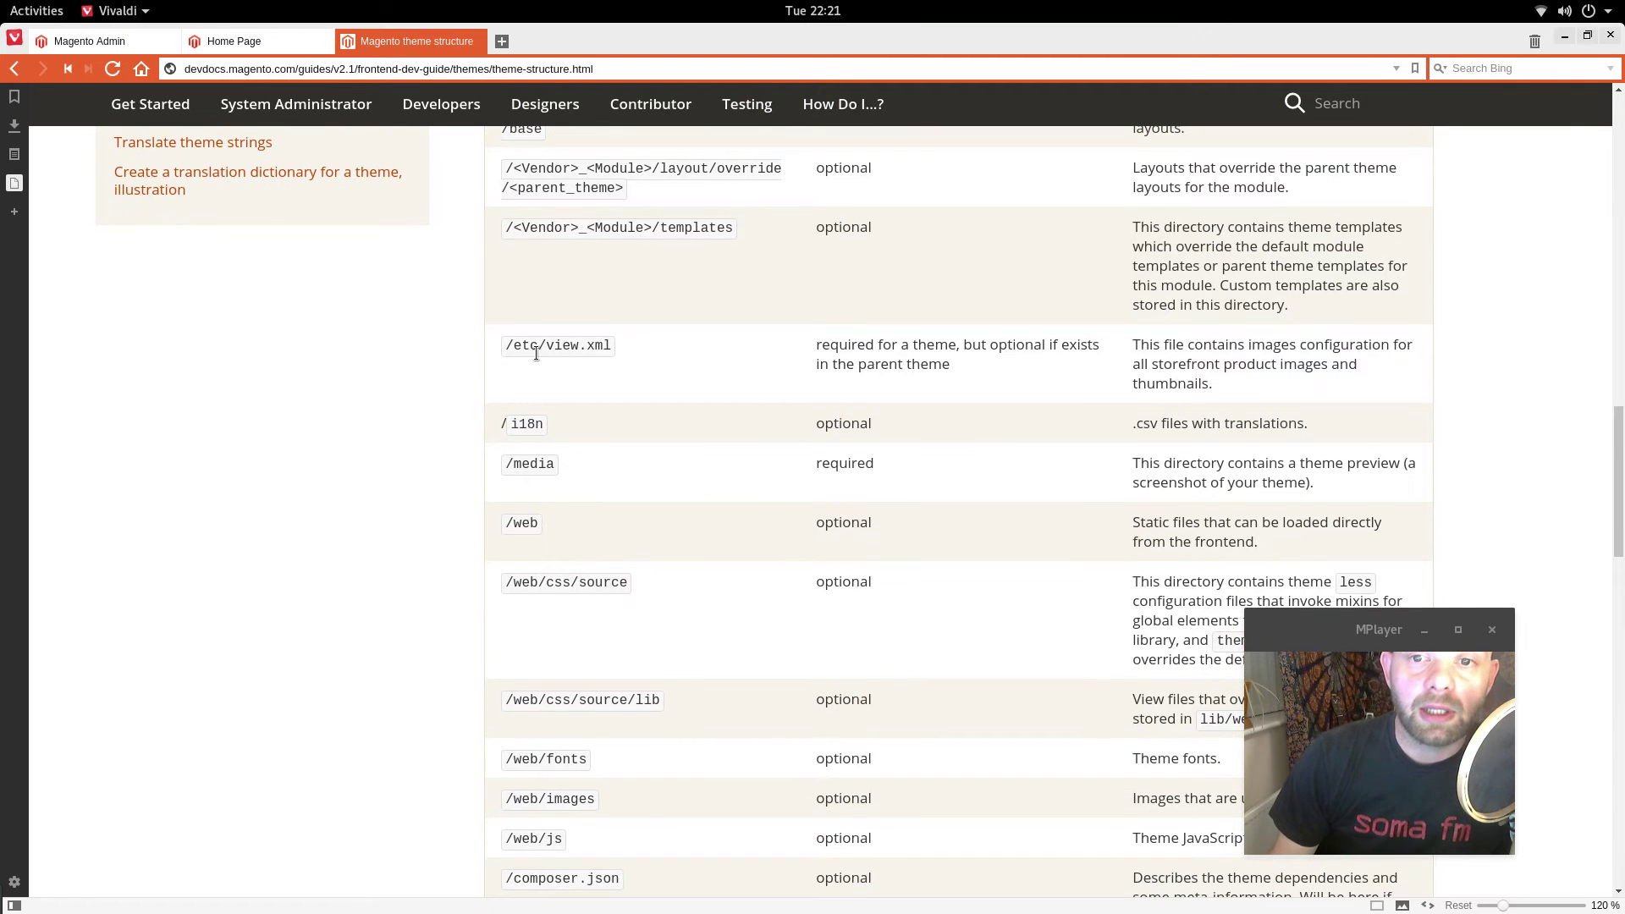
pyautogui.moveTo(513, 350); pyautogui.dragTo(611, 349)
pyautogui.click(611, 349)
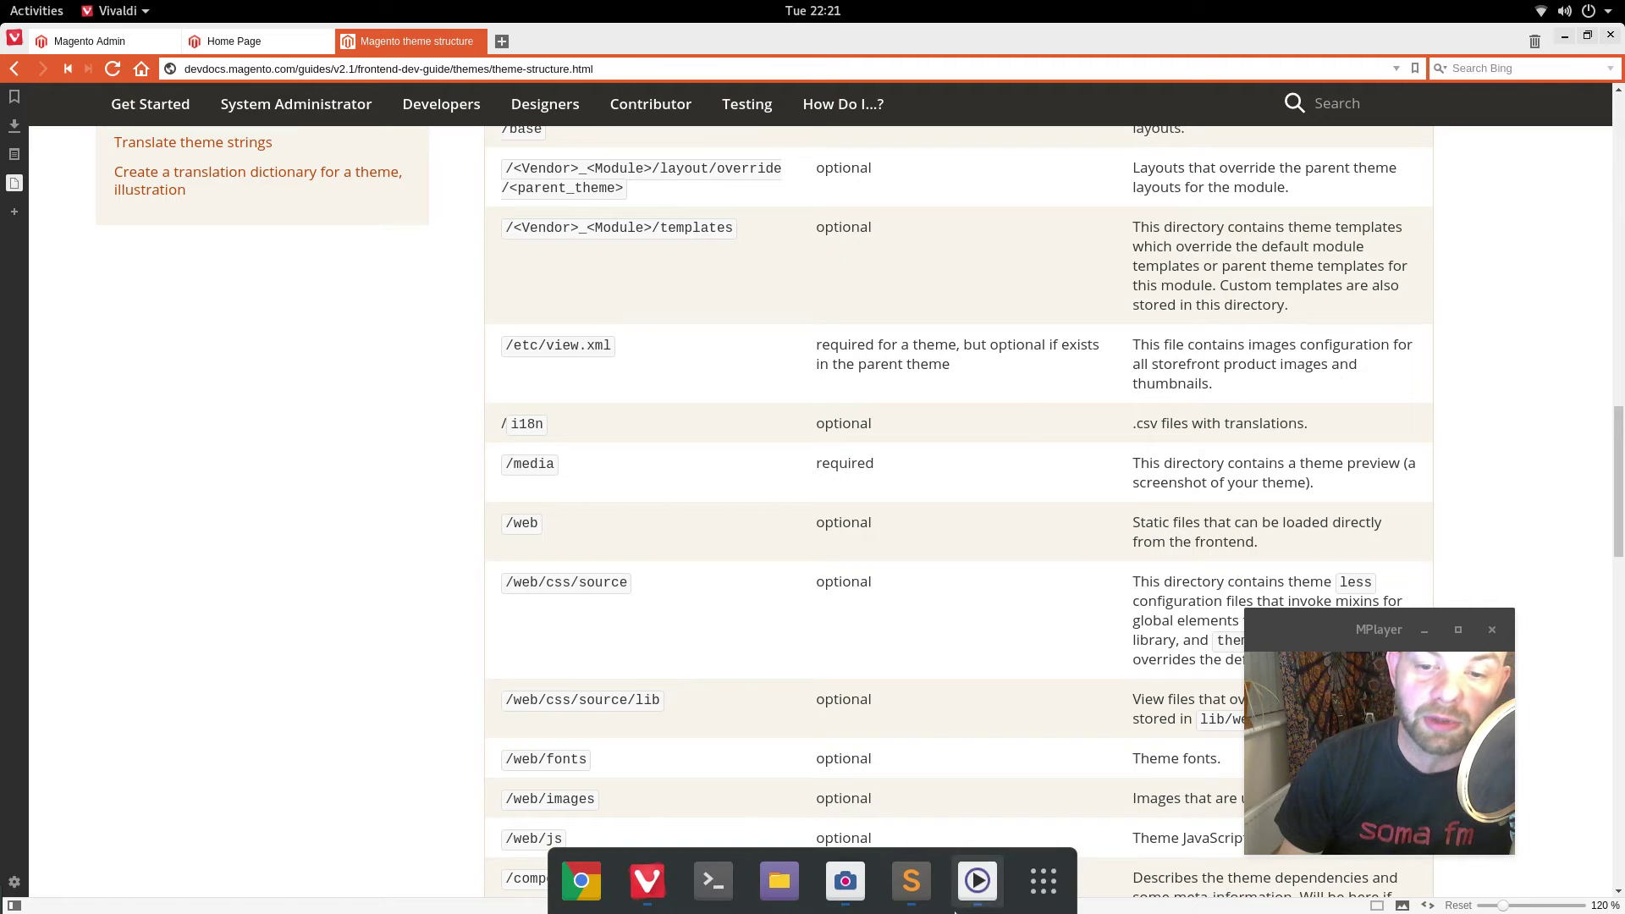
# In Sublime Text, expand the theme's etc folder and open view.xml.
pyautogui.click(910, 885)
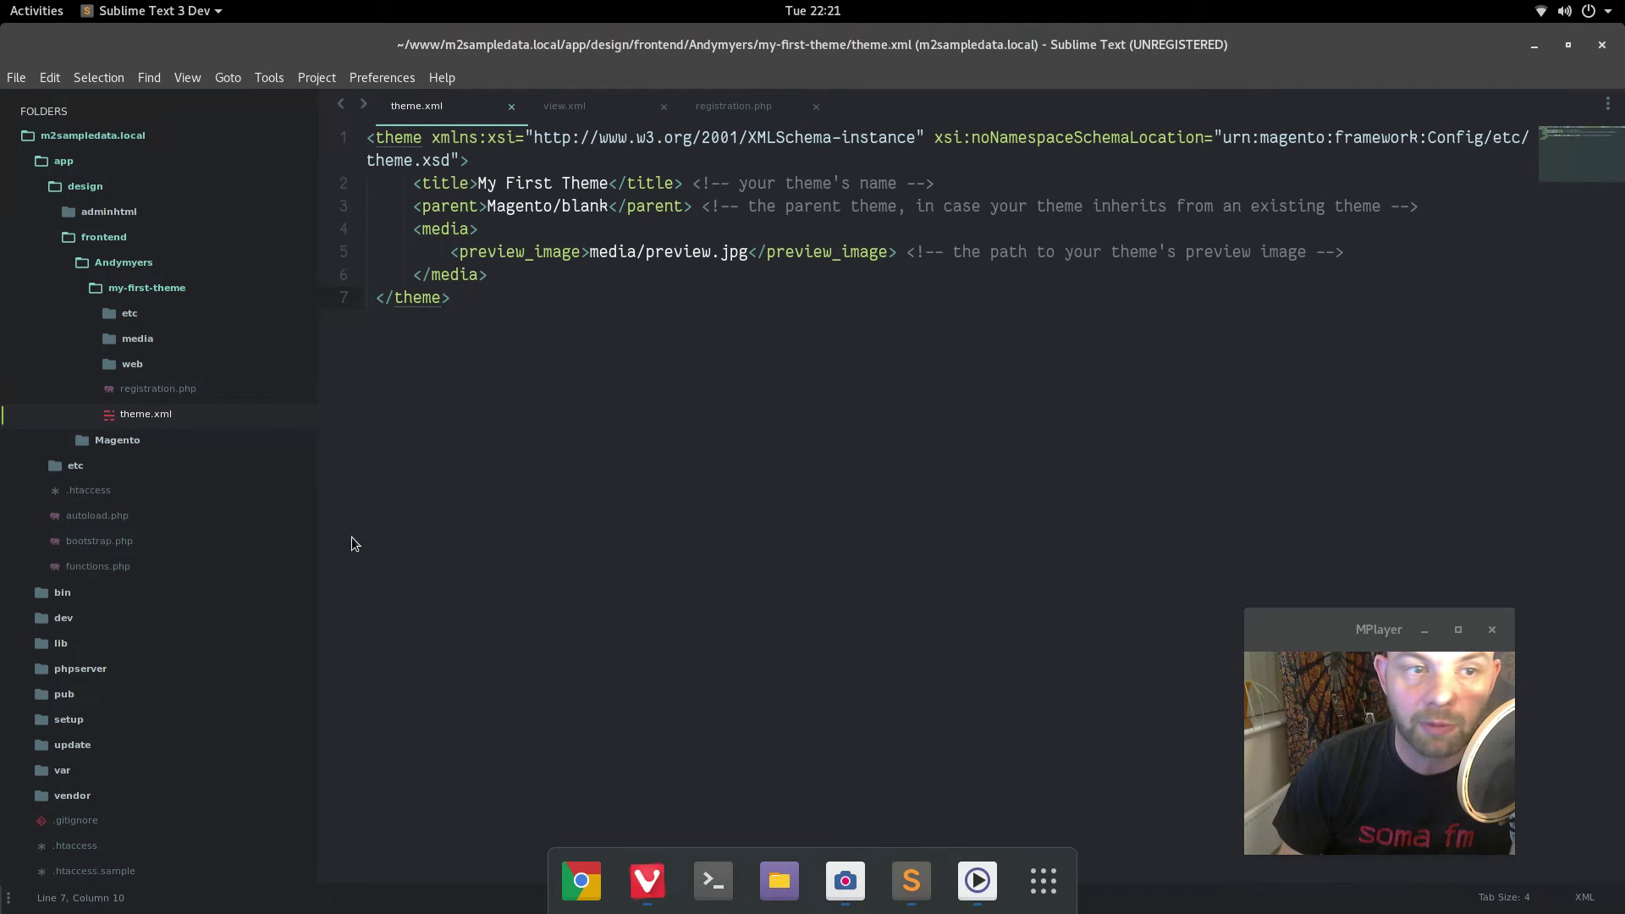
pyautogui.click(114, 315)
pyautogui.click(154, 336)
pyautogui.moveTo(825, 343); pyautogui.dragTo(848, 365)
# Scroll through view.xml, picking out the word Lib on line 253.
pyautogui.scroll(-20, 847, 365)
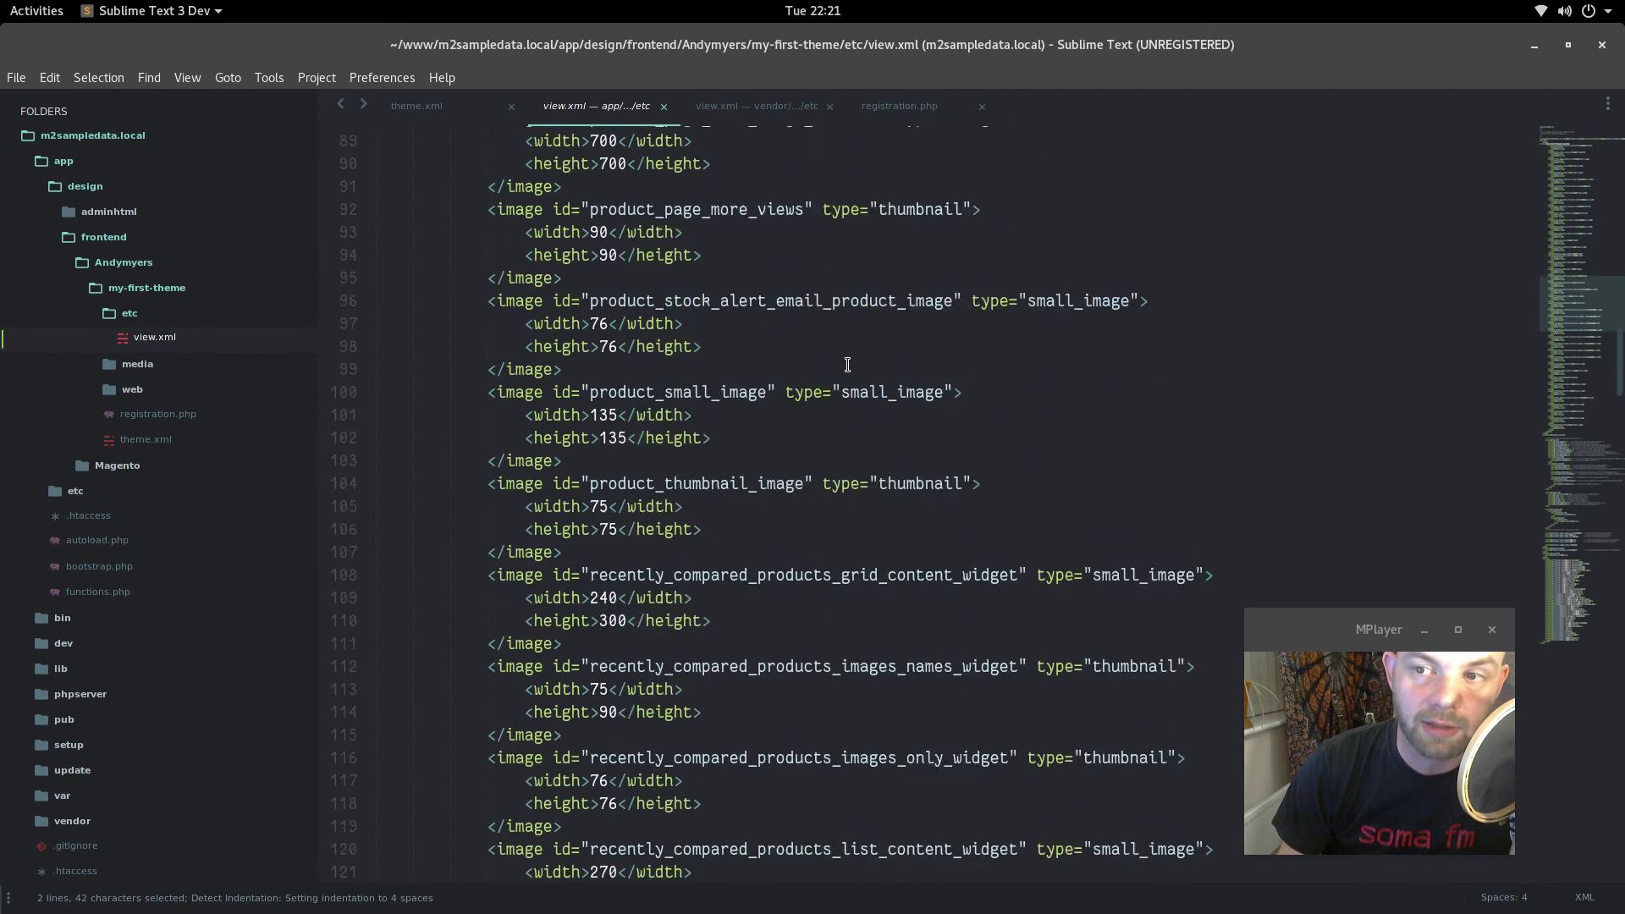
pyautogui.scroll(-20, 848, 365)
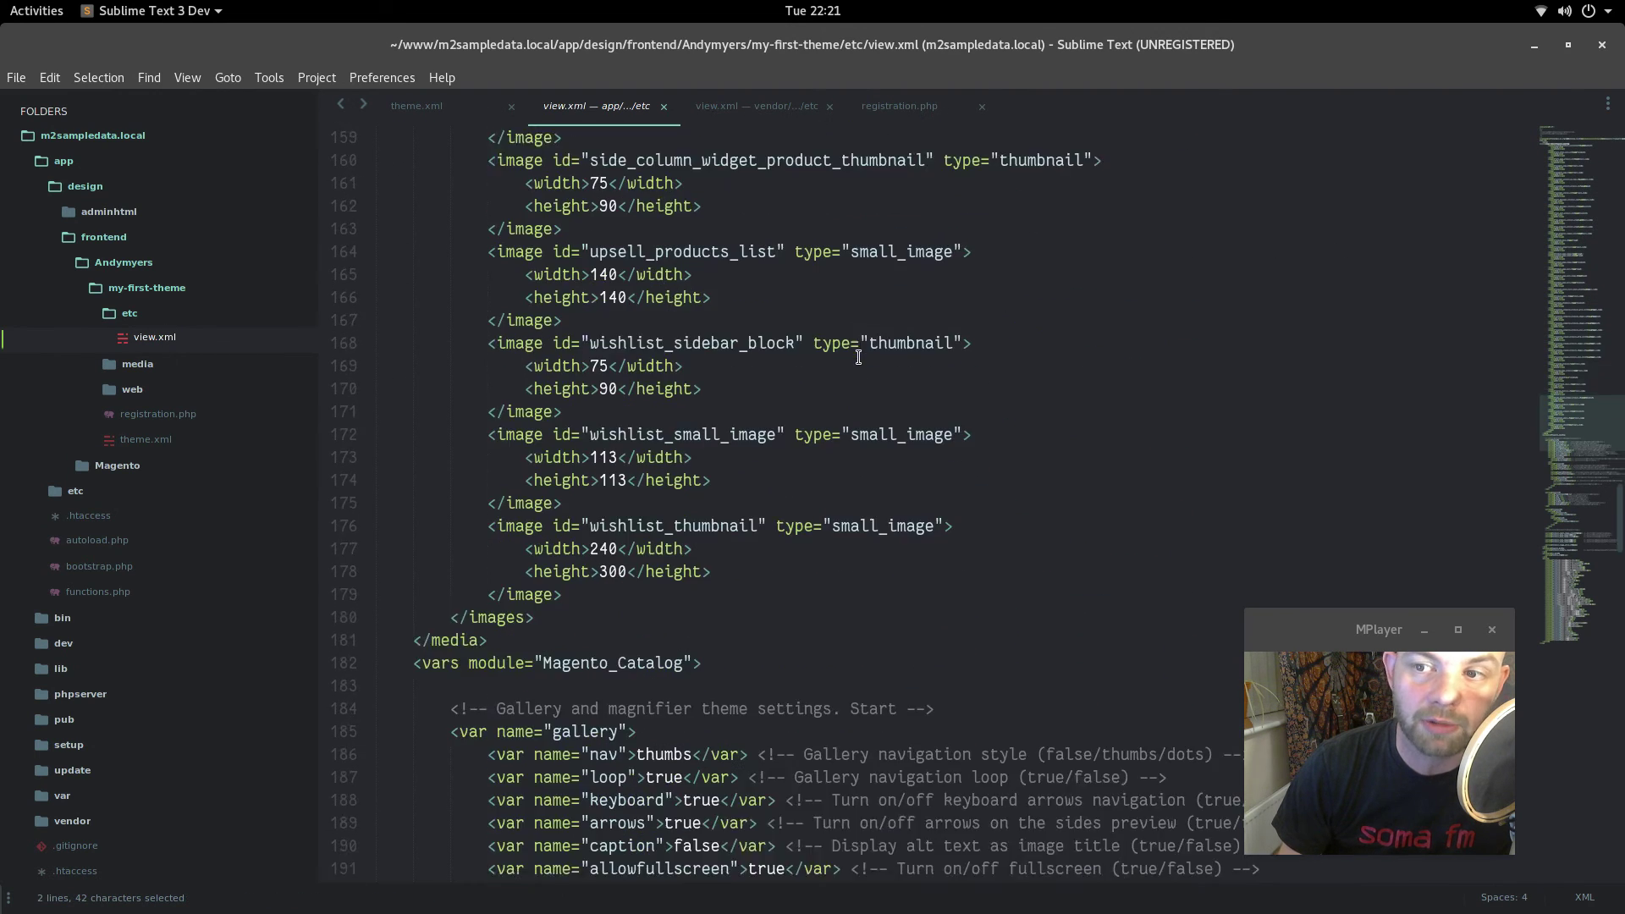
pyautogui.scroll(-10, 859, 357)
pyautogui.scroll(3, 859, 358)
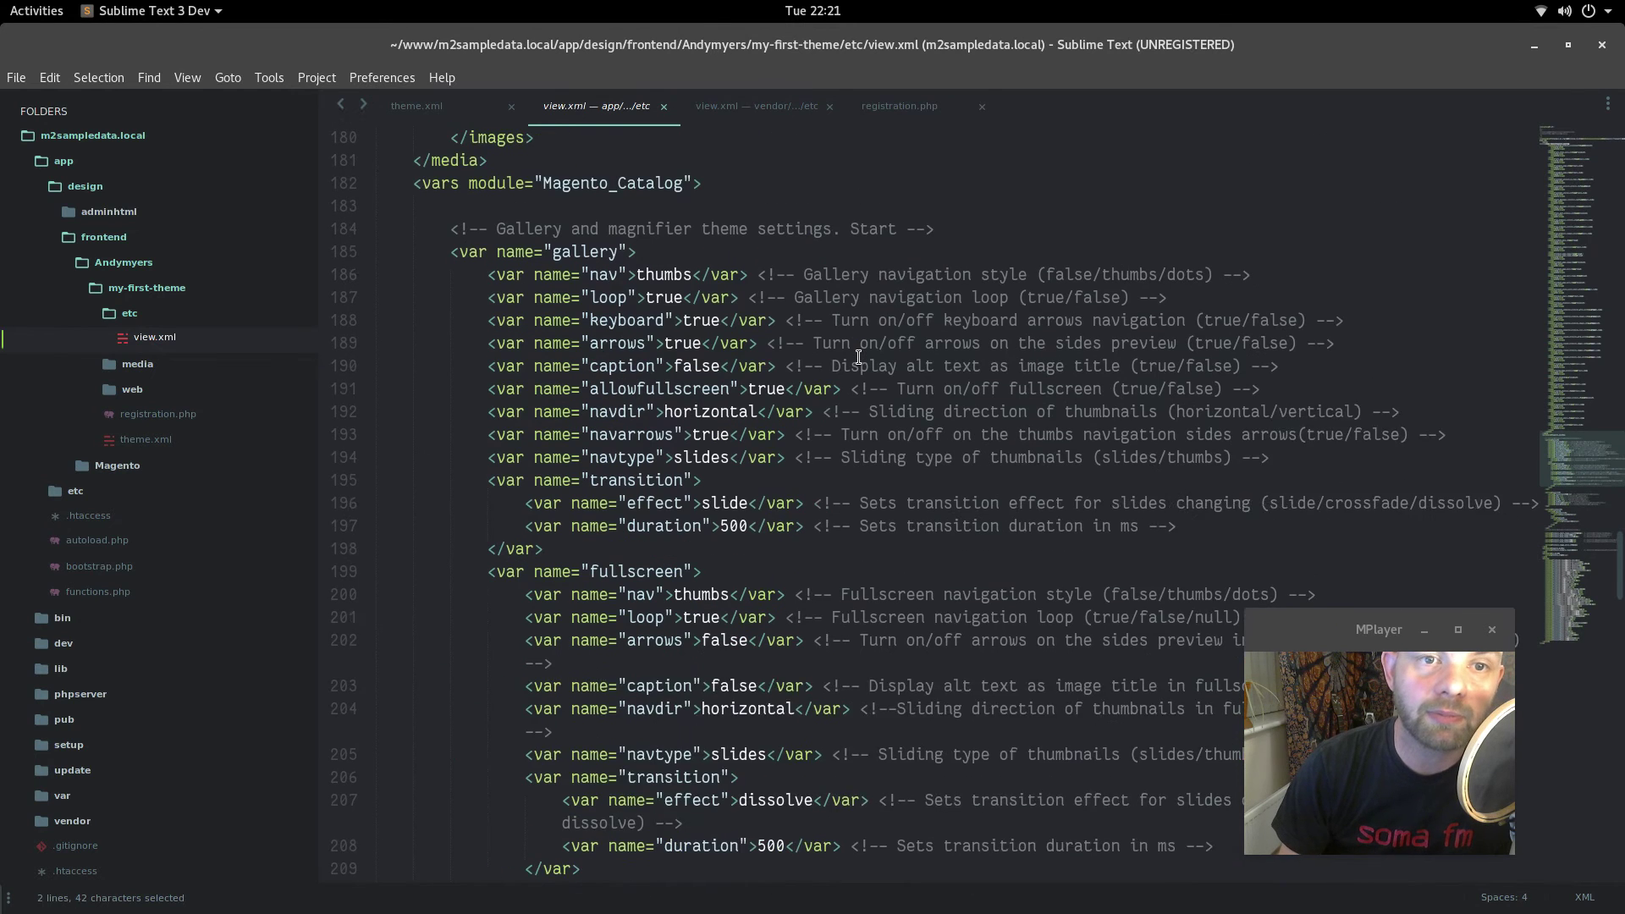
pyautogui.scroll(-1, 859, 358)
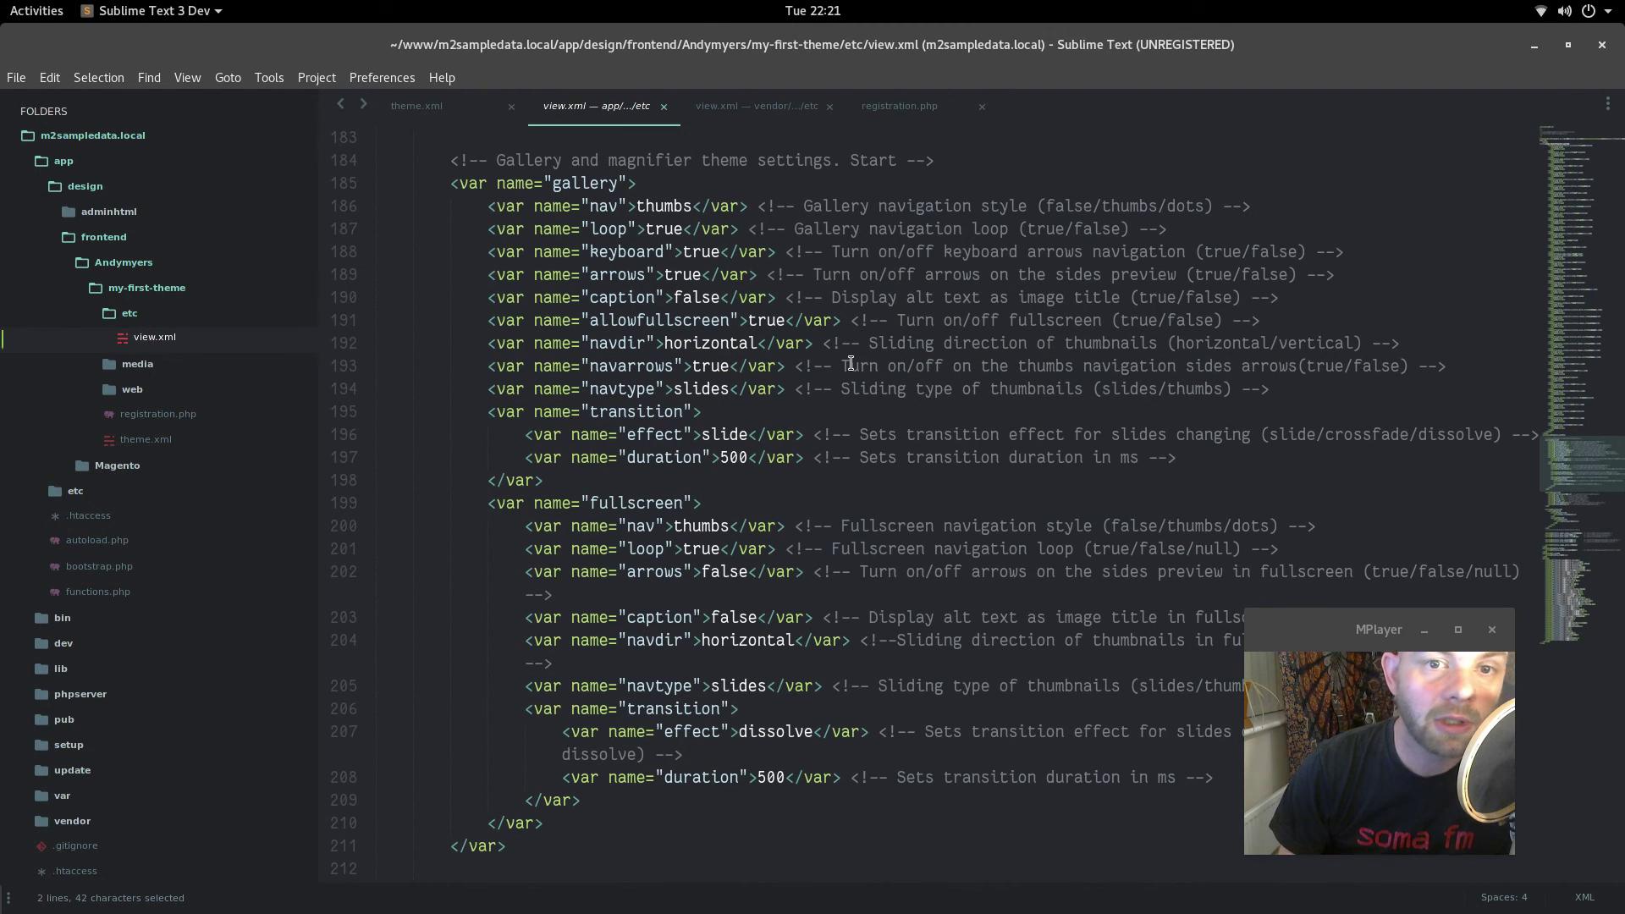
pyautogui.scroll(-11, 858, 357)
pyautogui.scroll(-20, 854, 364)
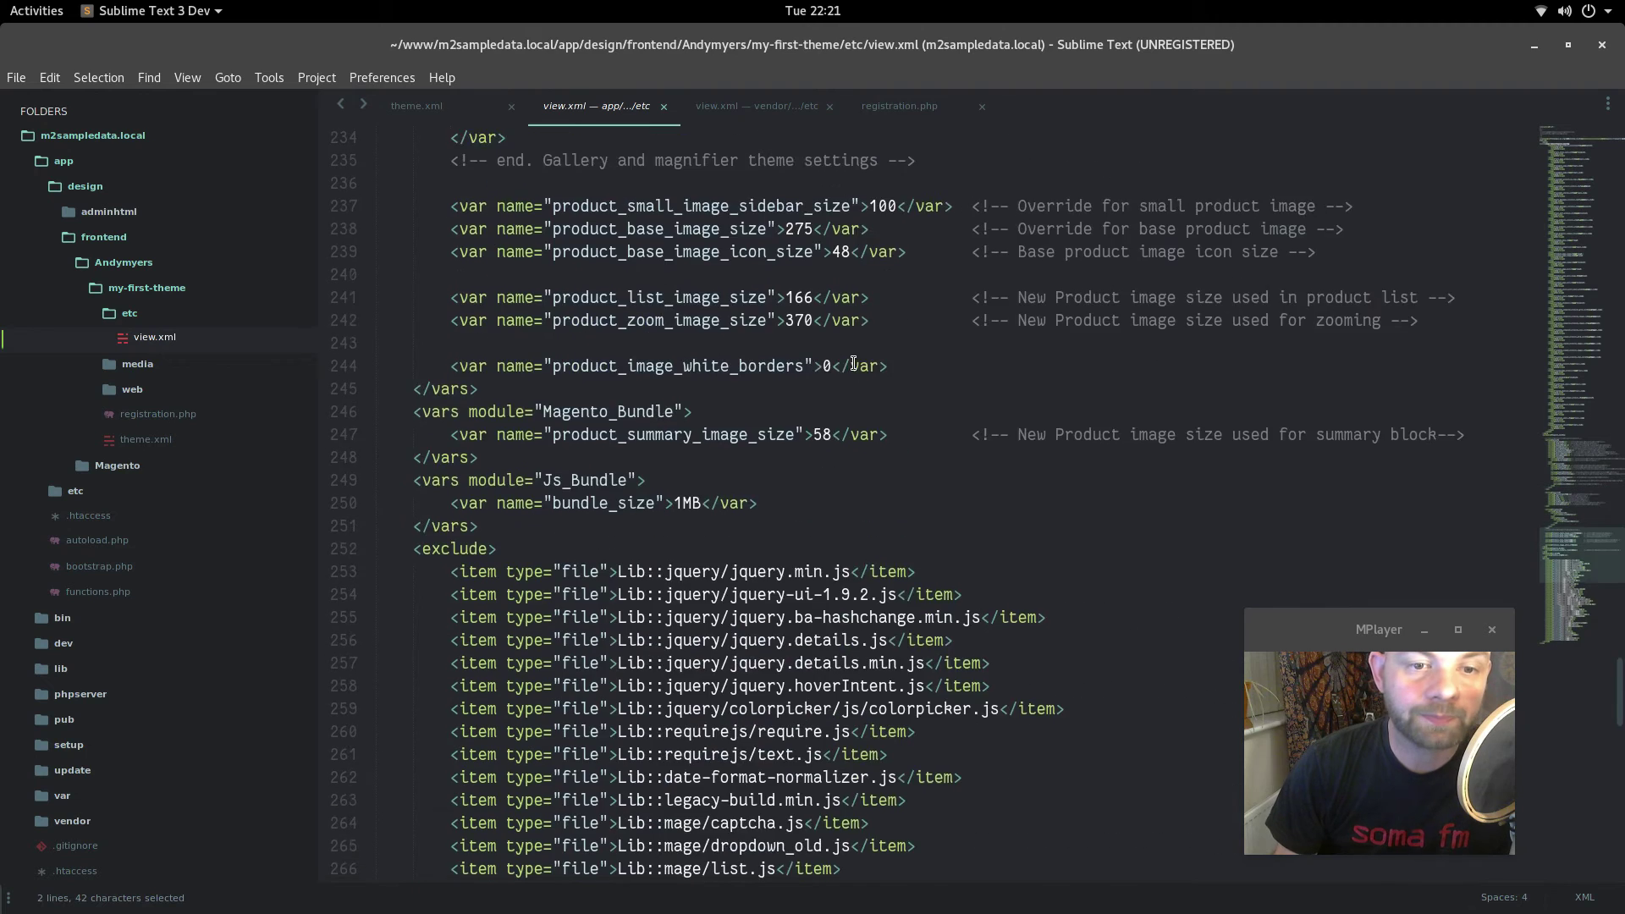
pyautogui.scroll(12, 854, 373)
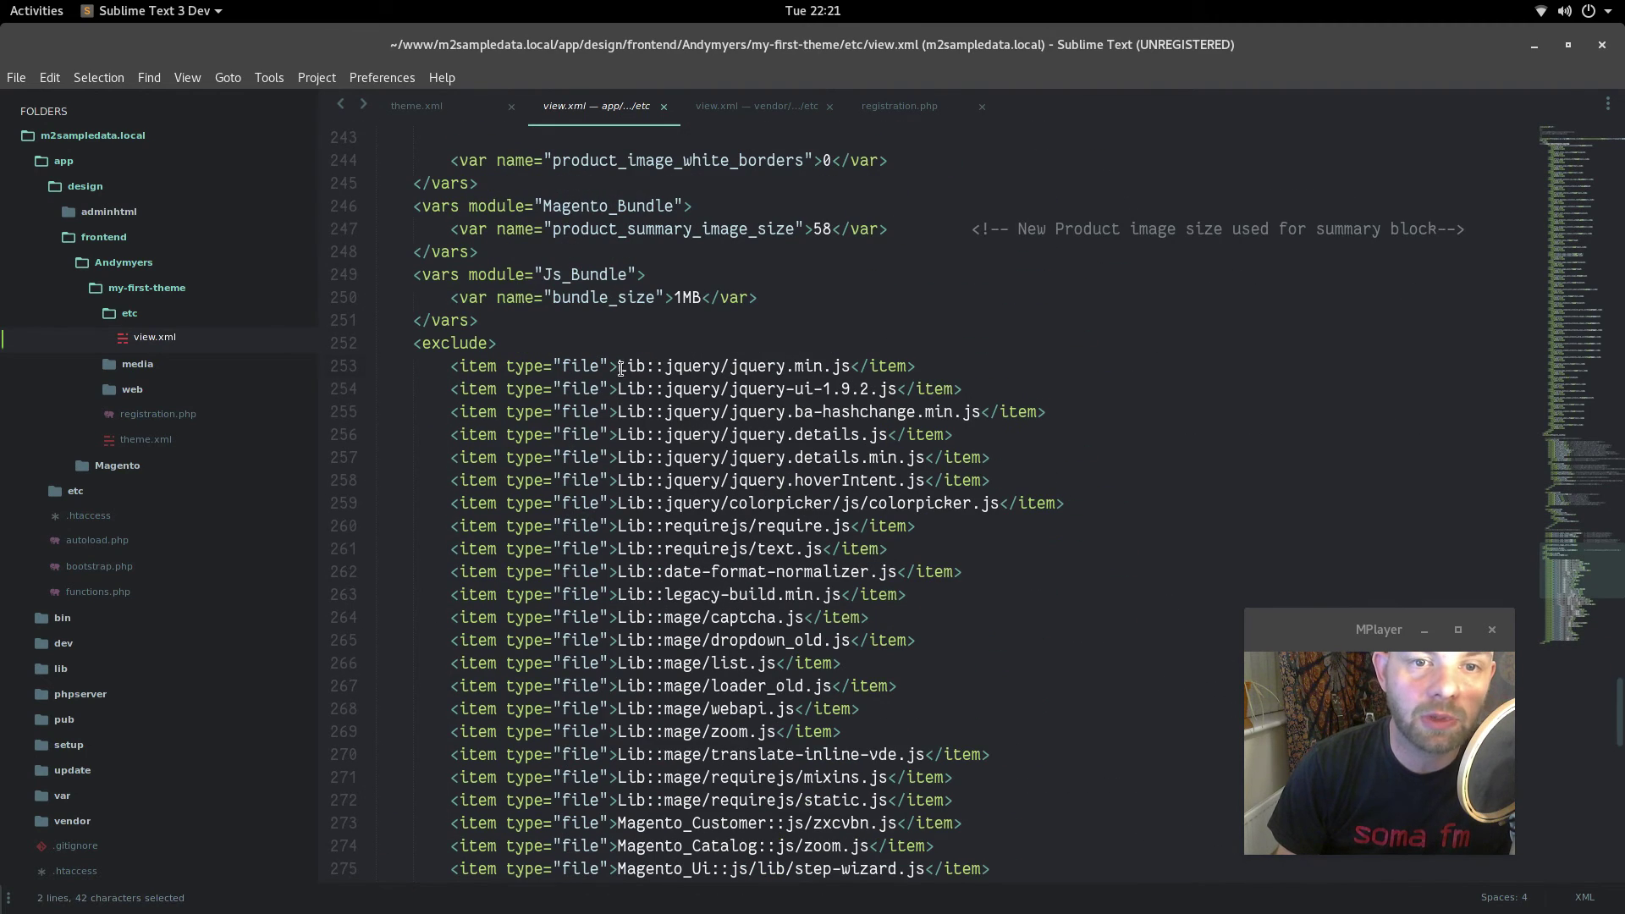
pyautogui.doubleClick(631, 366)
pyautogui.click(625, 457)
# Inspect the Magento_Ui and js references on line 275 of view.xml.
pyautogui.scroll(-4, 634, 465)
pyautogui.moveTo(618, 595); pyautogui.dragTo(722, 595)
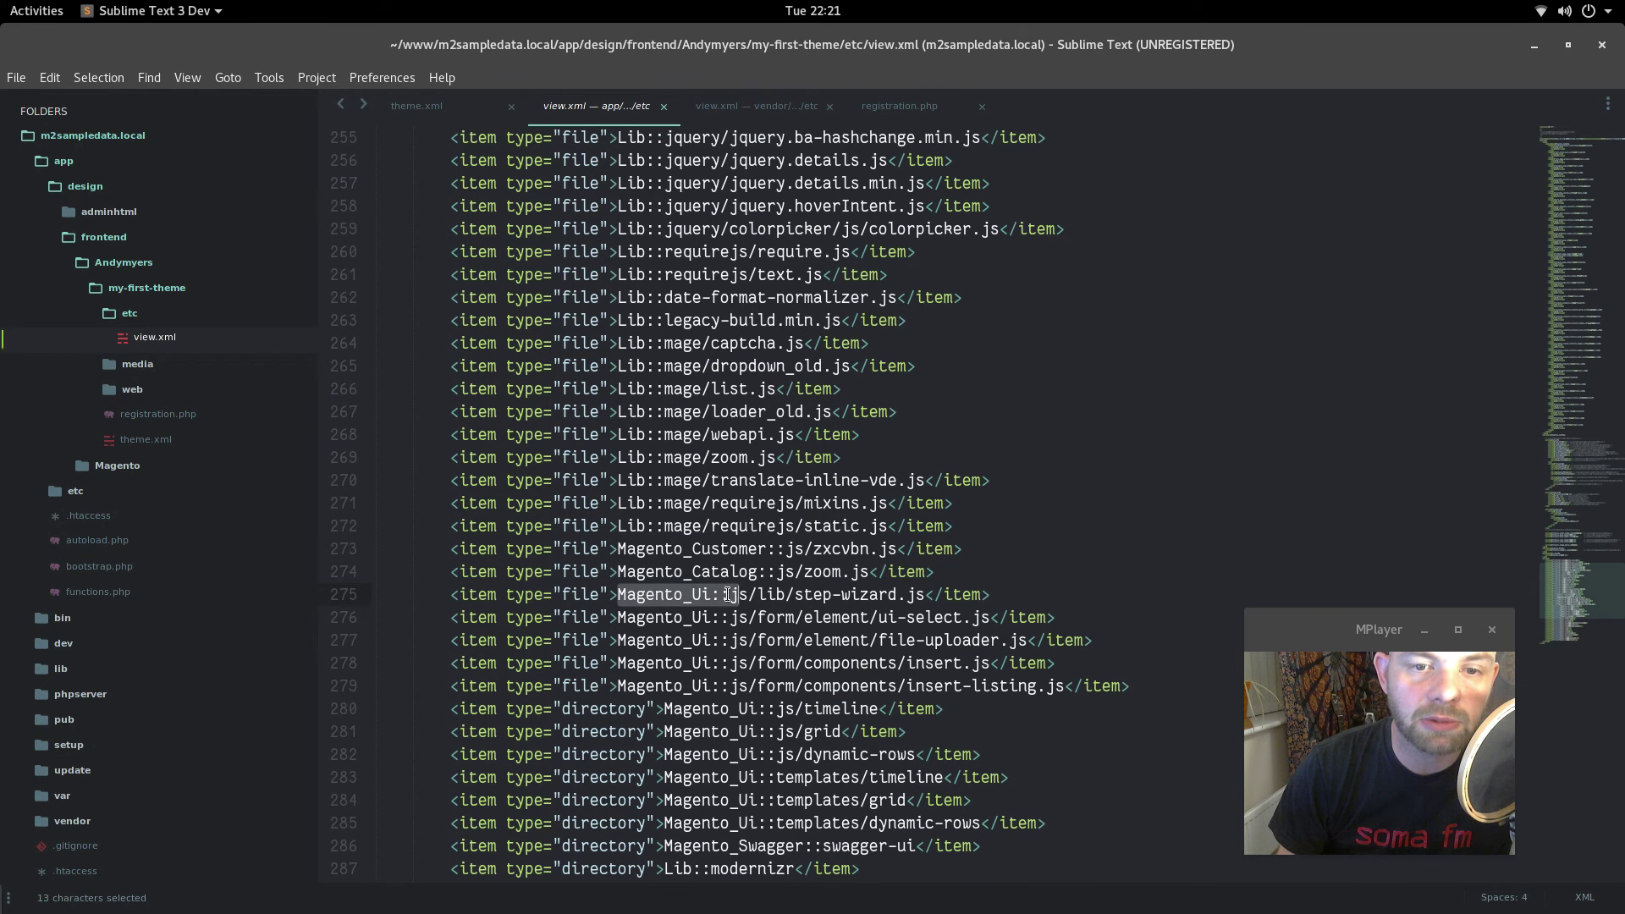
pyautogui.click(727, 594)
pyautogui.doubleClick(747, 594)
pyautogui.scroll(11, 745, 627)
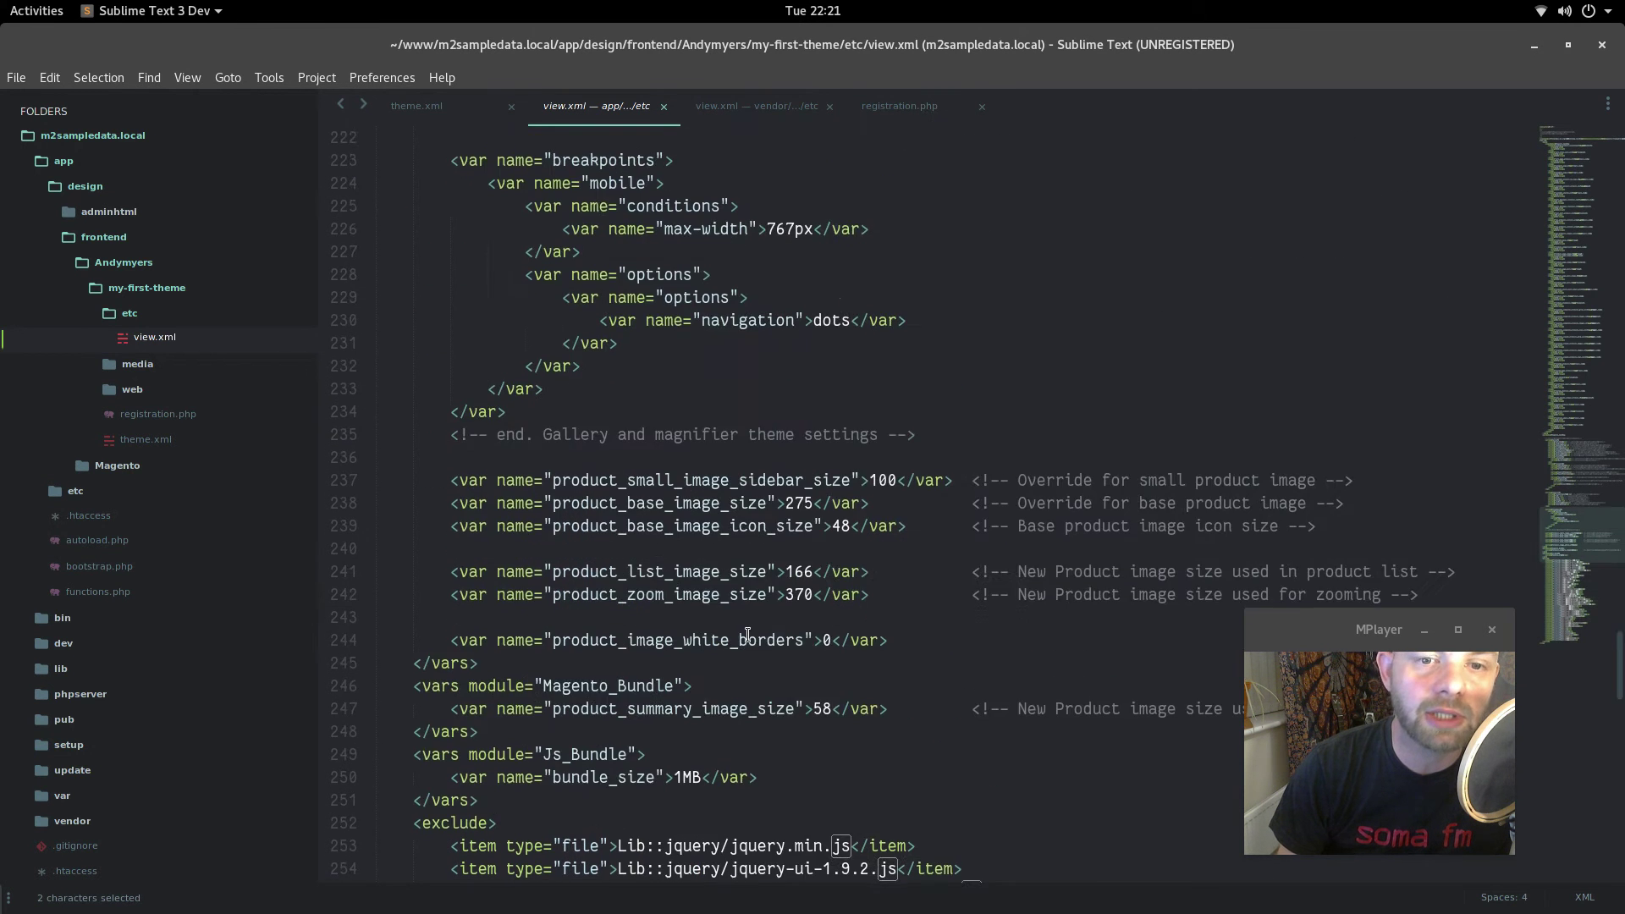
pyautogui.click(745, 639)
pyautogui.scroll(-5, 753, 627)
pyautogui.click(770, 602)
# Minimise Sublime Text and scroll the DevDocs table to its lower rows.
pyautogui.scroll(4, 779, 525)
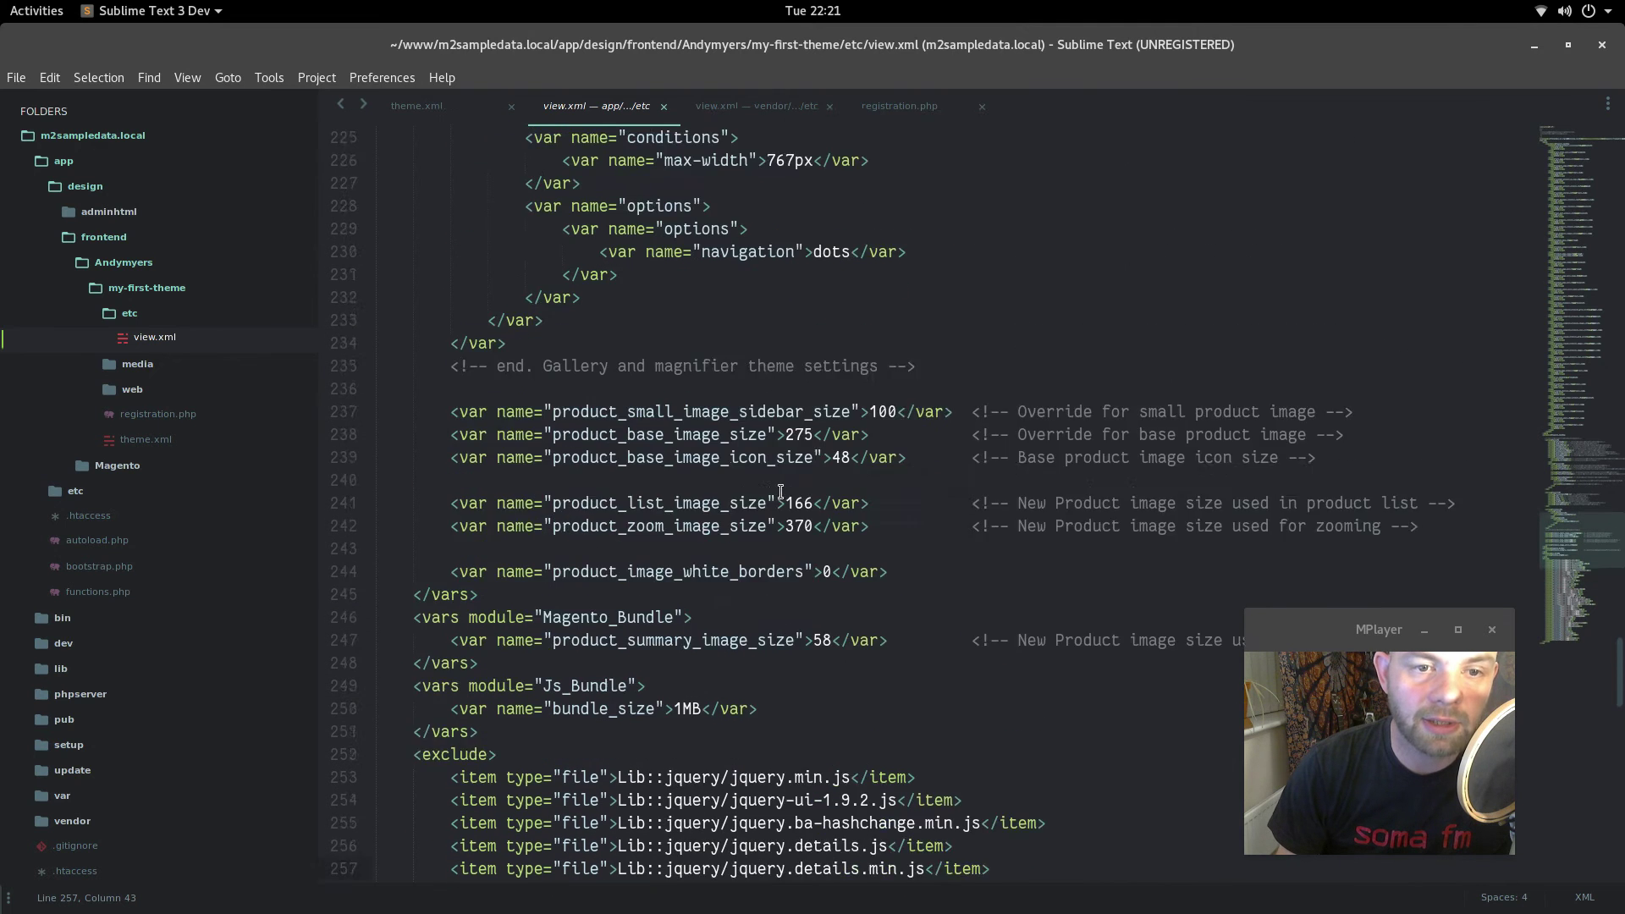
pyautogui.scroll(4, 782, 493)
pyautogui.click(1536, 57)
pyautogui.click(772, 457)
pyautogui.scroll(-5, 772, 457)
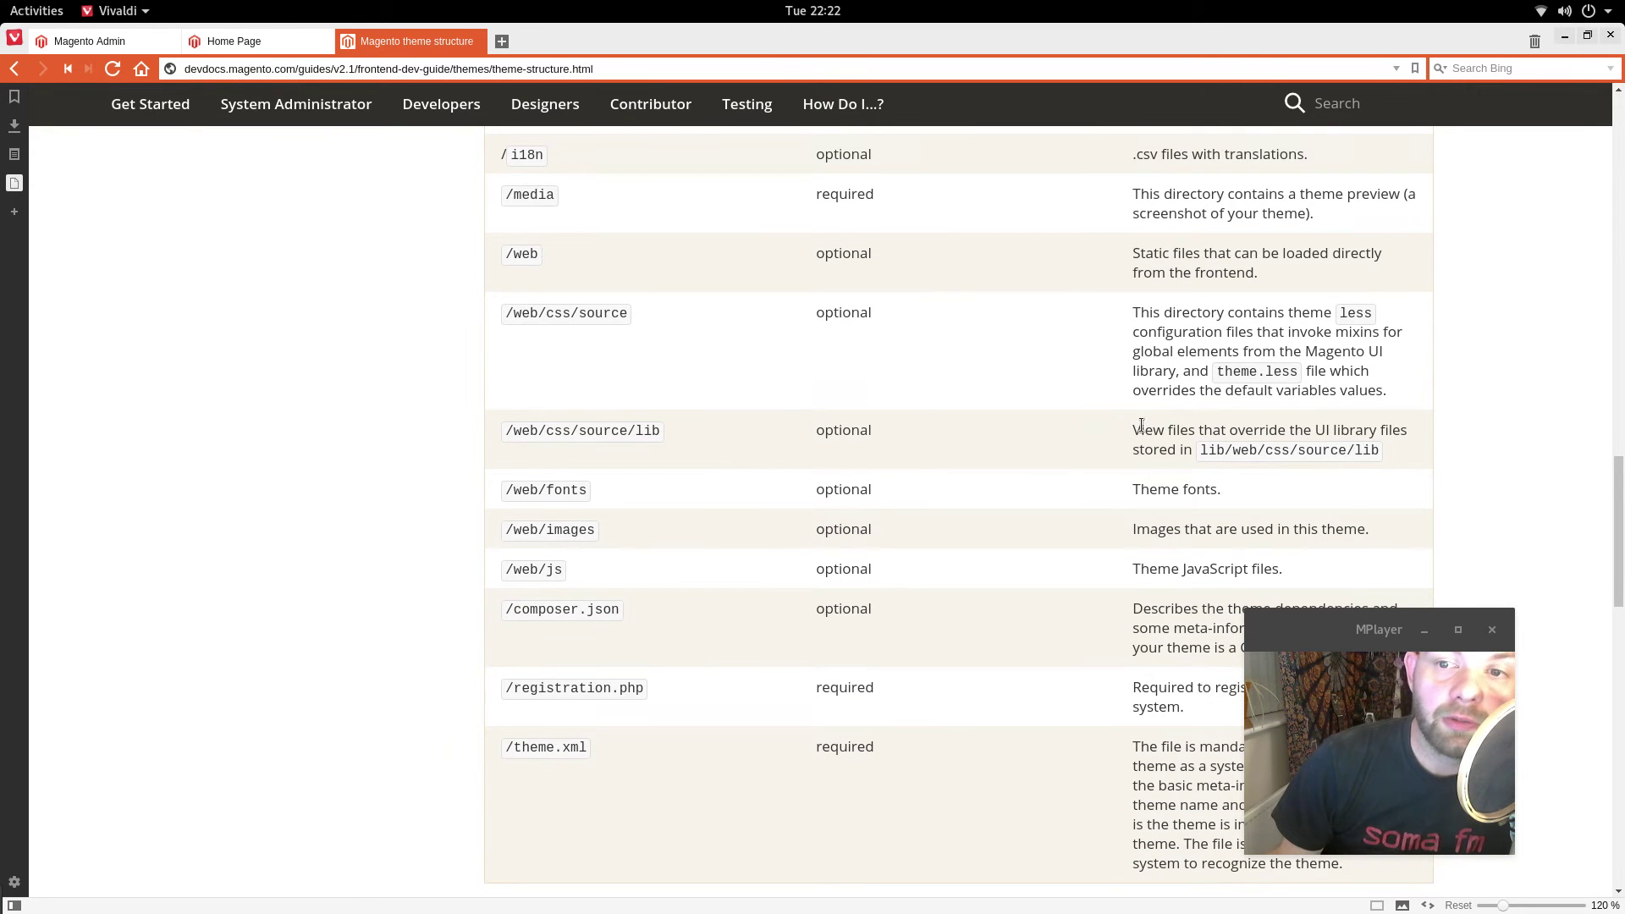
# Review the i18n and /media rows of the DevDocs directory table.
pyautogui.scroll(3, 955, 403)
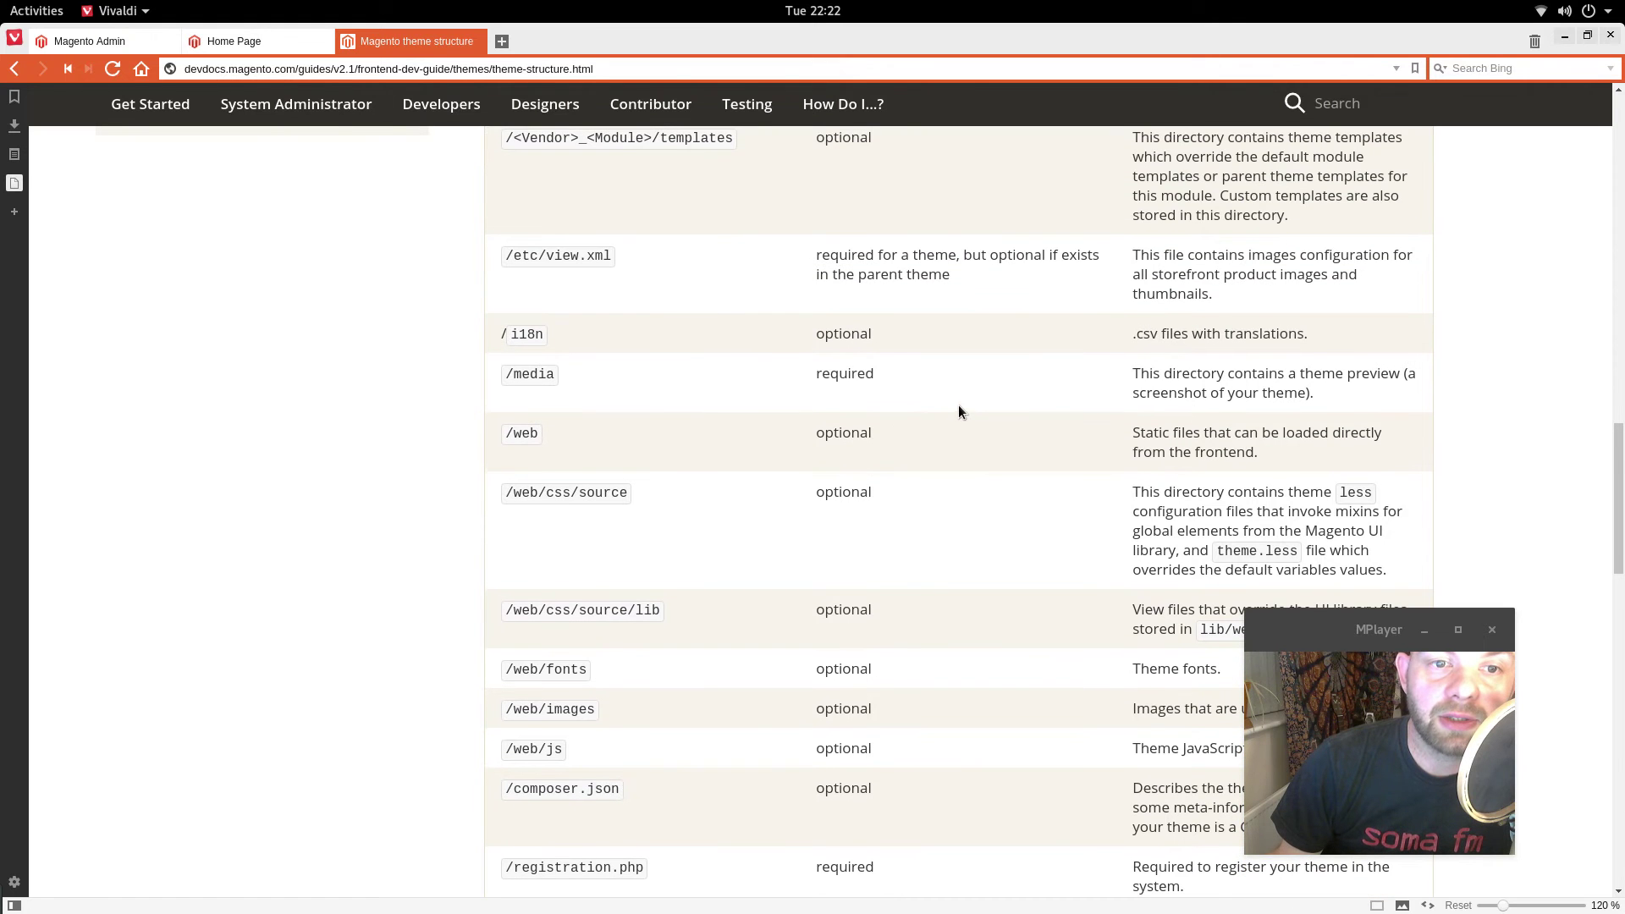
pyautogui.scroll(1, 594, 390)
pyautogui.moveTo(504, 386); pyautogui.dragTo(574, 378)
pyautogui.click(653, 395)
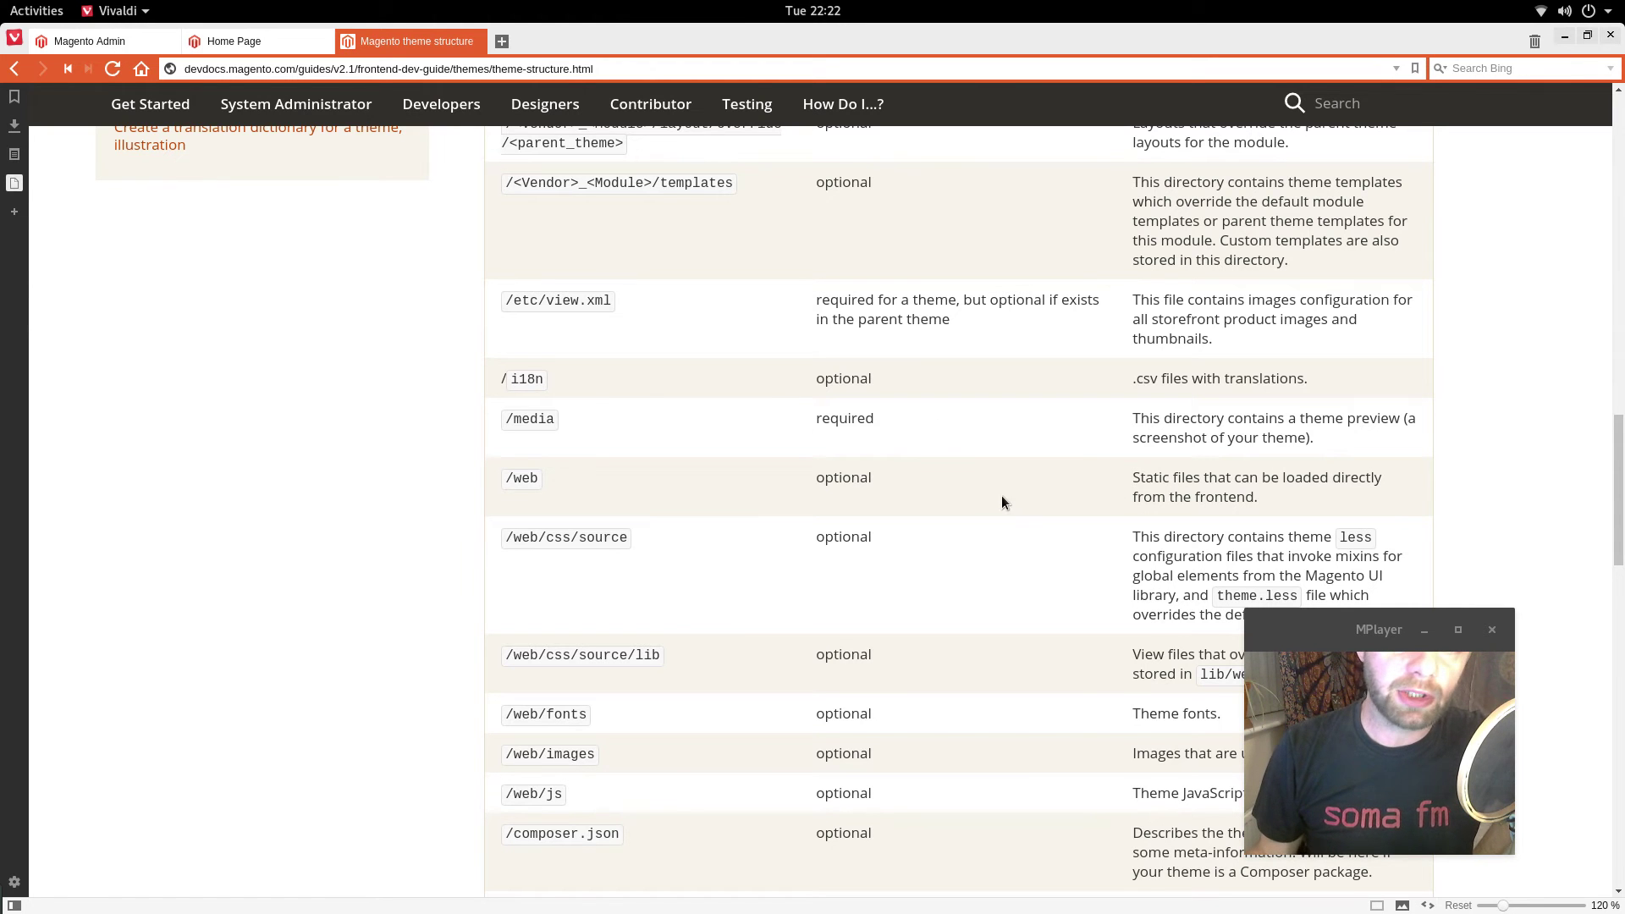
pyautogui.scroll(-1, 967, 495)
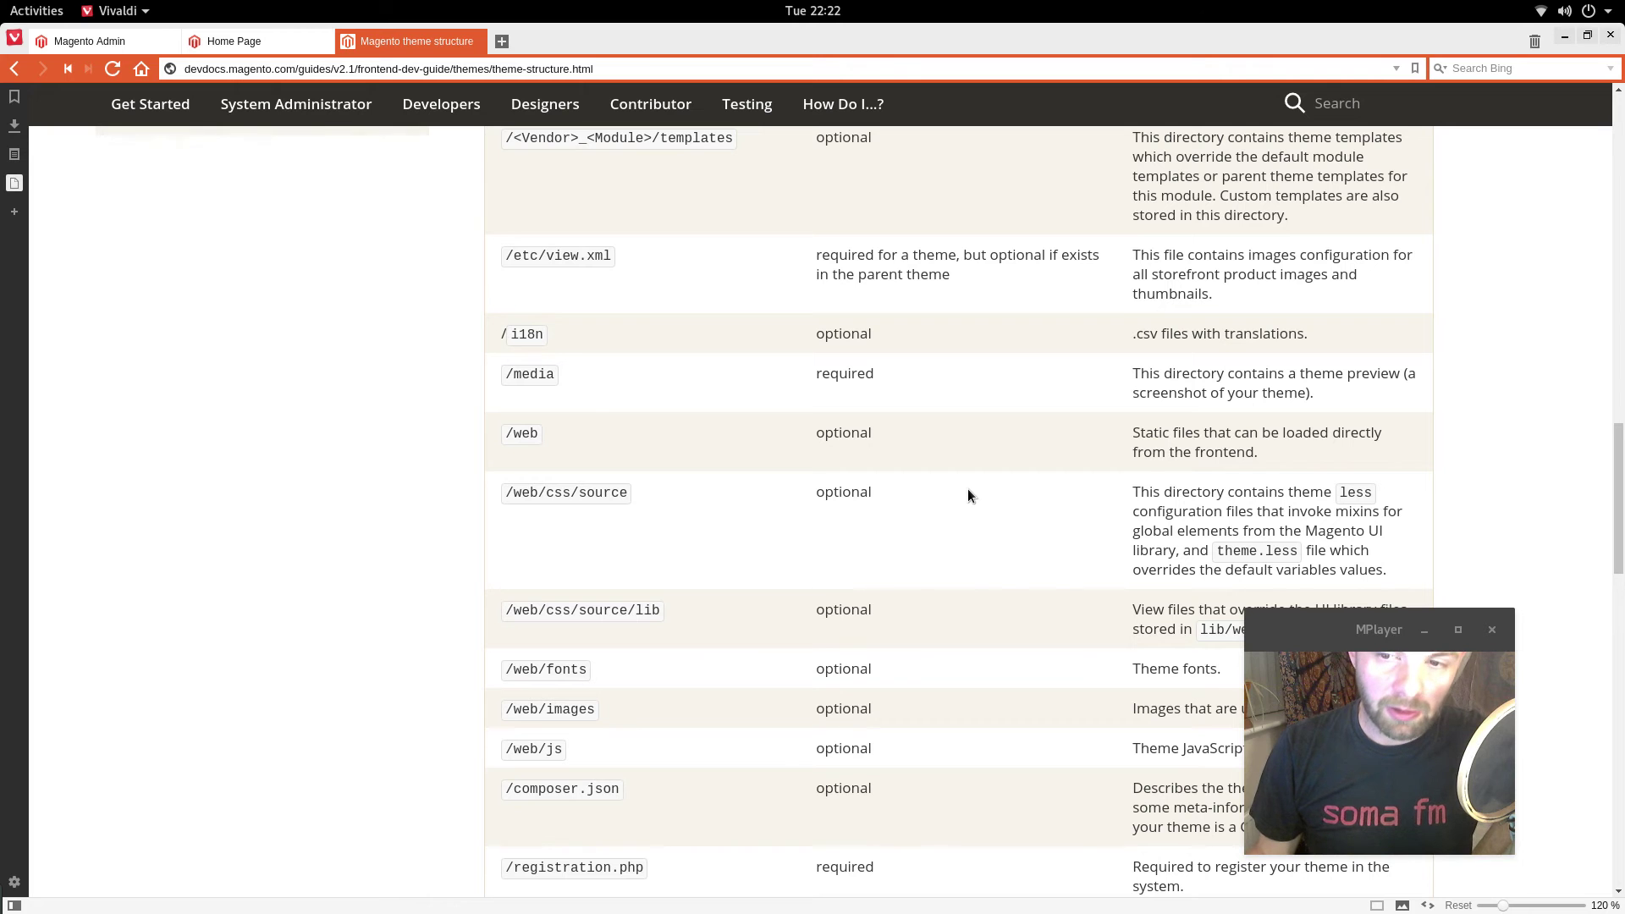
pyautogui.doubleClick(535, 374)
pyautogui.click(593, 430)
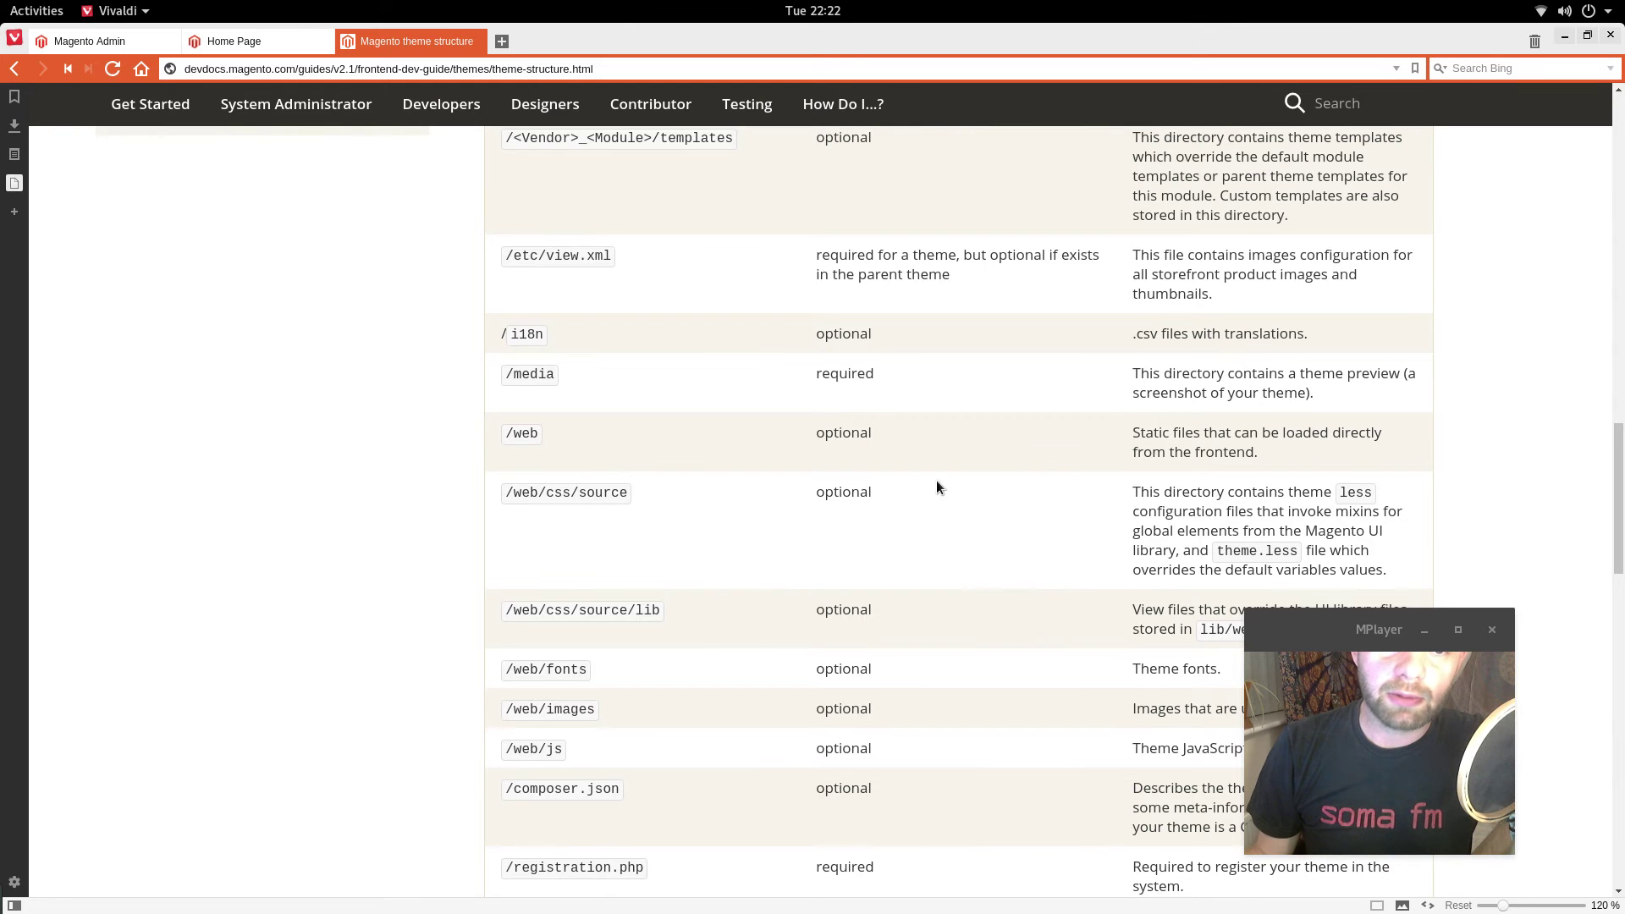
# Read the /web/css/source/lib and /web/js rows, continuing down to the Theme files heading.
pyautogui.scroll(-1, 855, 472)
pyautogui.scroll(-3, 589, 487)
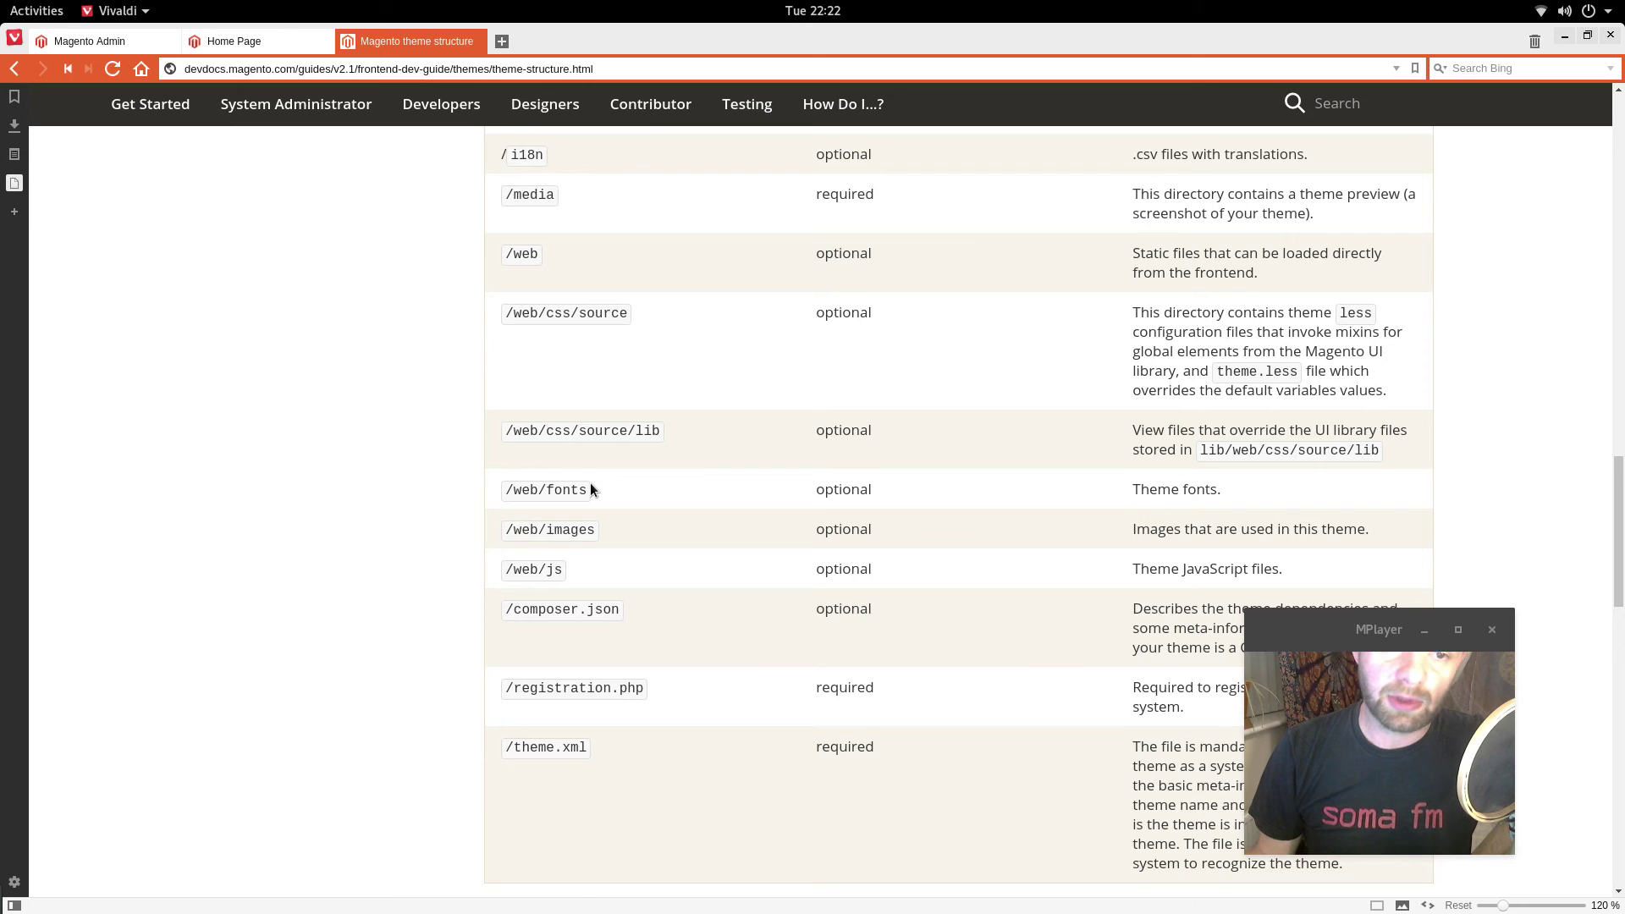
pyautogui.scroll(-1, 591, 490)
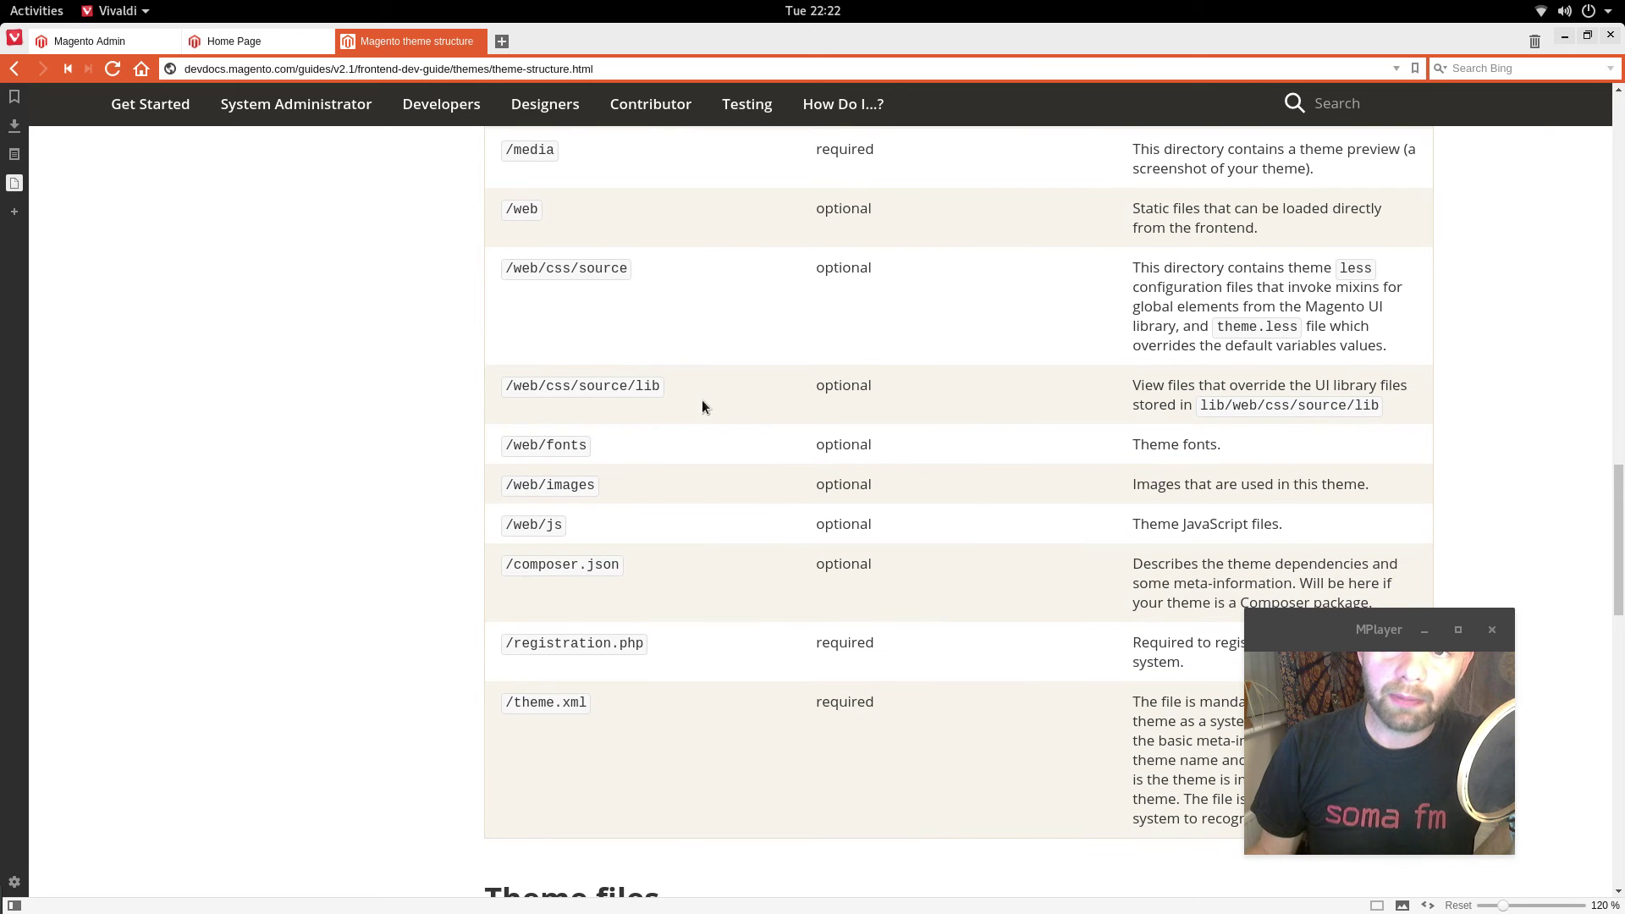
pyautogui.moveTo(601, 387); pyautogui.dragTo(1222, 373)
pyautogui.click(1222, 372)
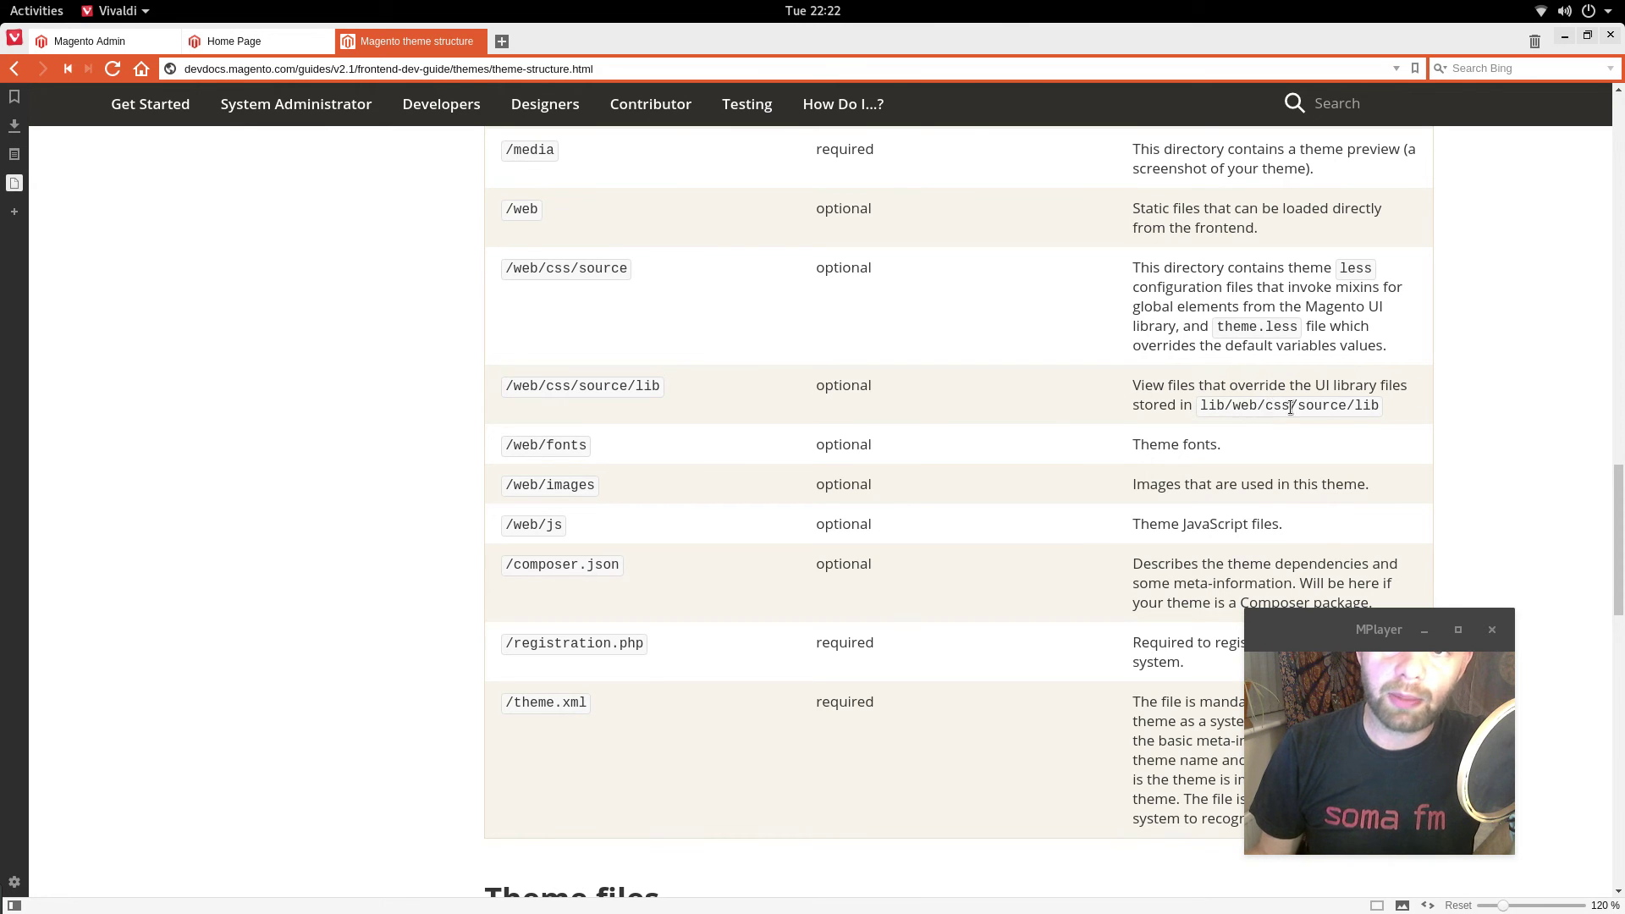
pyautogui.scroll(-3, 992, 406)
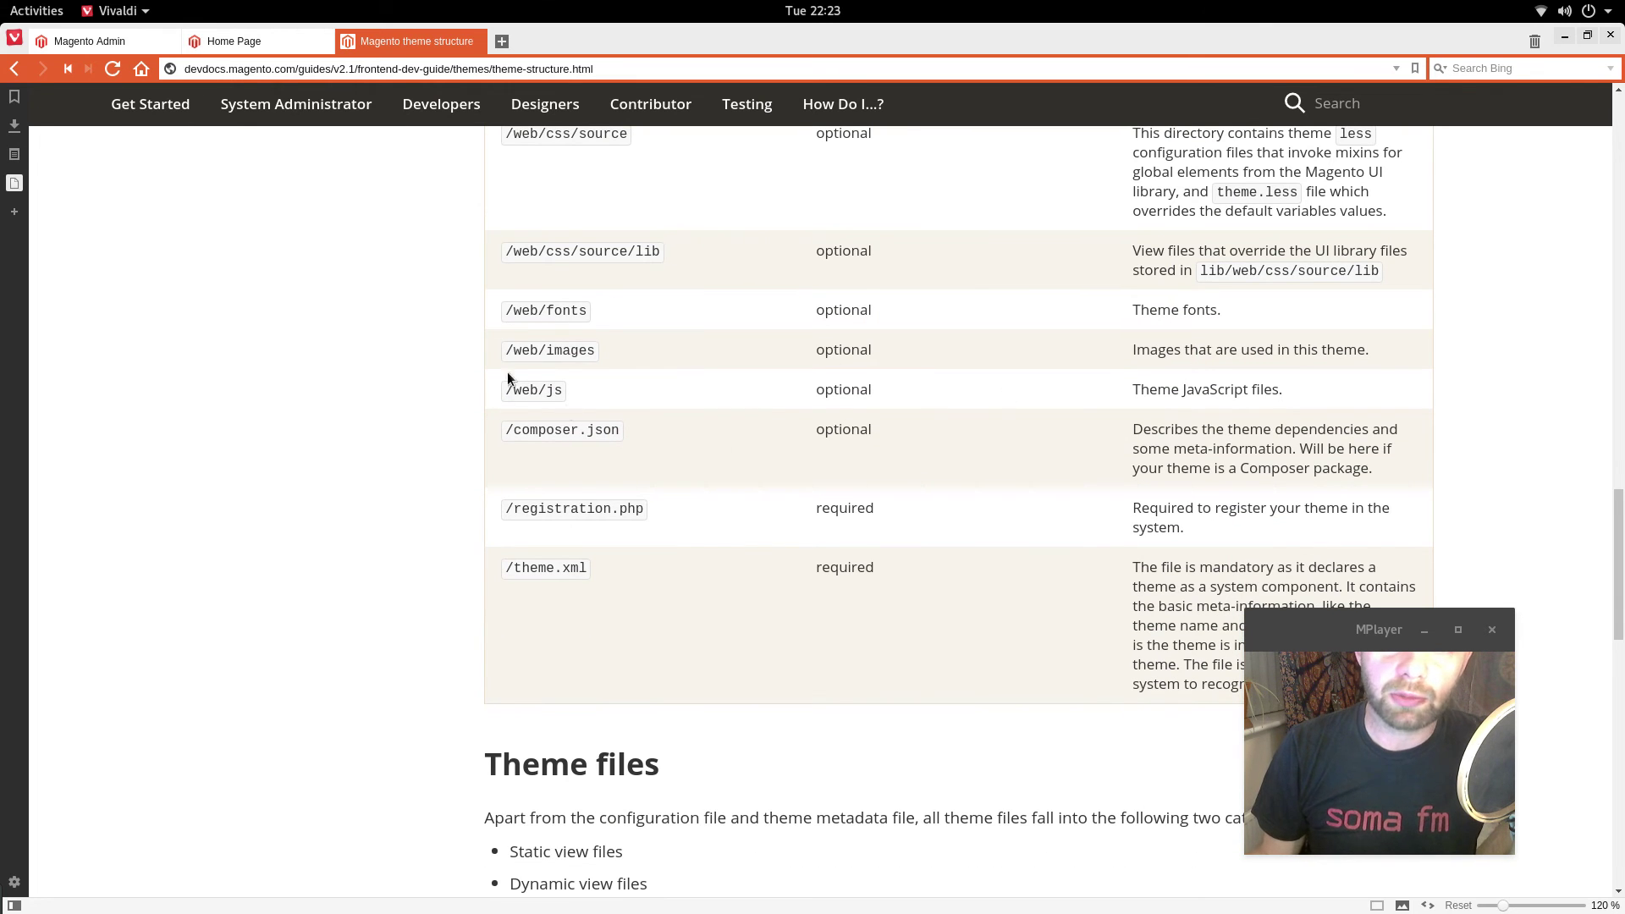
pyautogui.doubleClick(532, 392)
pyautogui.click(627, 423)
pyautogui.scroll(-3, 634, 543)
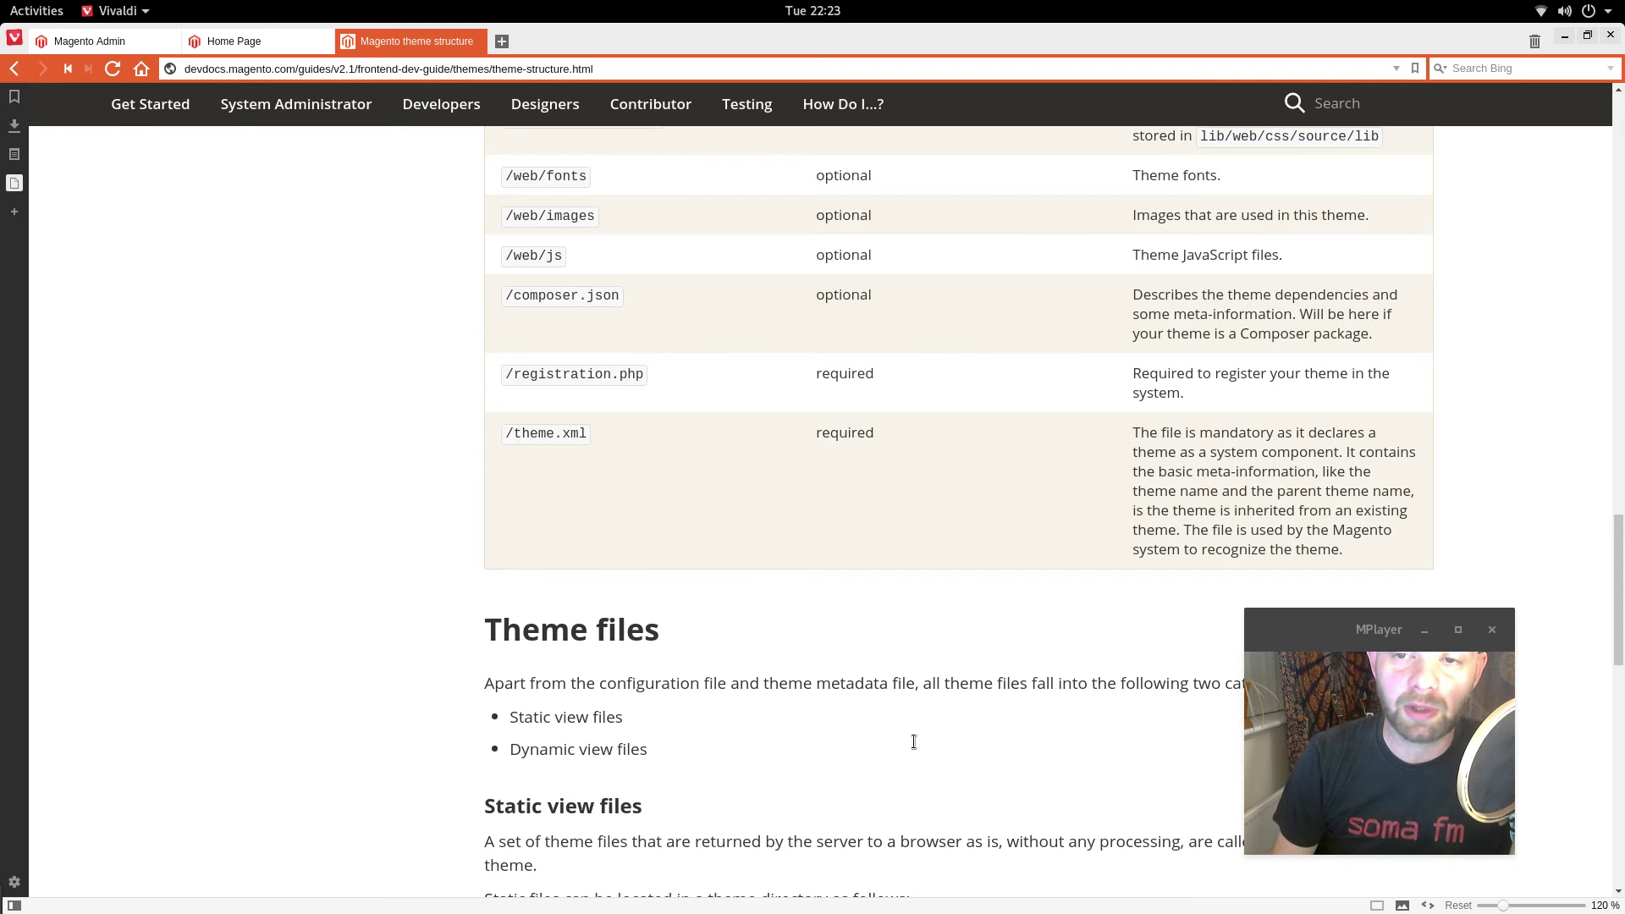
# Open theme.xml in Sublime Text and inspect the media/preview.jpg preview image path on line 5.
pyautogui.click(909, 883)
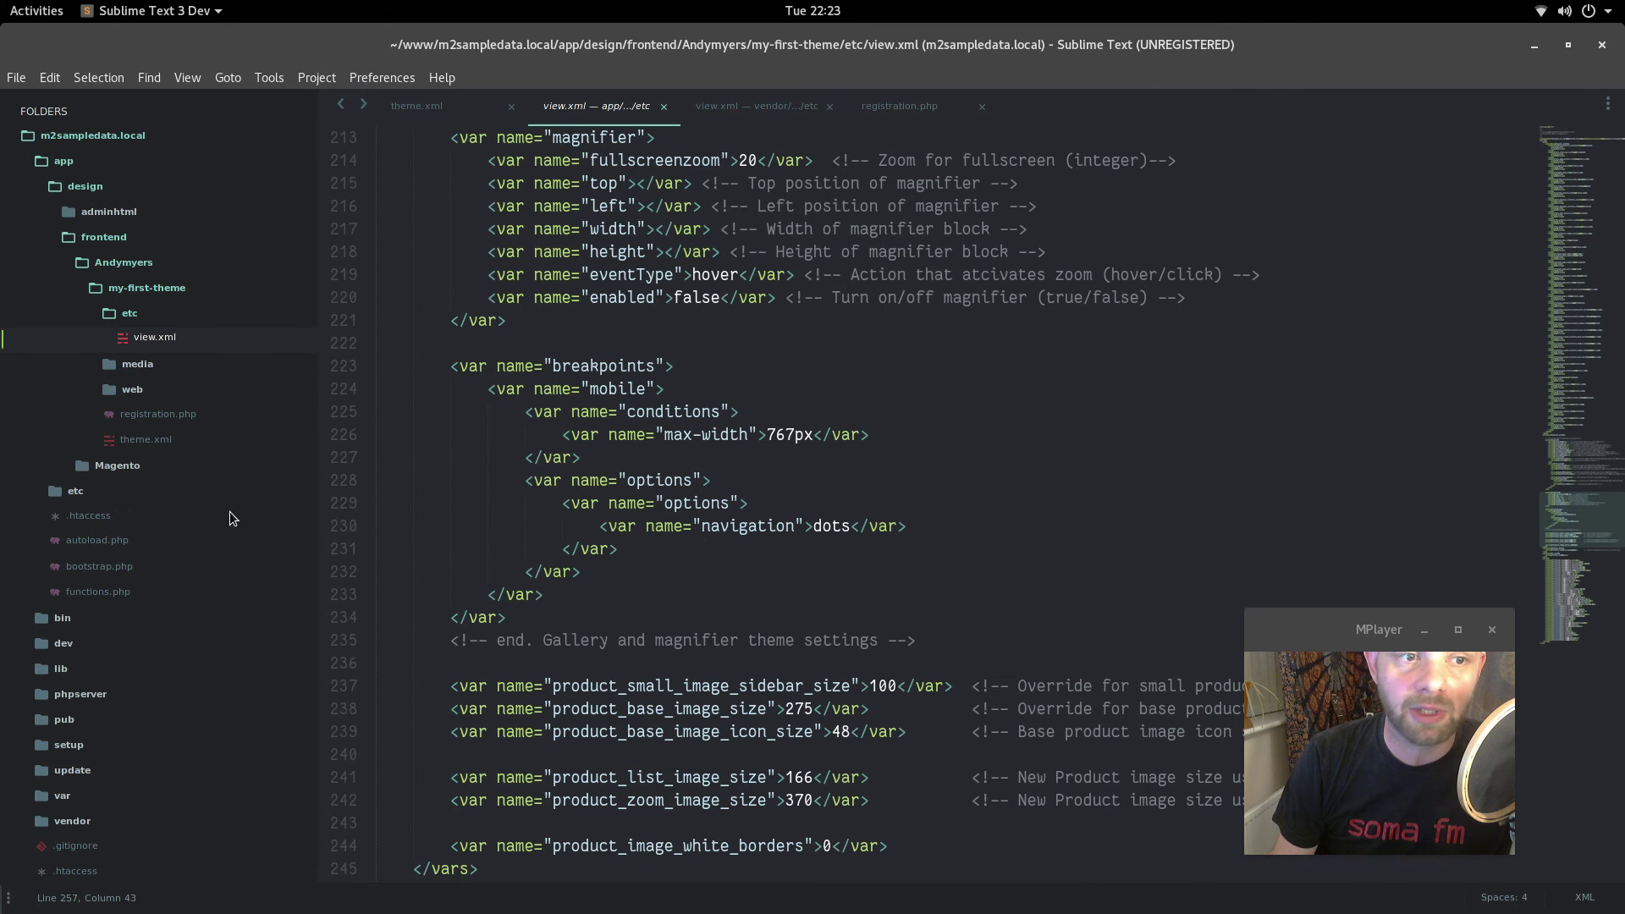
pyautogui.click(140, 440)
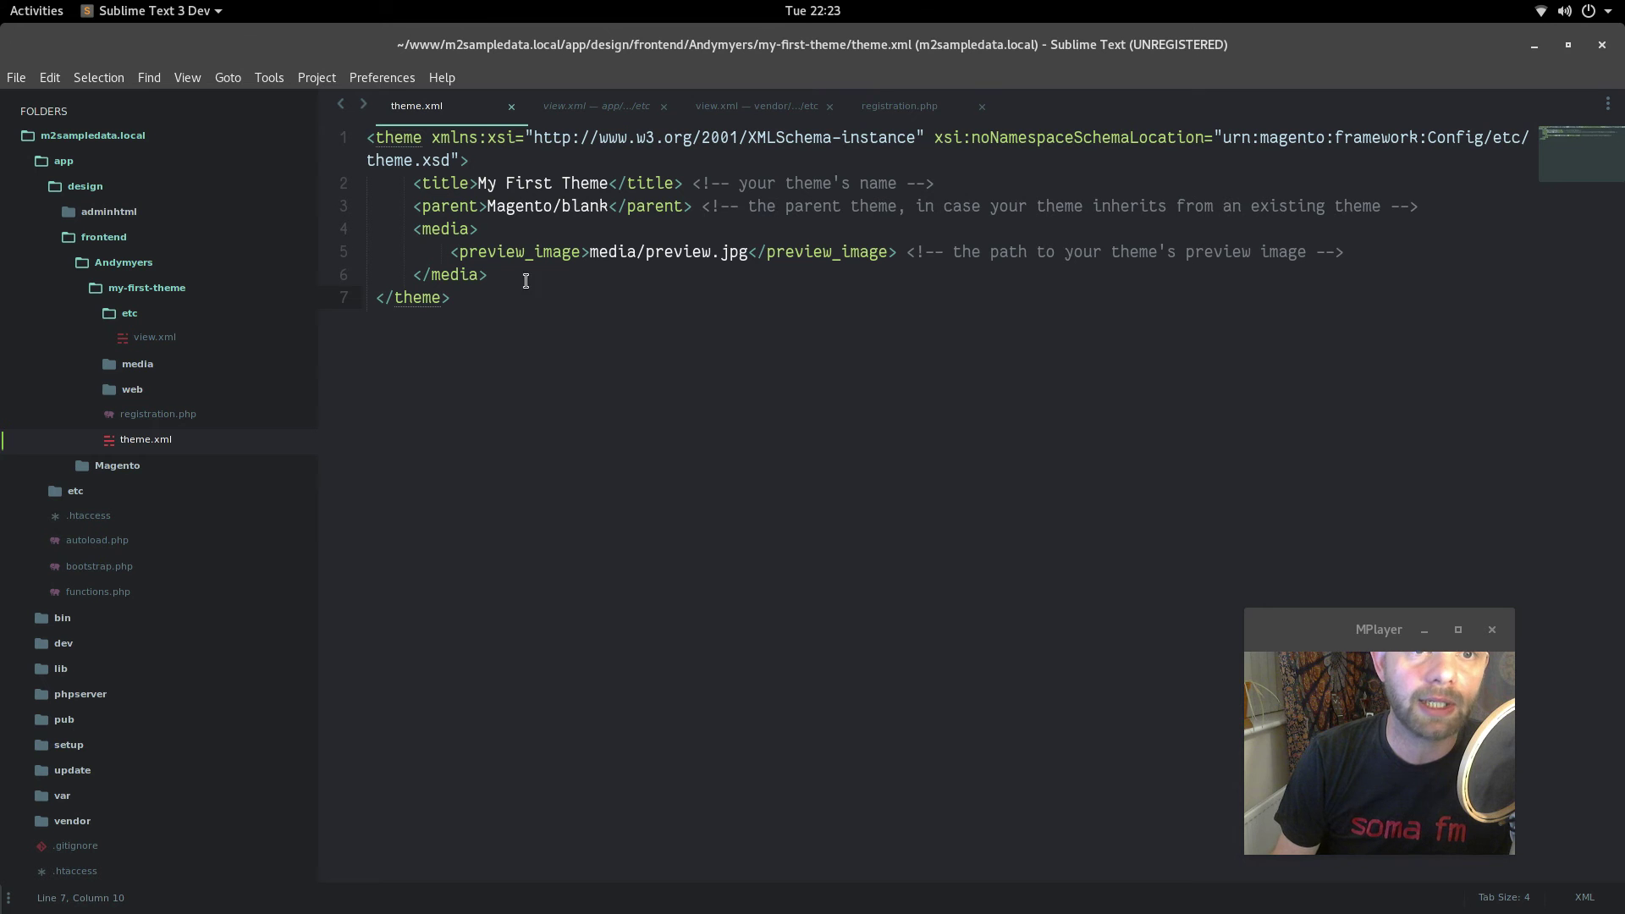
pyautogui.click(524, 251)
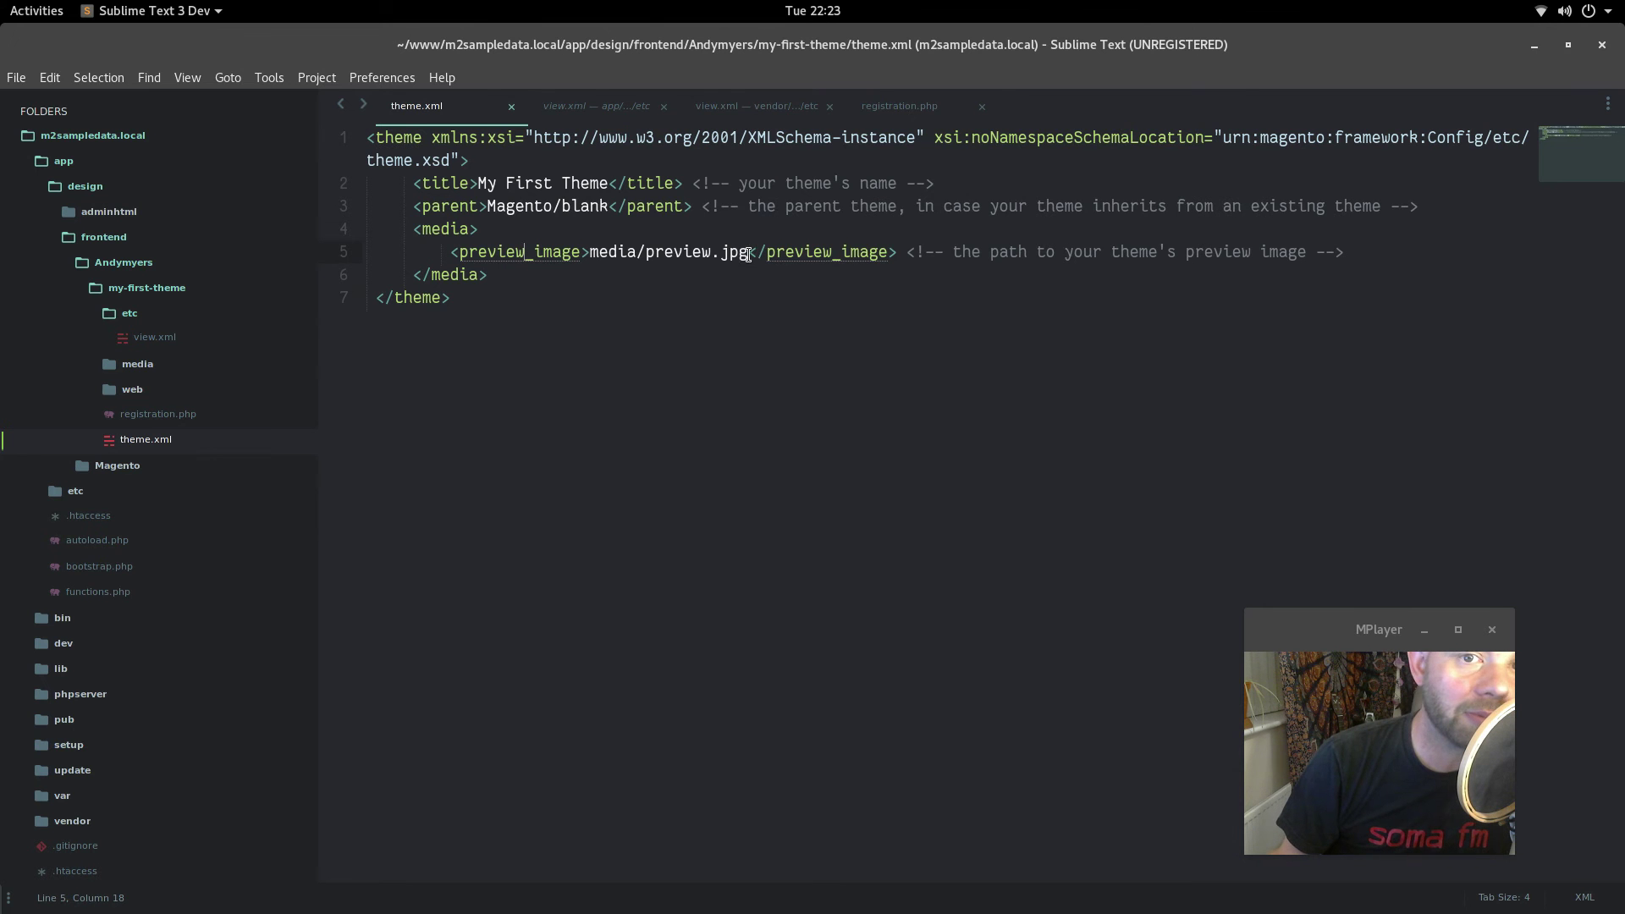
pyautogui.moveTo(748, 252); pyautogui.dragTo(591, 255)
pyautogui.click(620, 315)
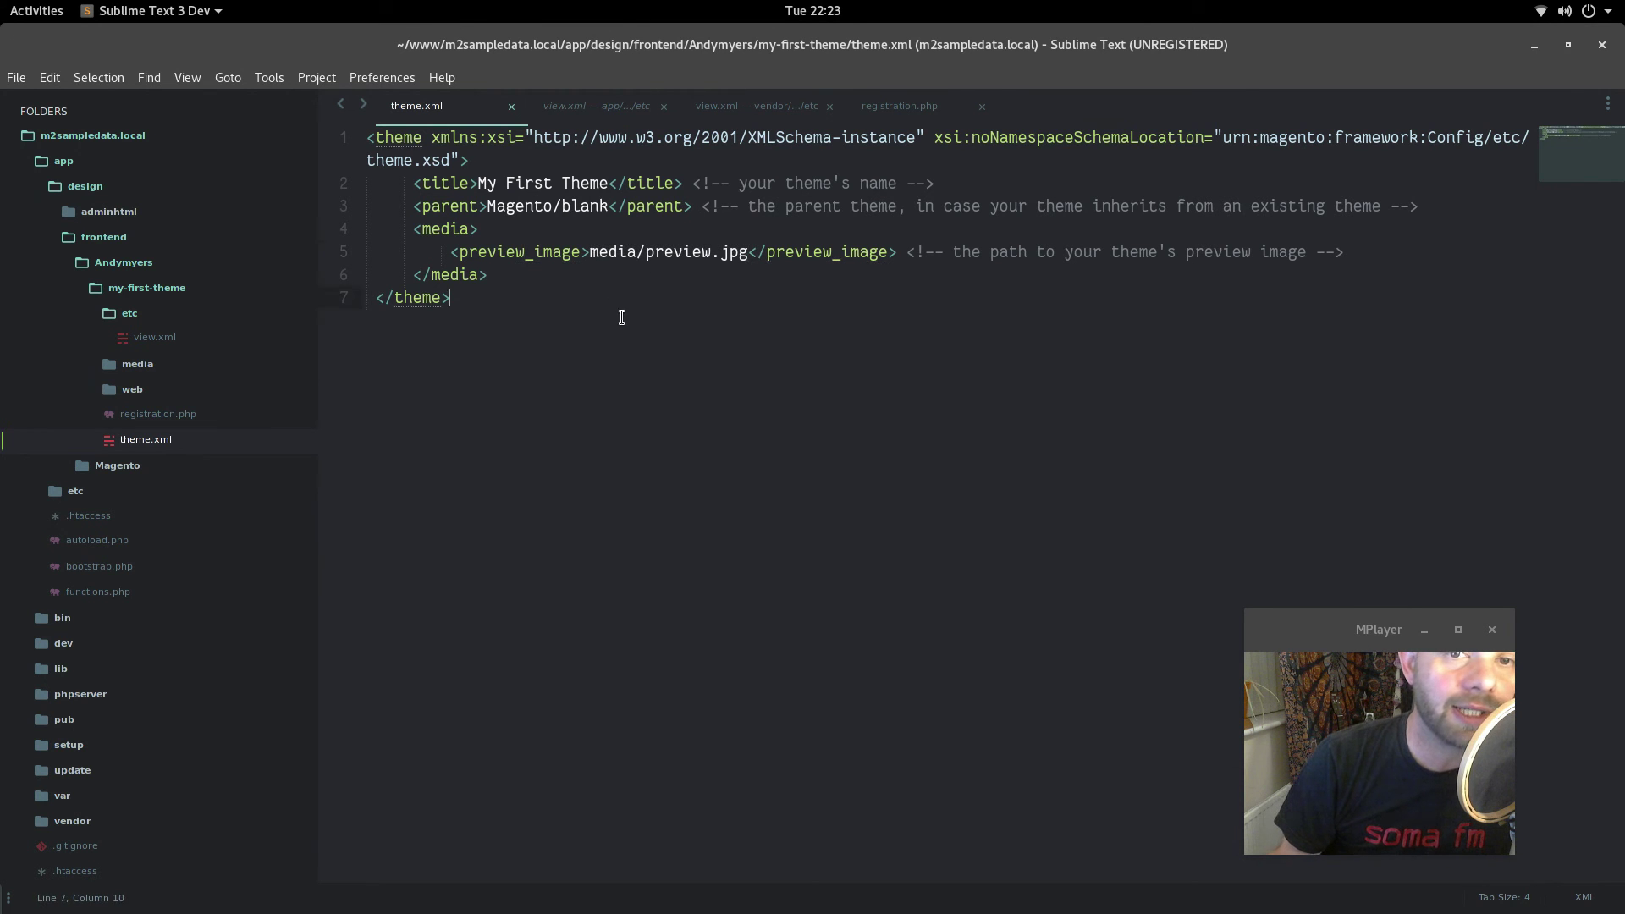
pyautogui.doubleClick(608, 250)
pyautogui.click(691, 246)
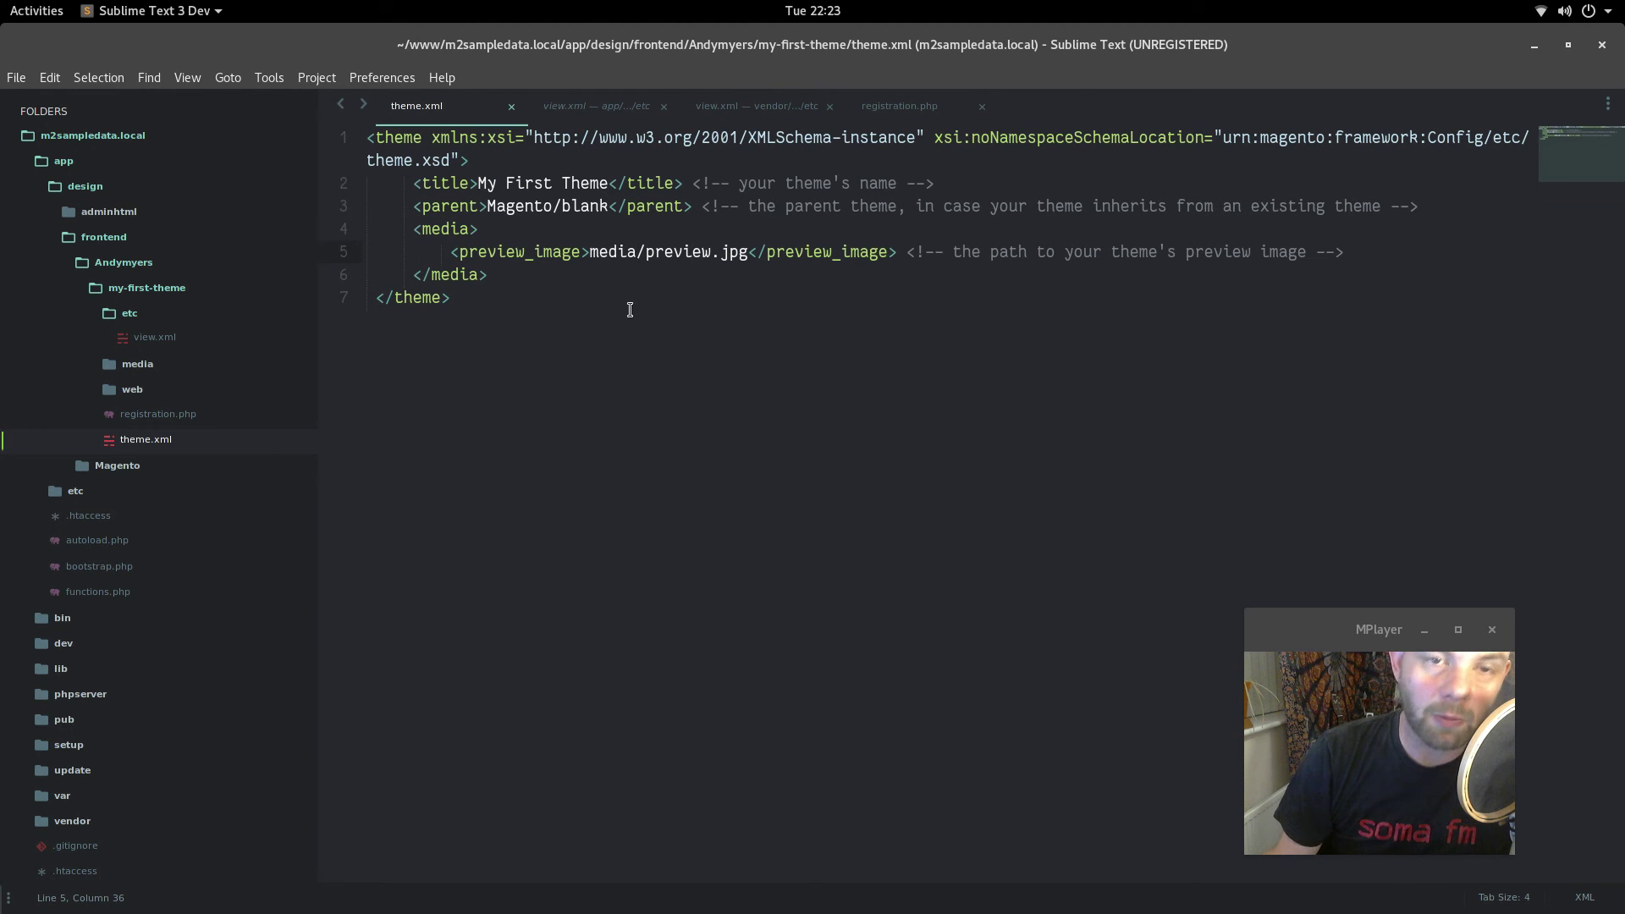
pyautogui.moveTo(947, 912)
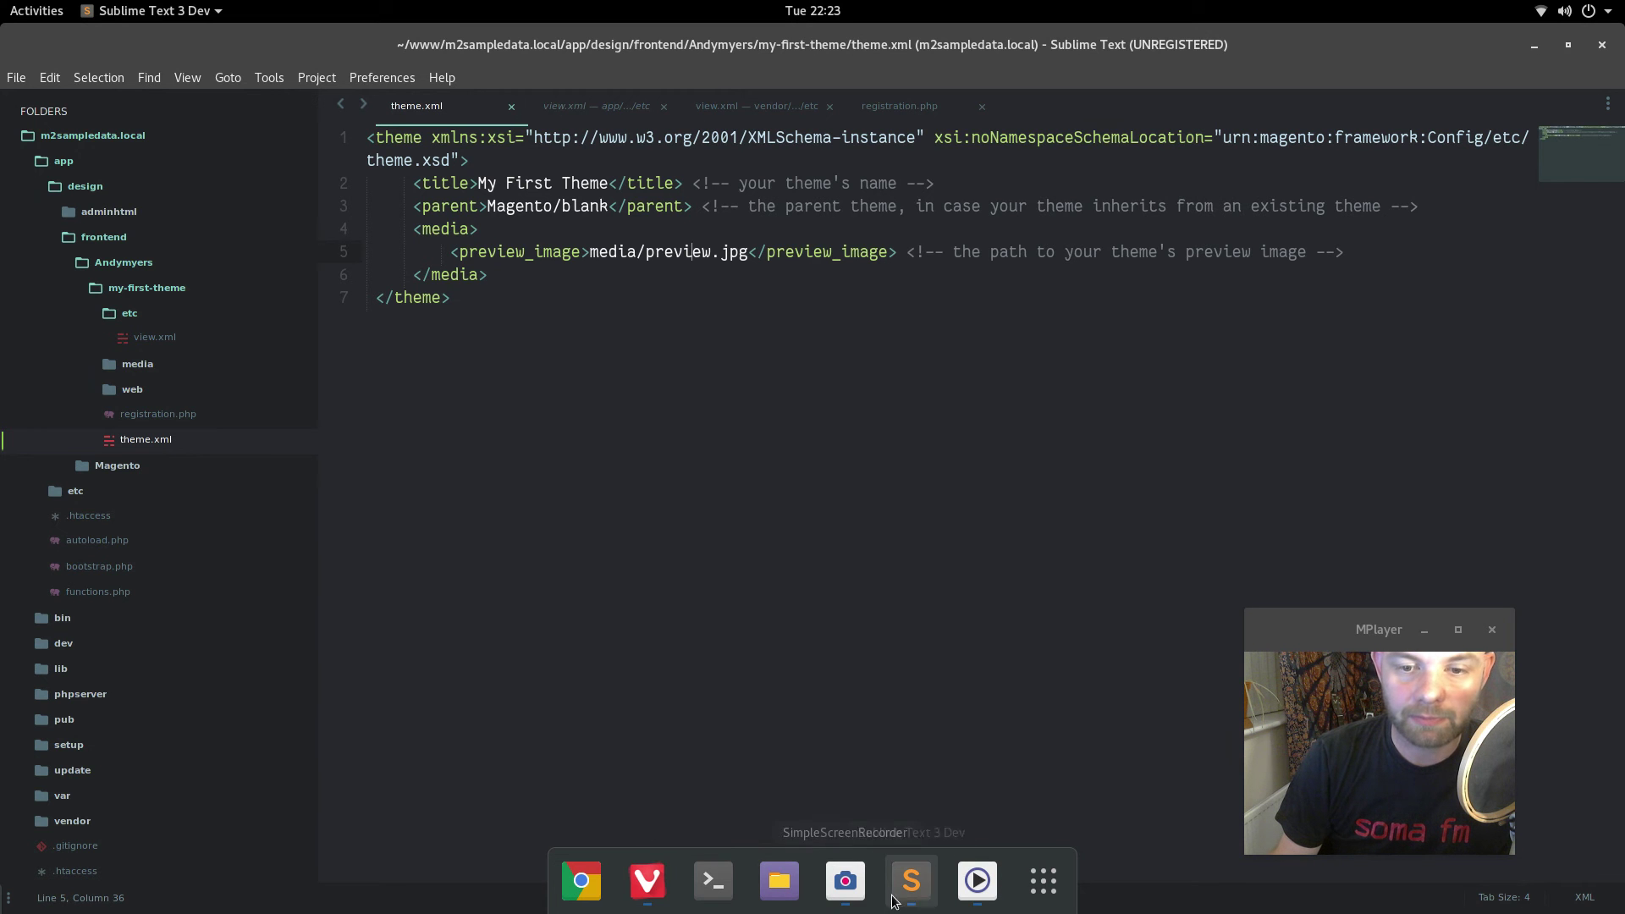
# Return to Vivaldi and read through the Static view files and Dynamic view files sections.
pyautogui.click(648, 881)
pyautogui.scroll(-5, 761, 752)
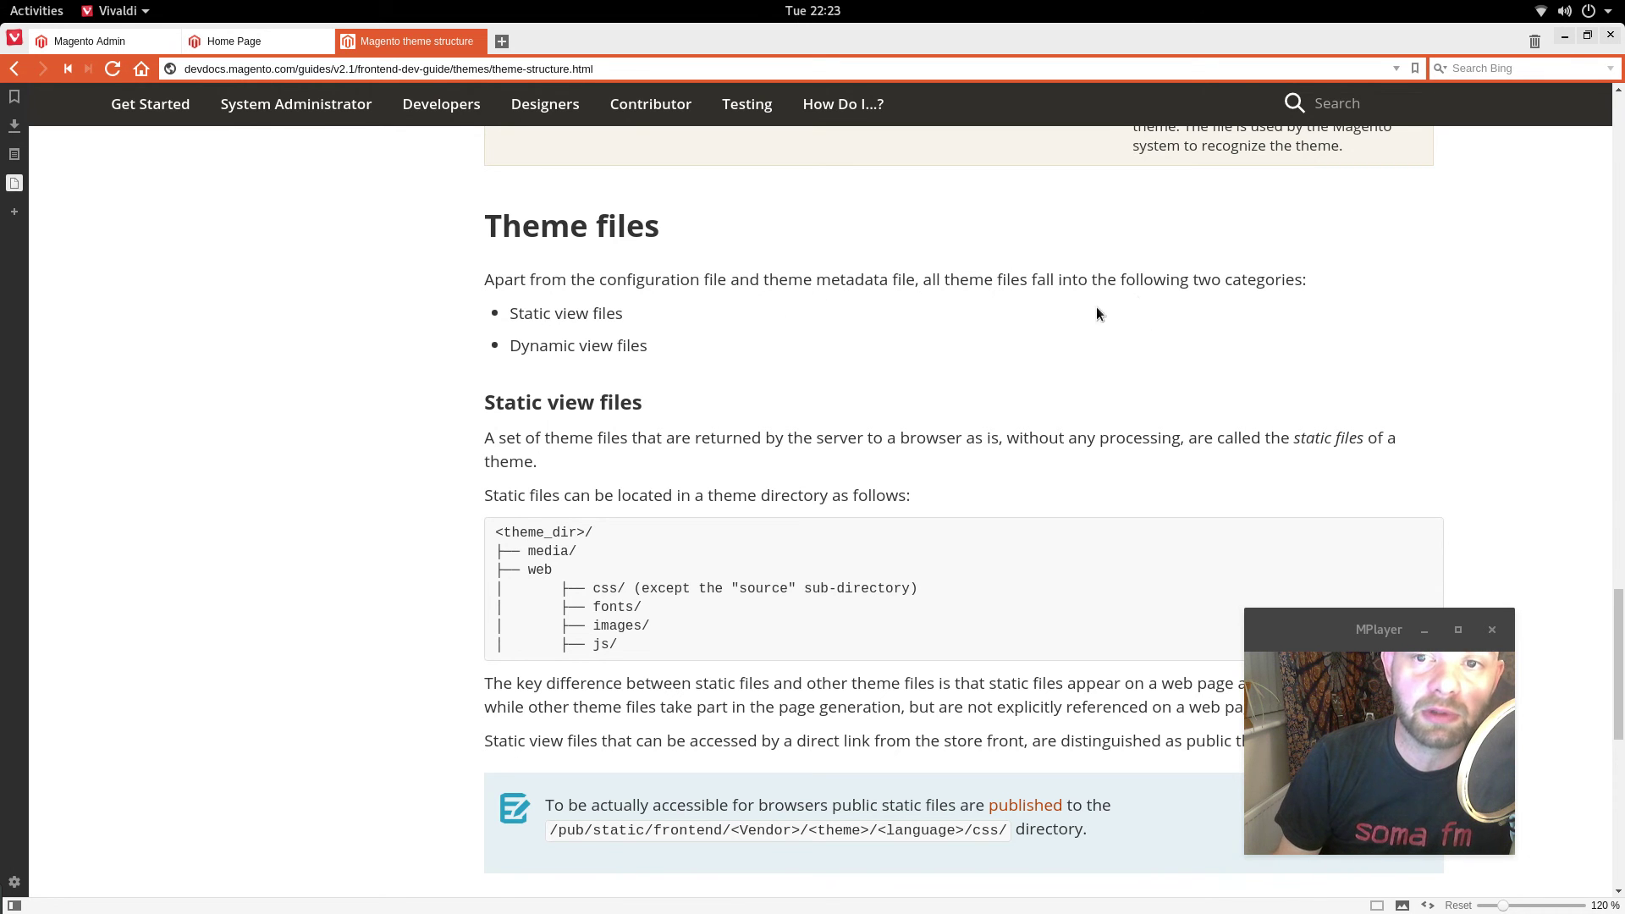
pyautogui.scroll(-1, 1274, 301)
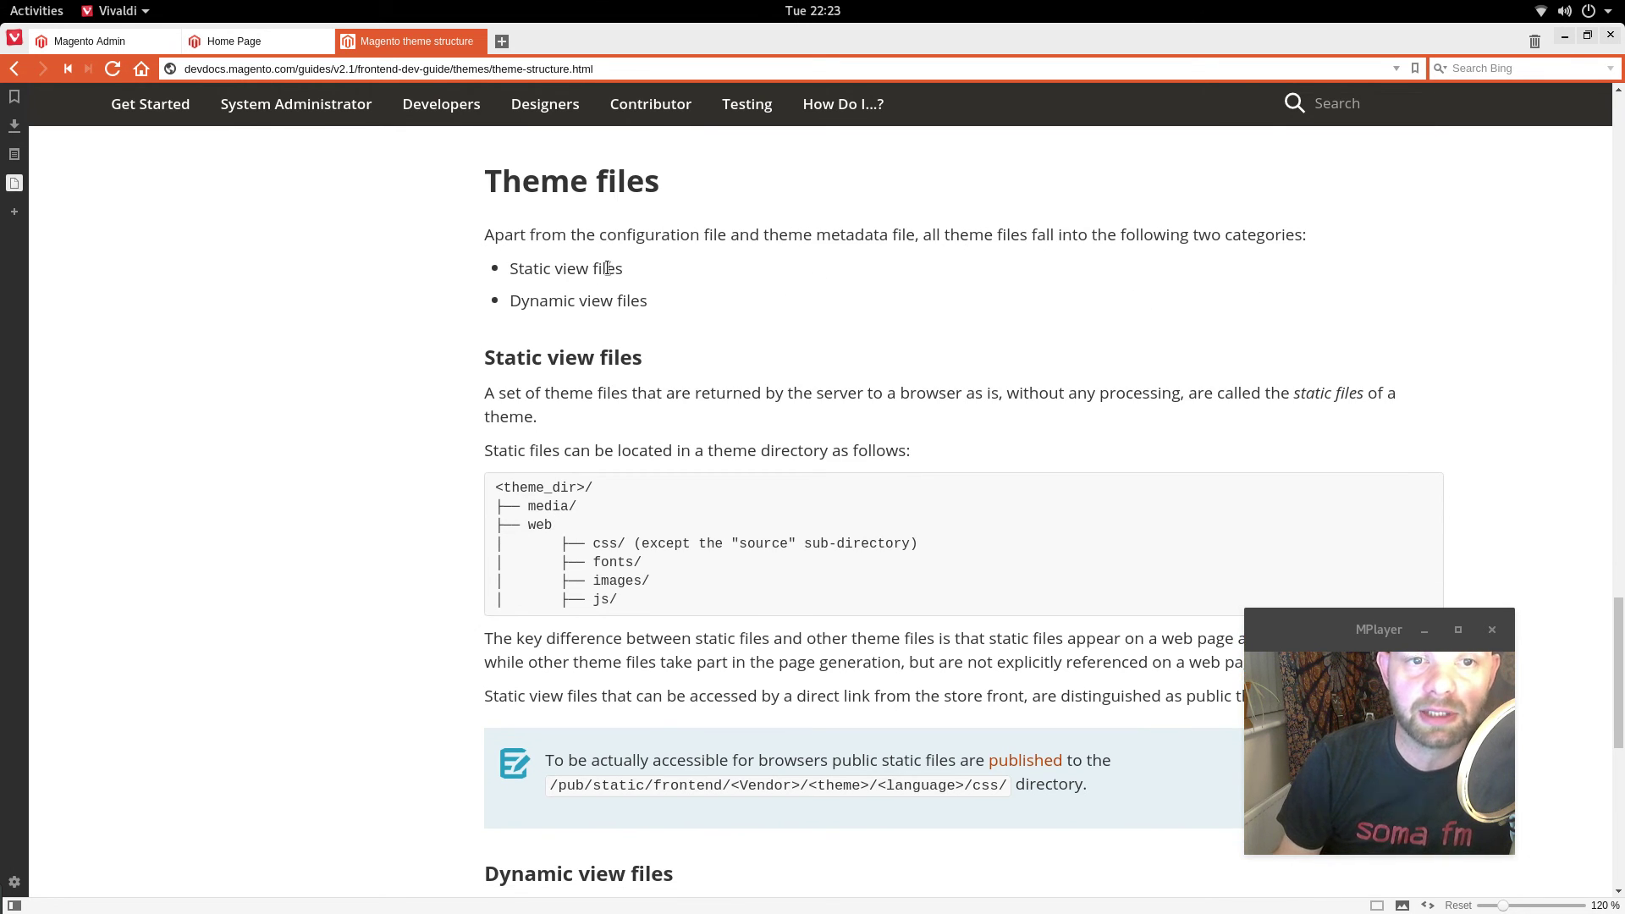
pyautogui.scroll(-1, 785, 376)
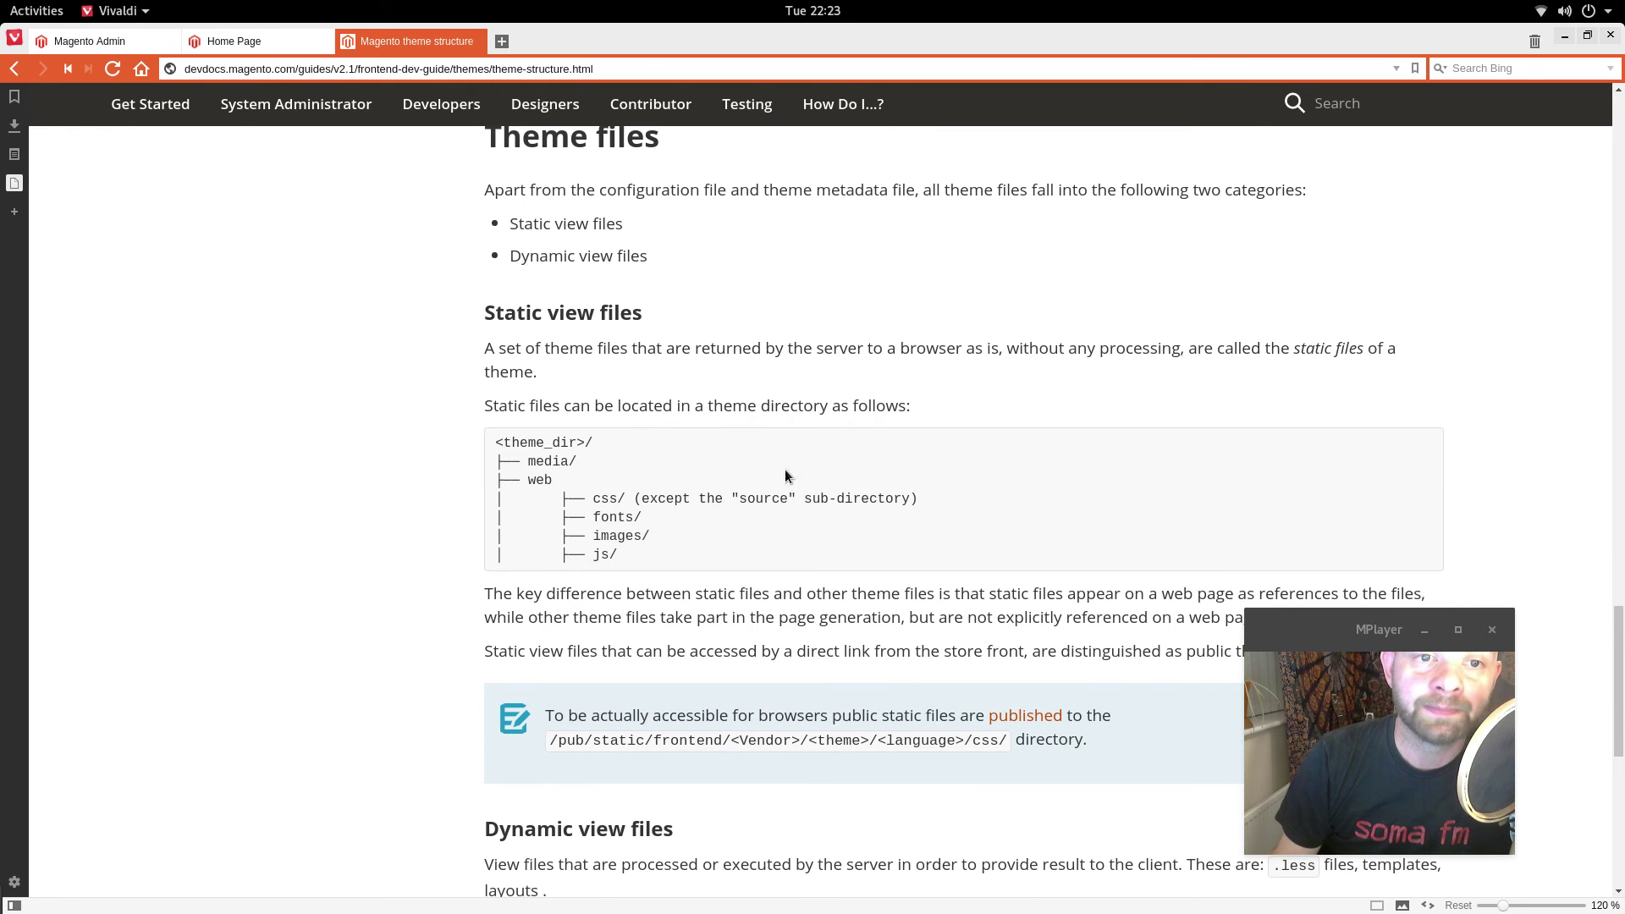
pyautogui.scroll(-1, 650, 356)
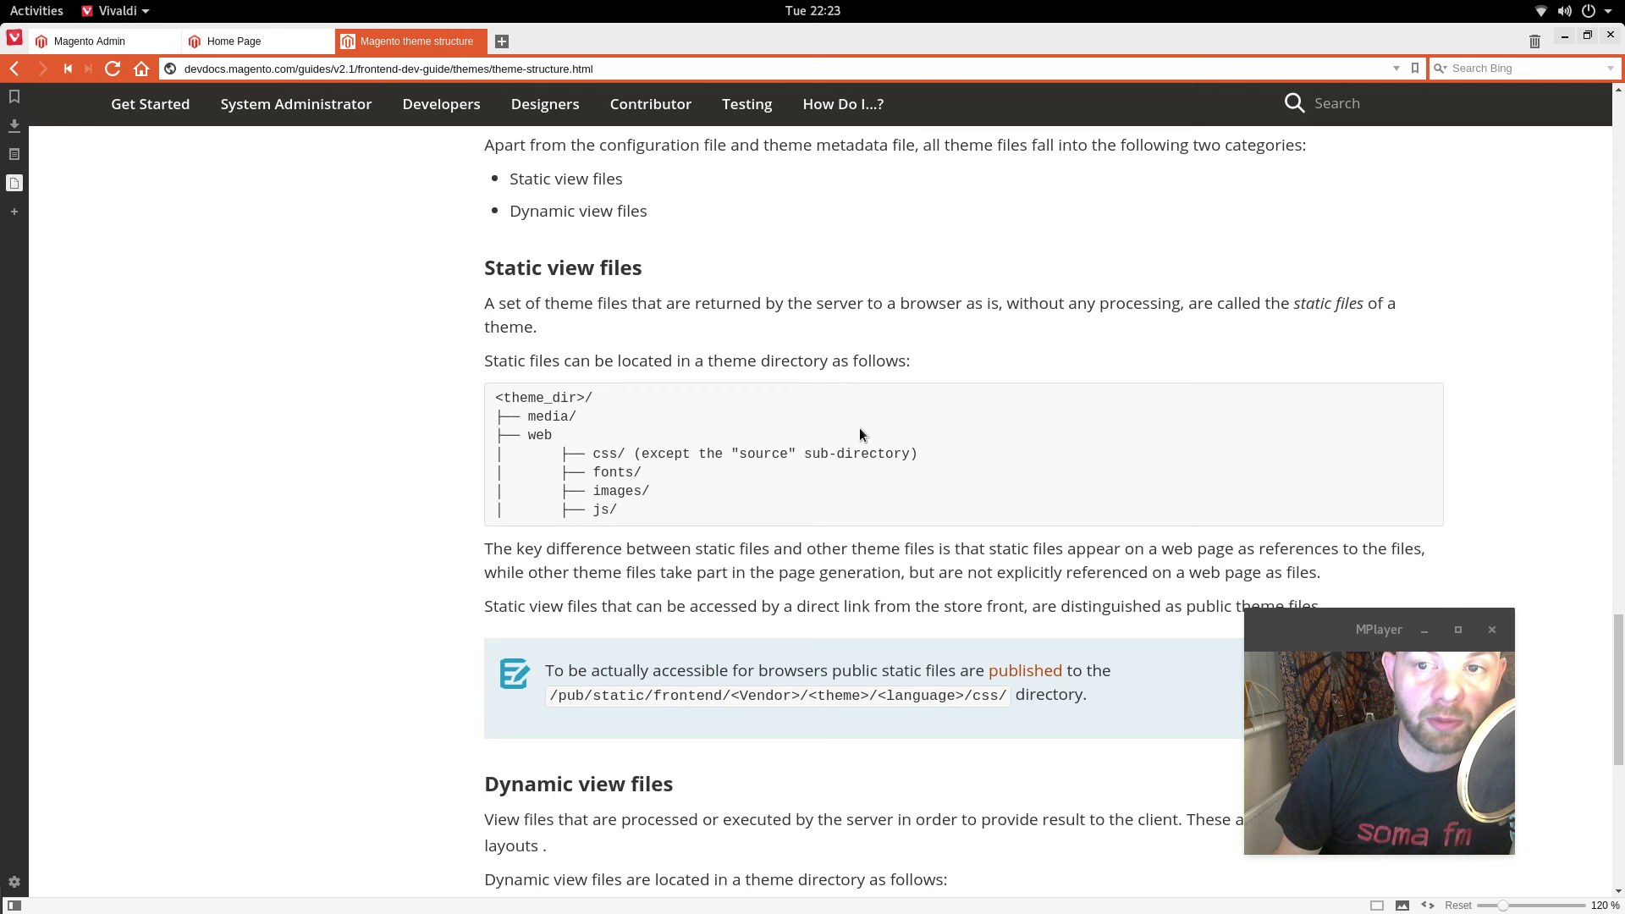
pyautogui.scroll(-2, 880, 425)
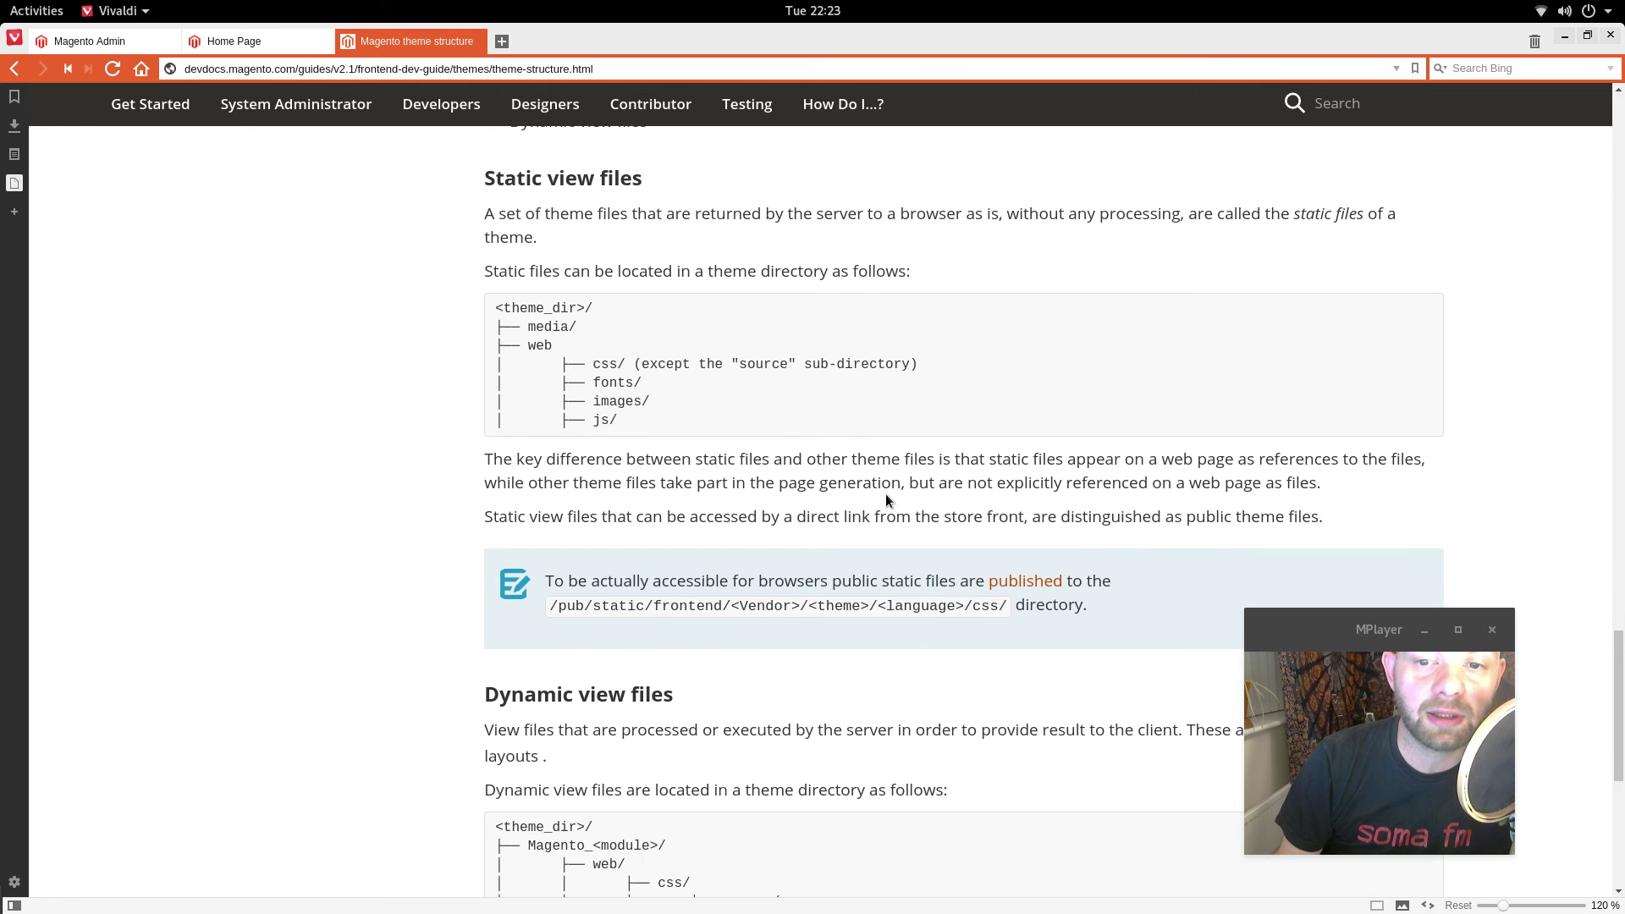
pyautogui.scroll(-4, 1007, 403)
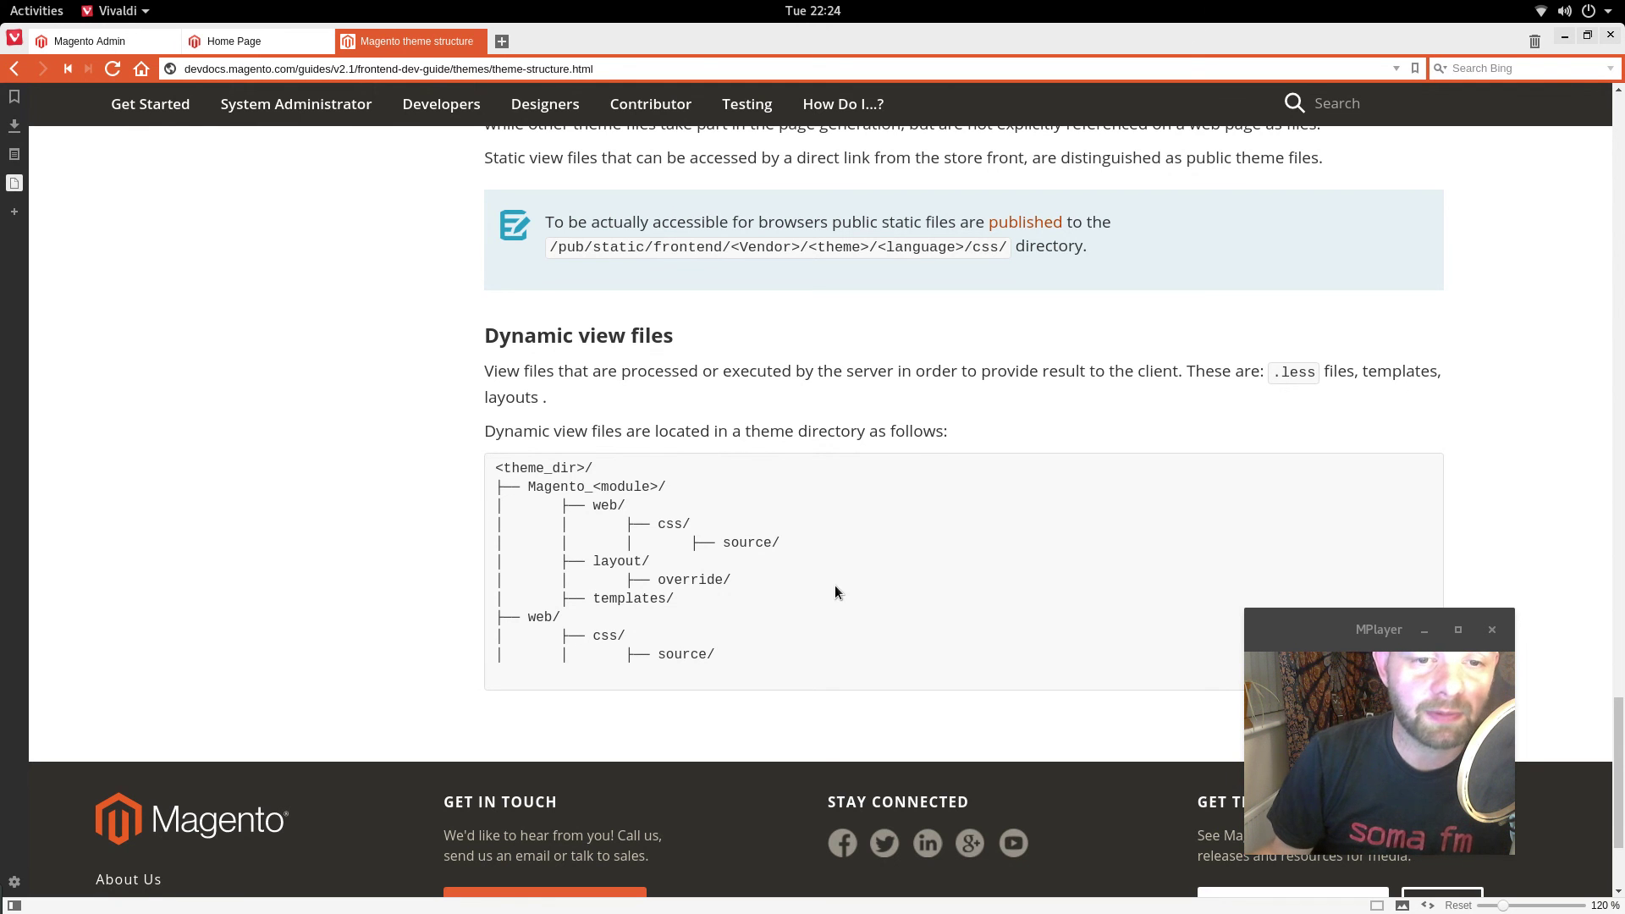
pyautogui.scroll(-1, 927, 523)
pyautogui.scroll(2, 926, 528)
pyautogui.scroll(5, 932, 542)
pyautogui.scroll(-4, 932, 544)
pyautogui.scroll(1, 999, 506)
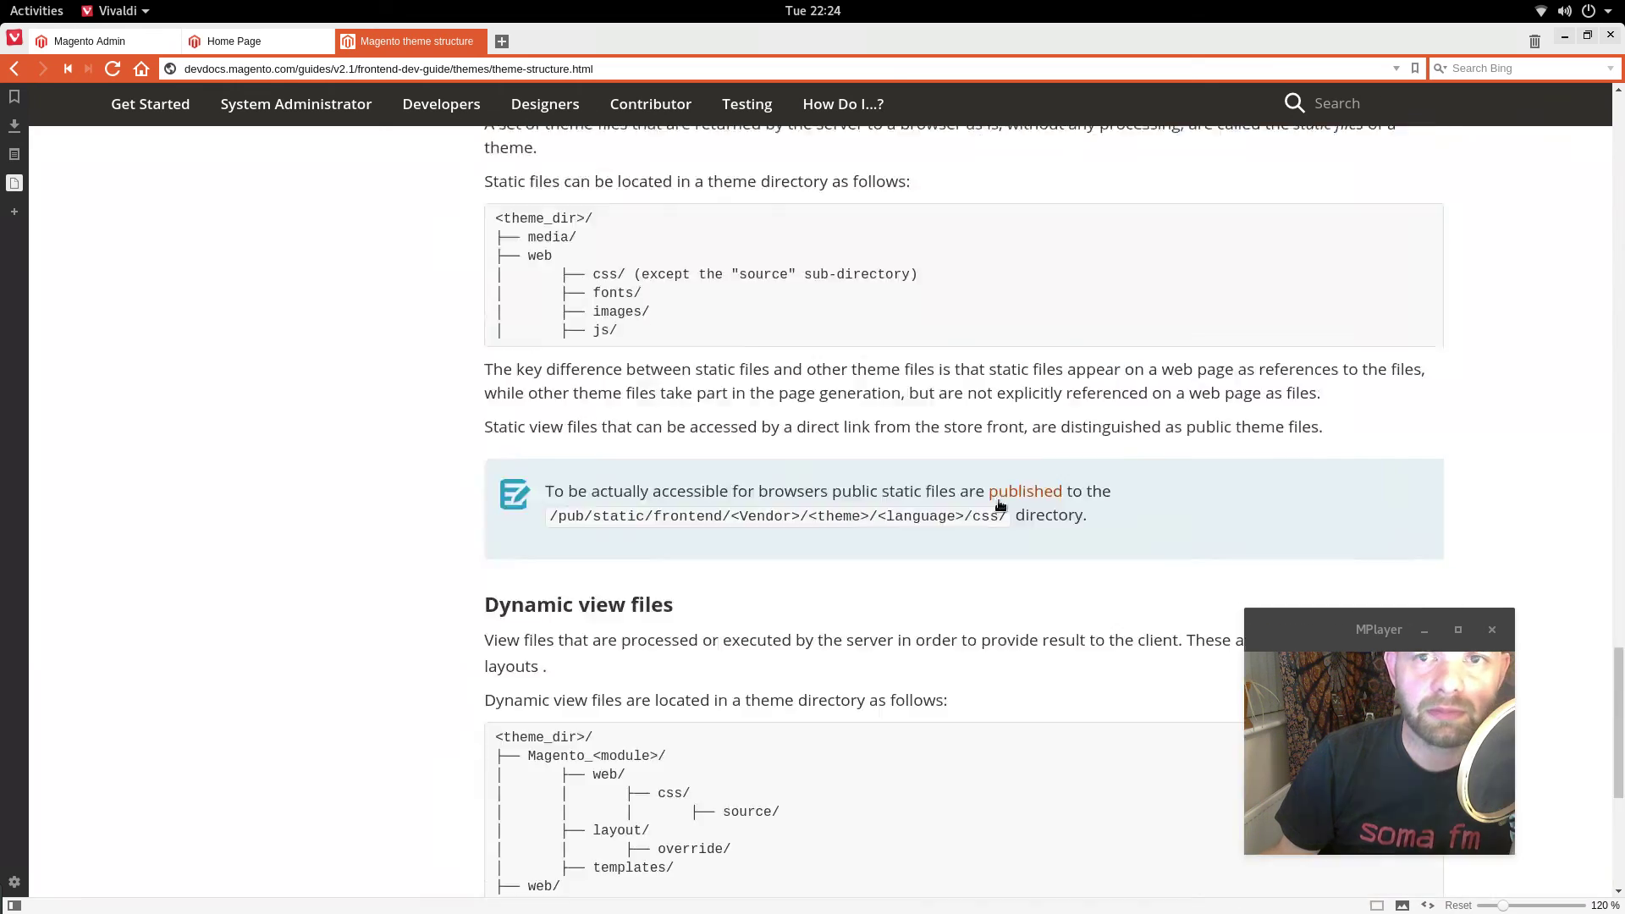
pyautogui.scroll(20, 999, 506)
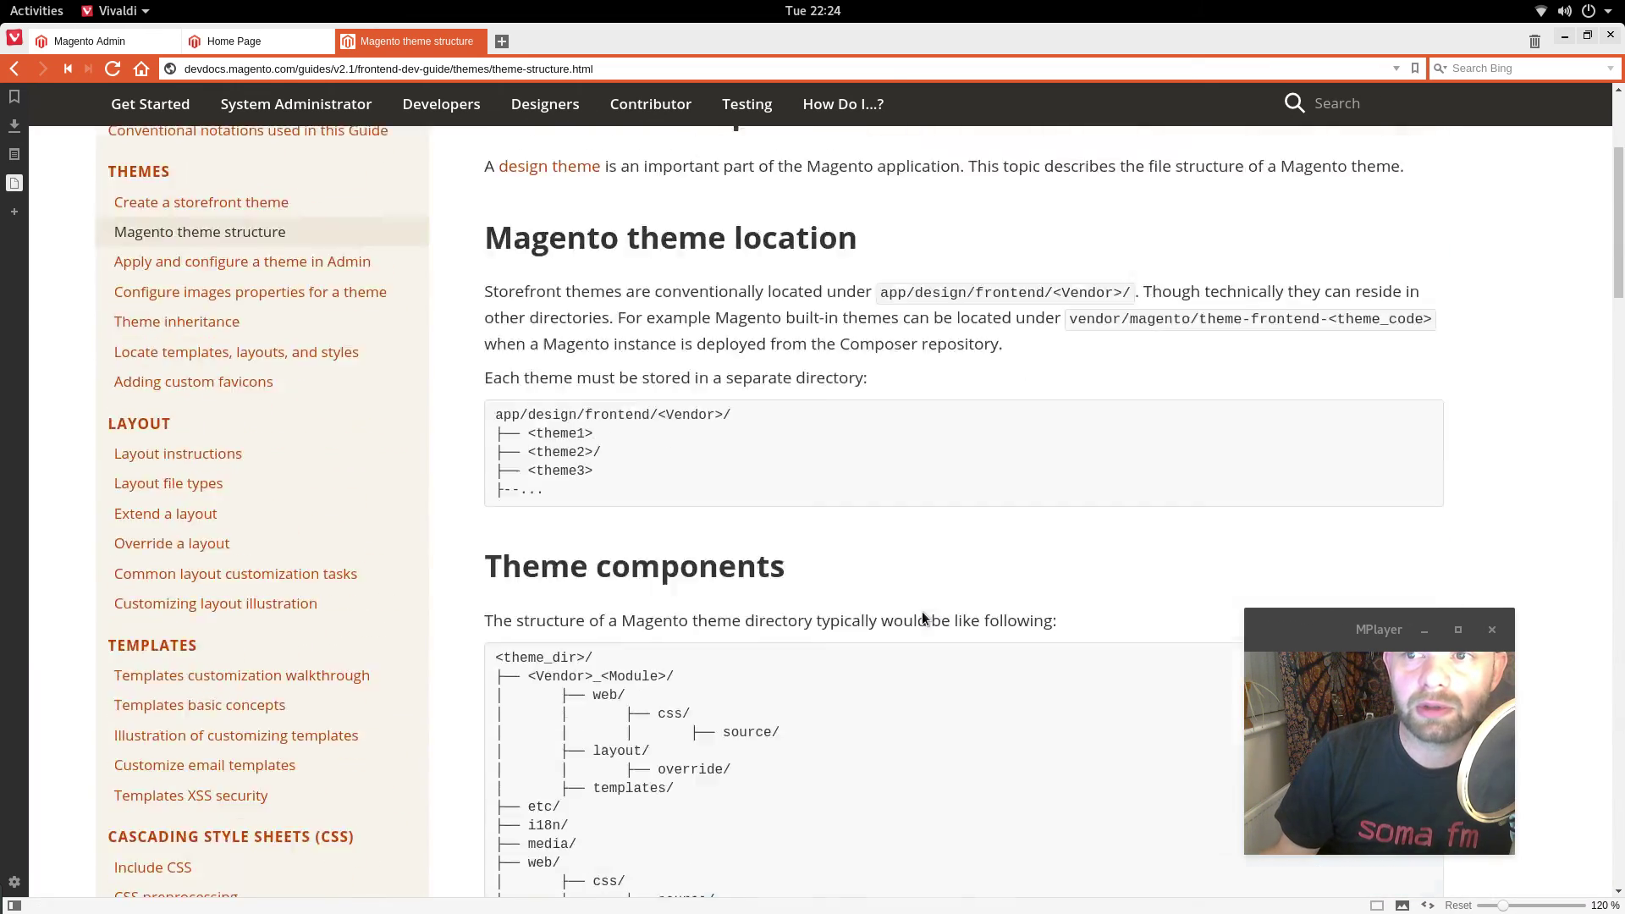
pyautogui.scroll(3, 912, 613)
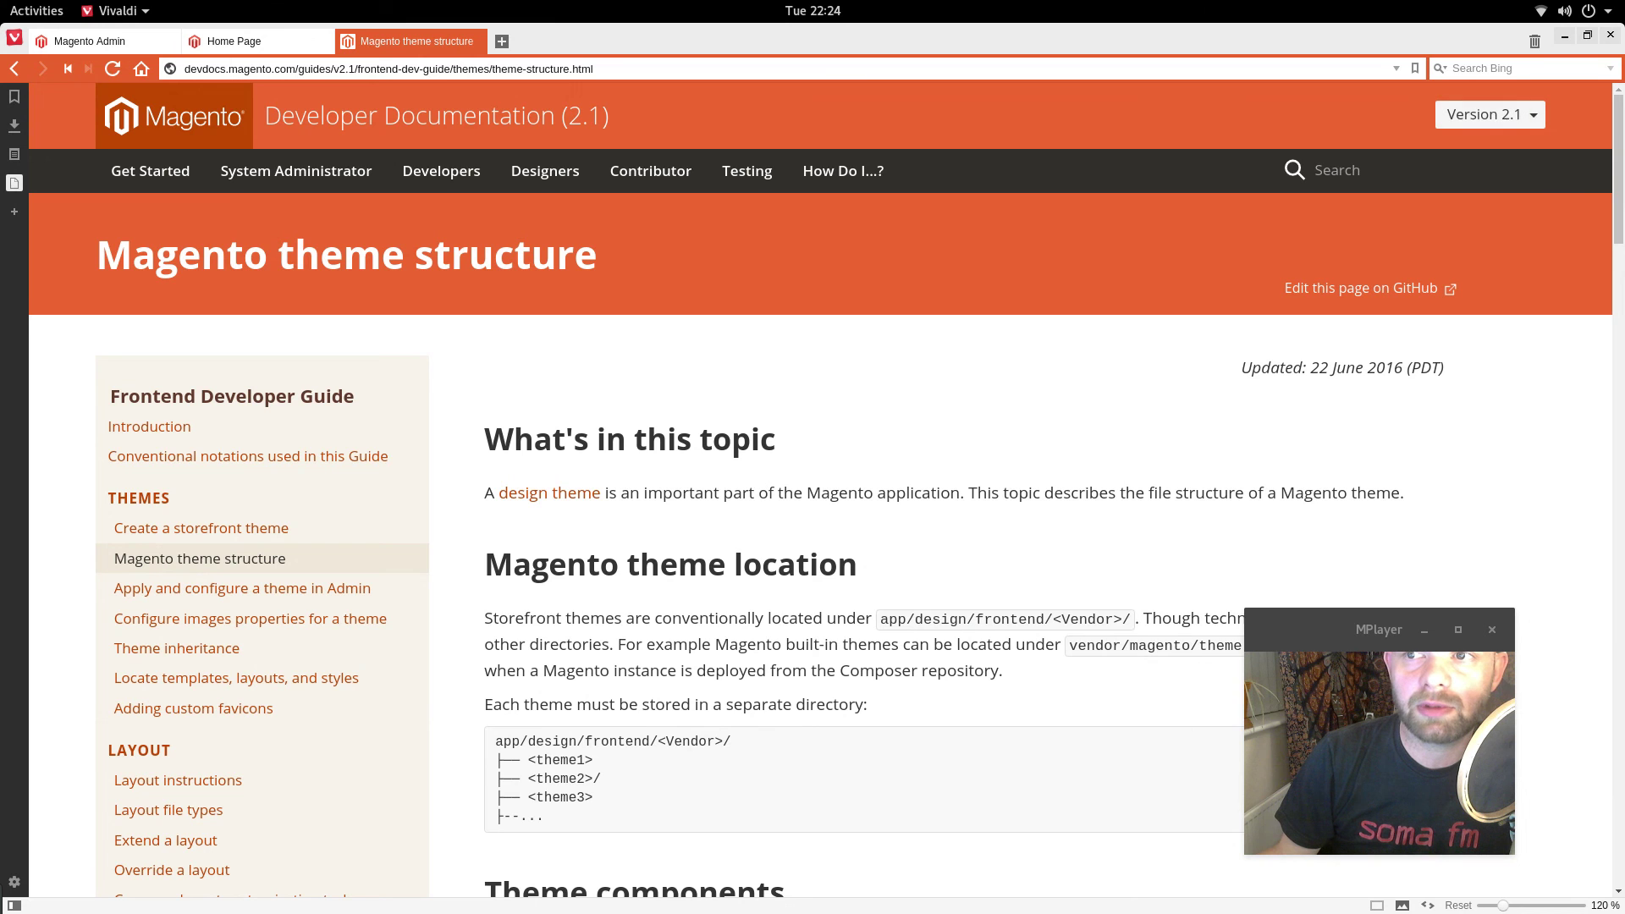
pyautogui.scroll(-20, 1585, 441)
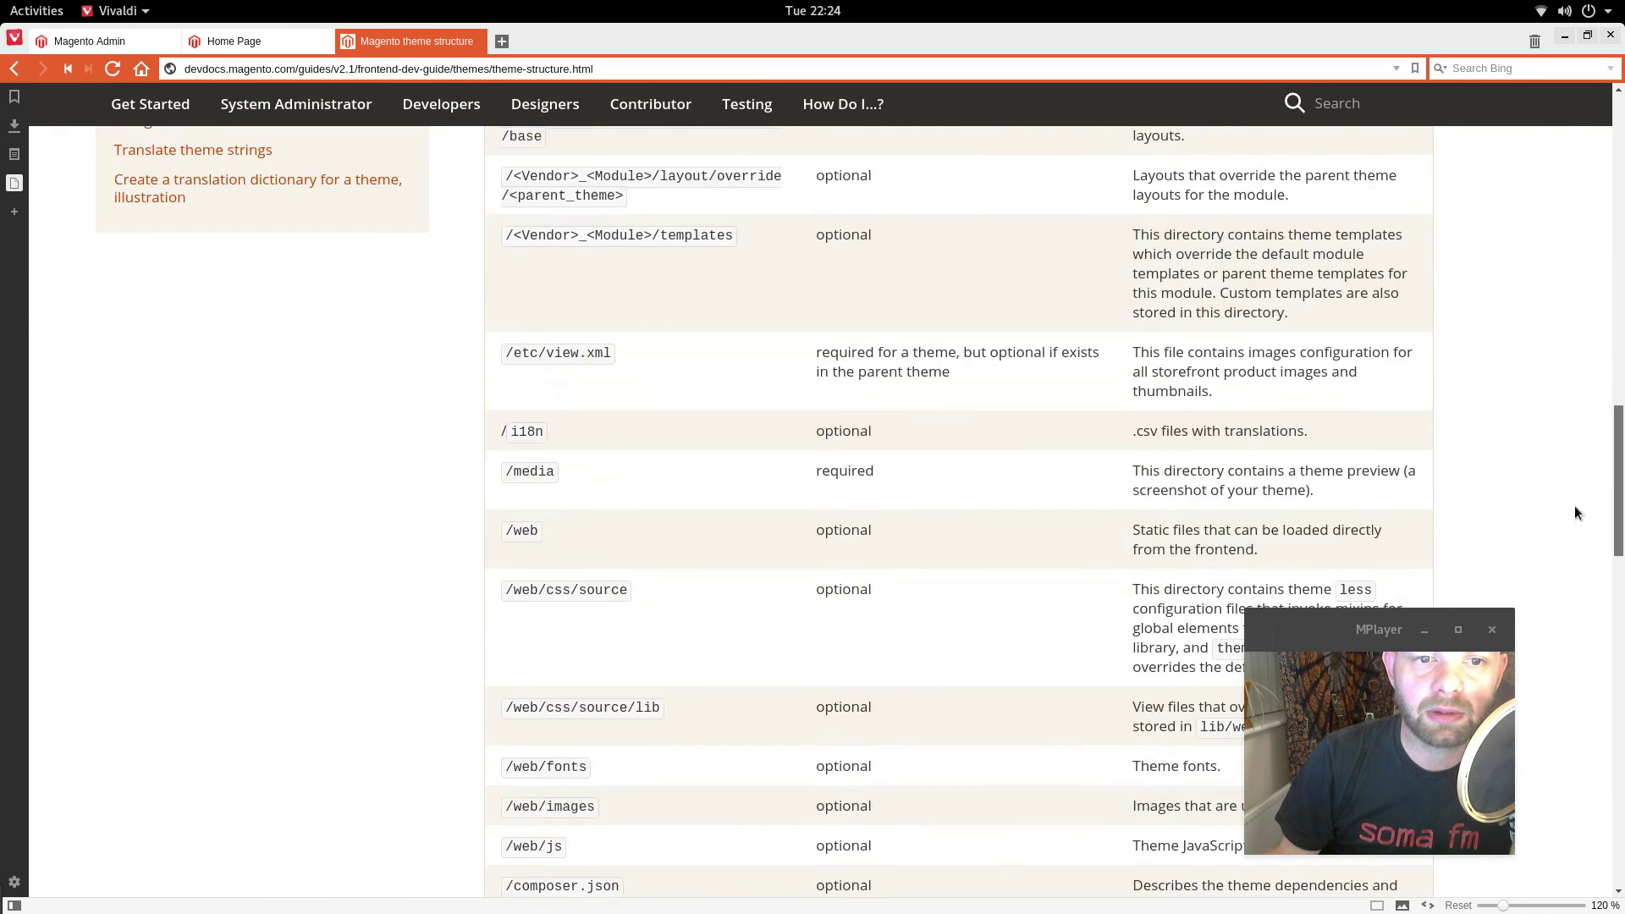
pyautogui.scroll(-10, 1571, 545)
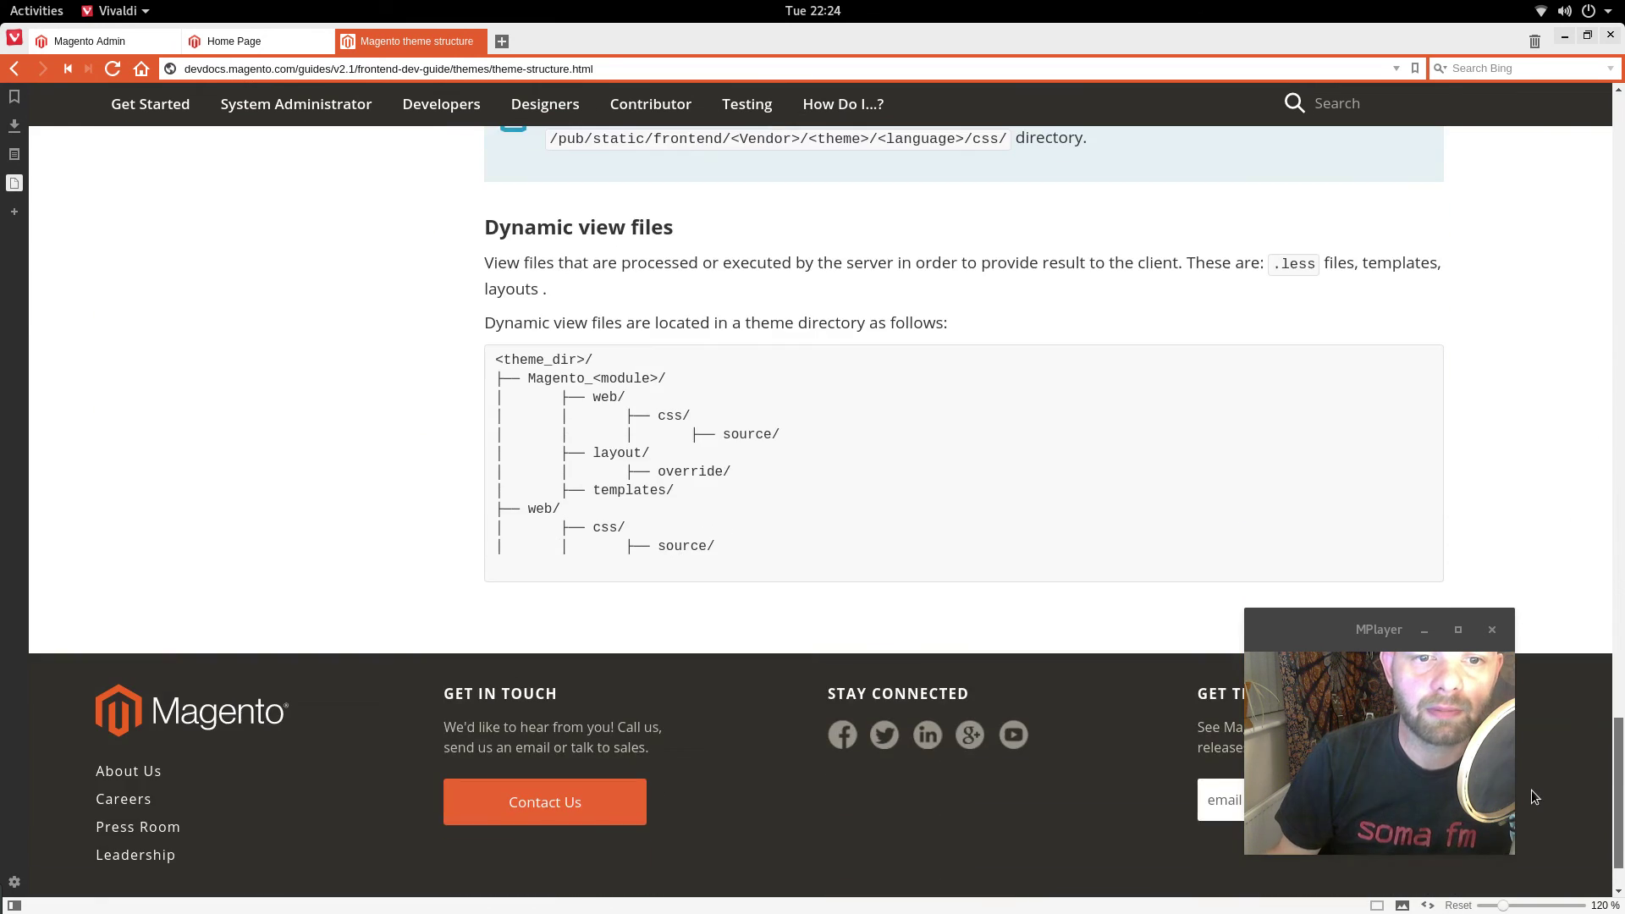
pyautogui.scroll(20, 1534, 779)
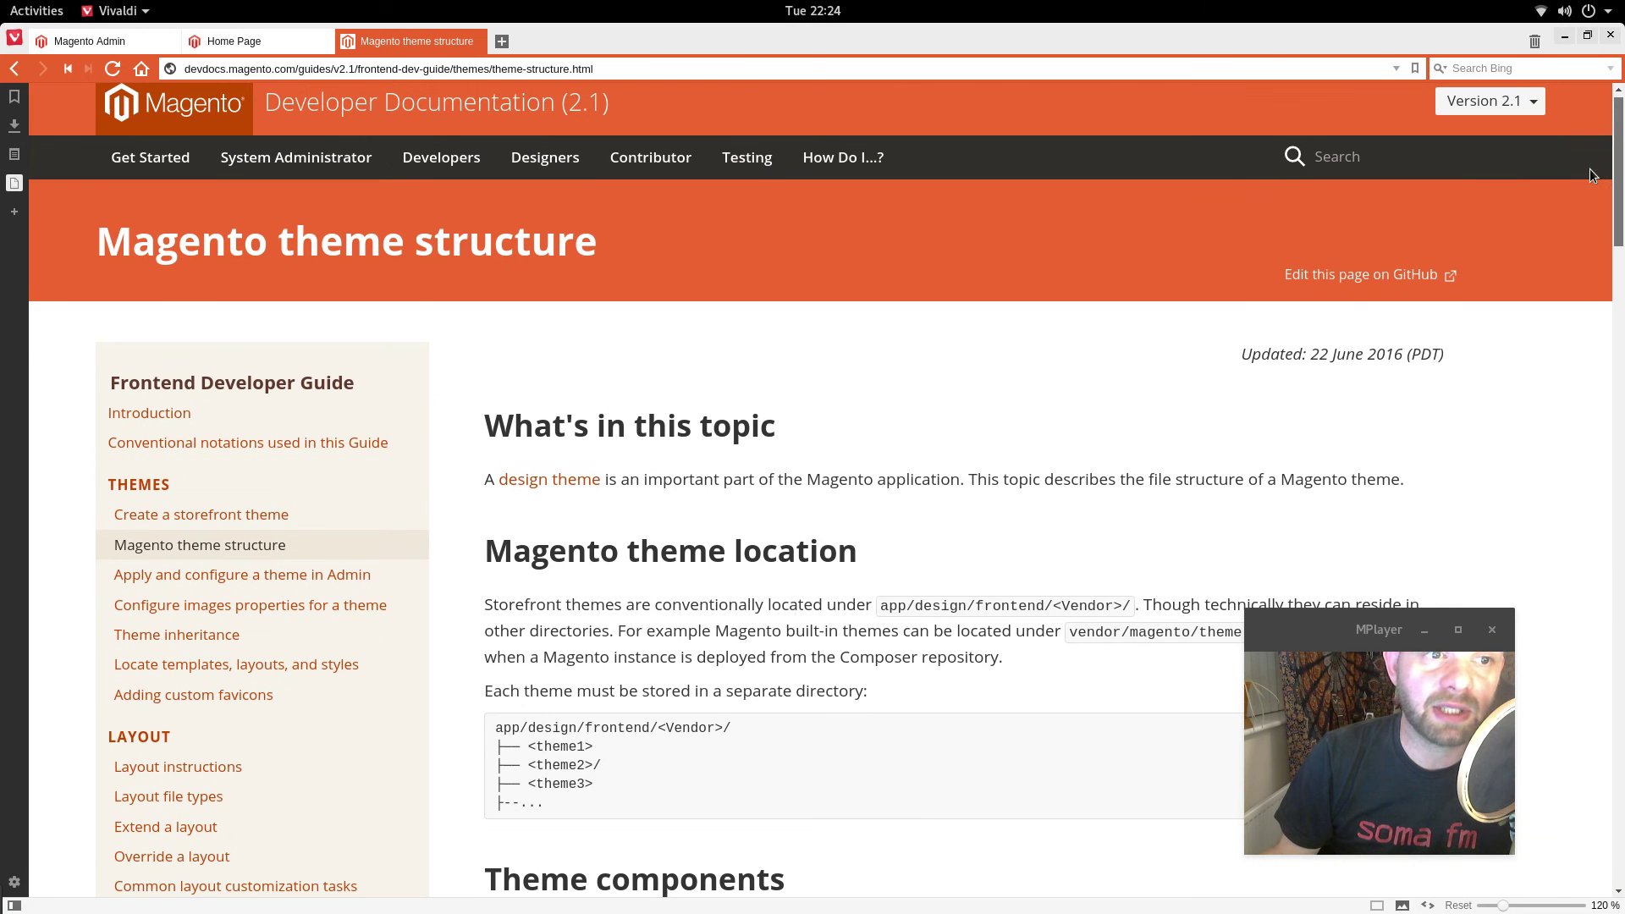
pyautogui.scroll(-3, 938, 526)
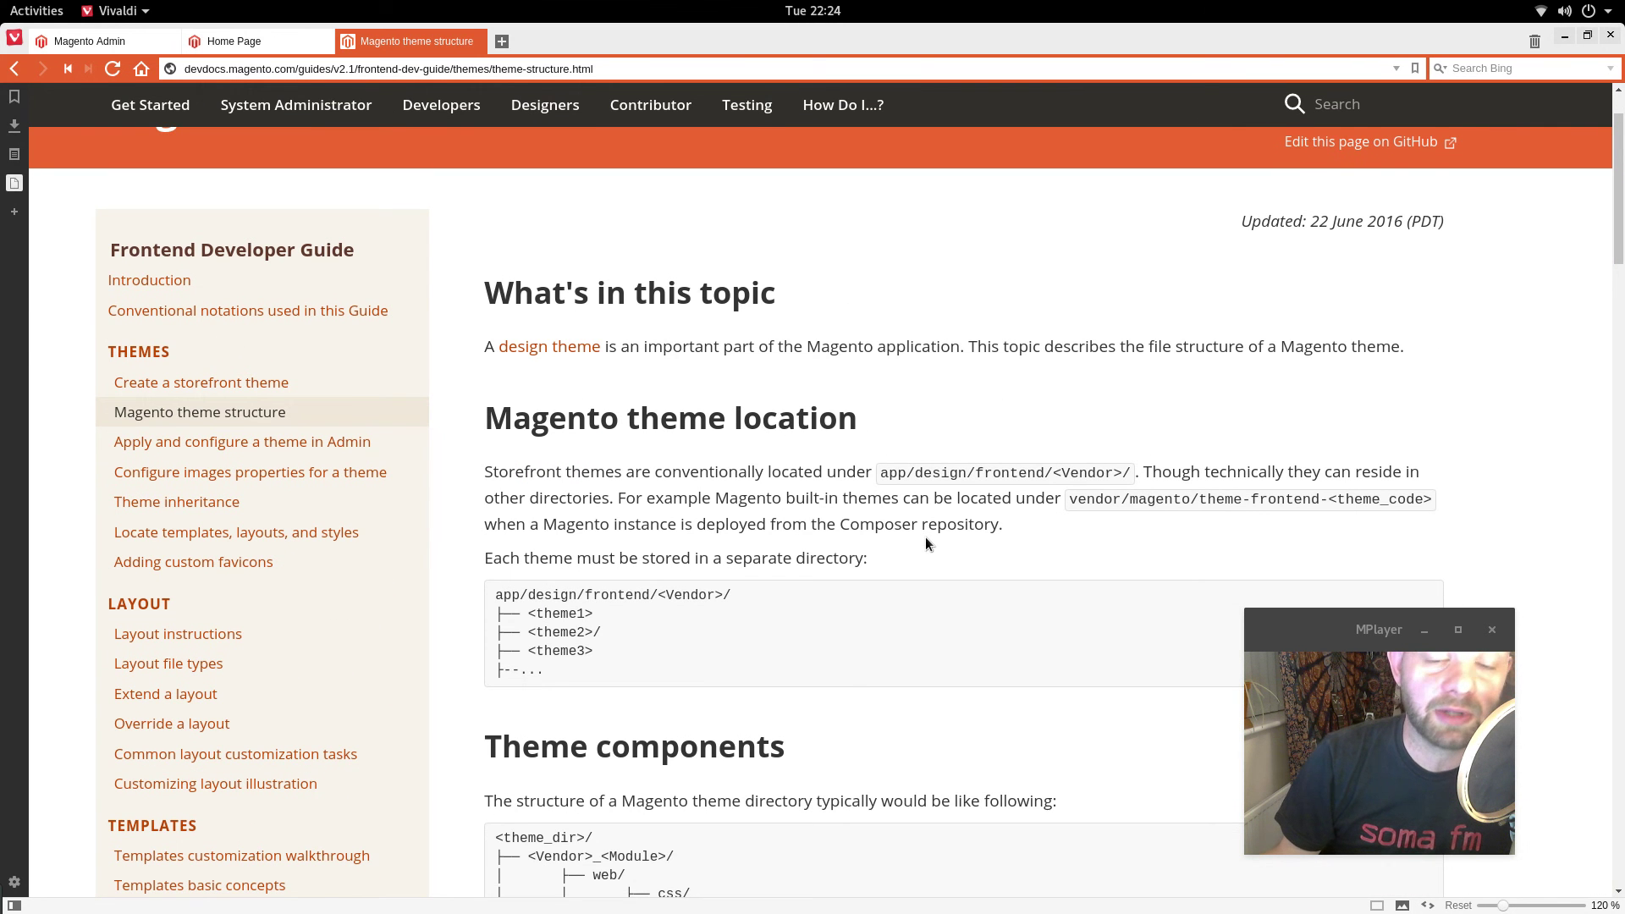
pyautogui.scroll(-1, 938, 525)
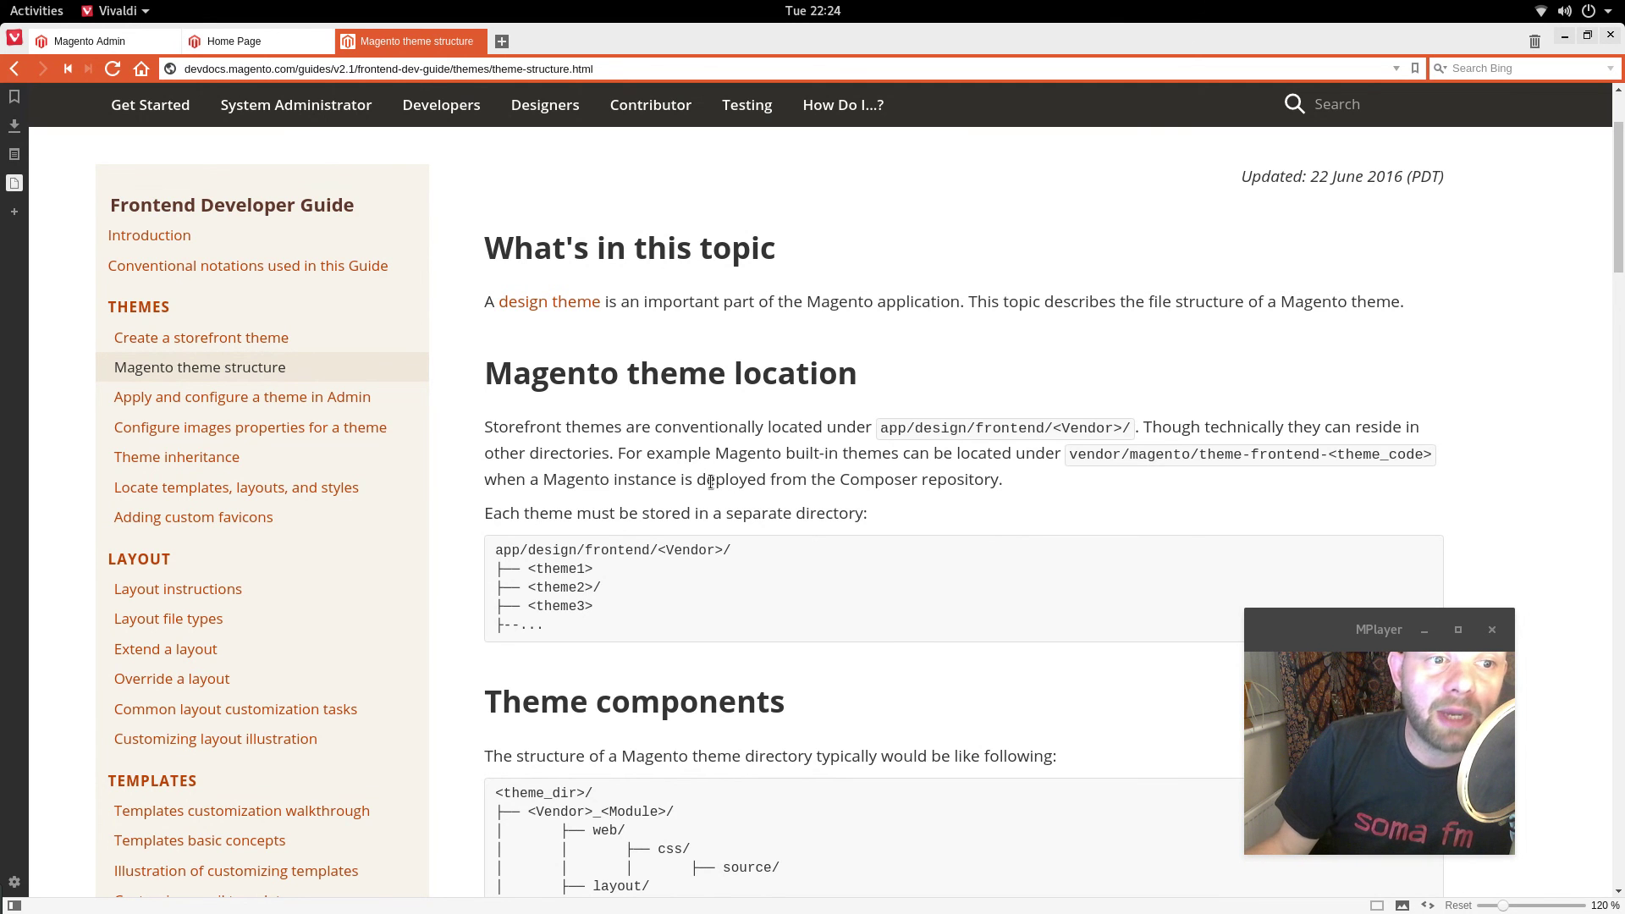
# Open 'Apply and configure a theme in Admin', skim down to Add a design exception, then back to the top.
pyautogui.click(254, 397)
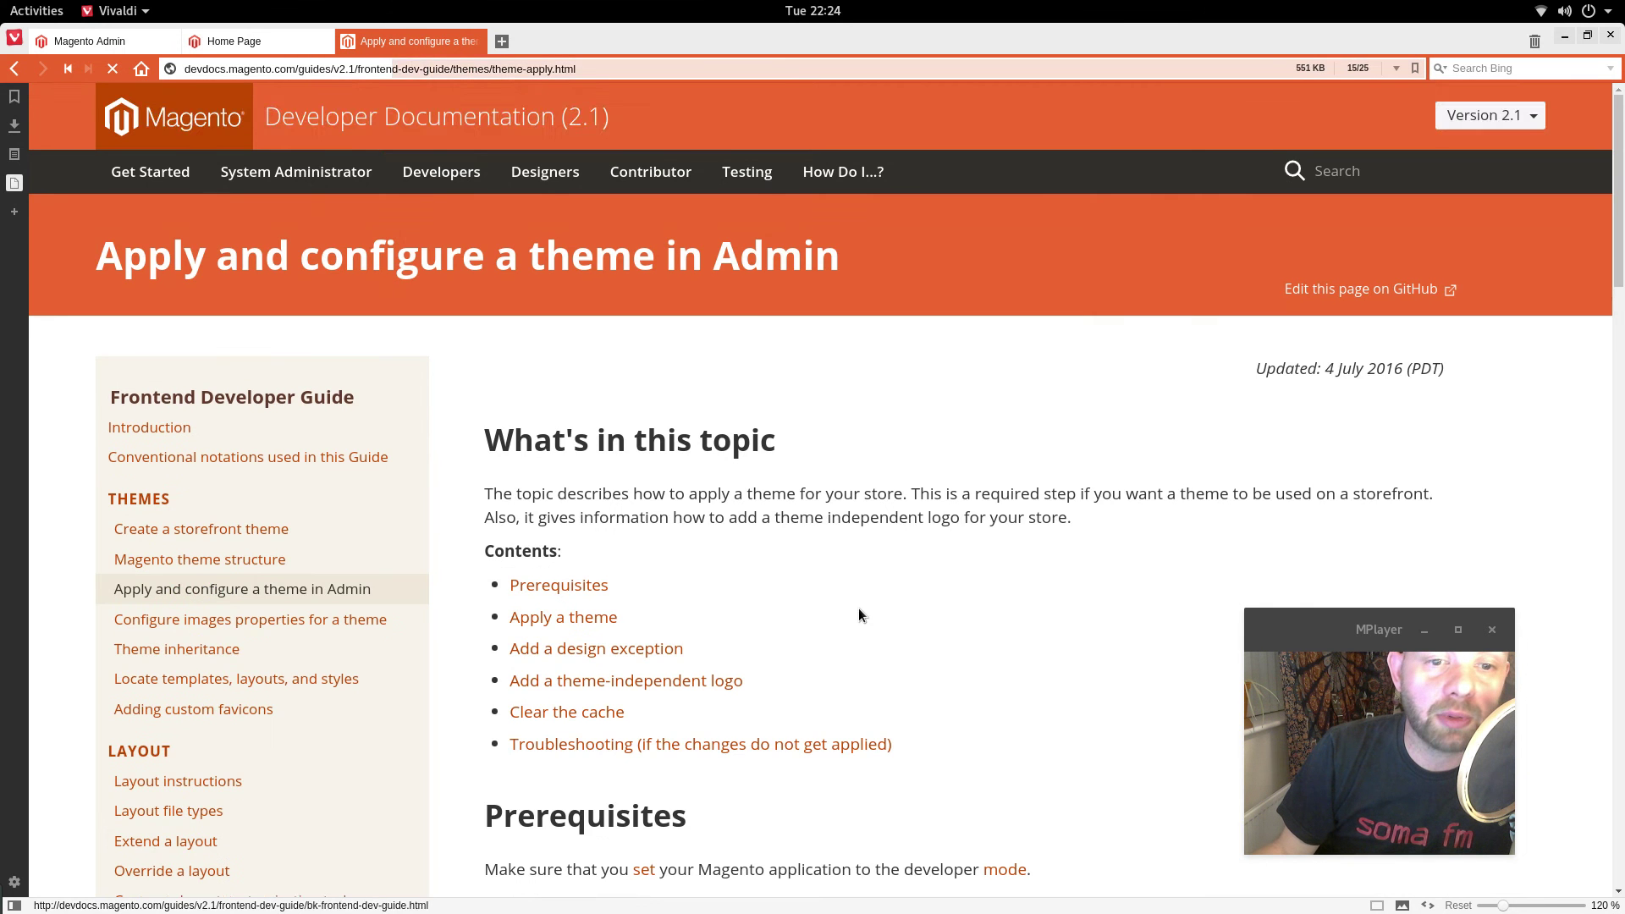
pyautogui.scroll(-3, 905, 632)
pyautogui.scroll(-10, 905, 631)
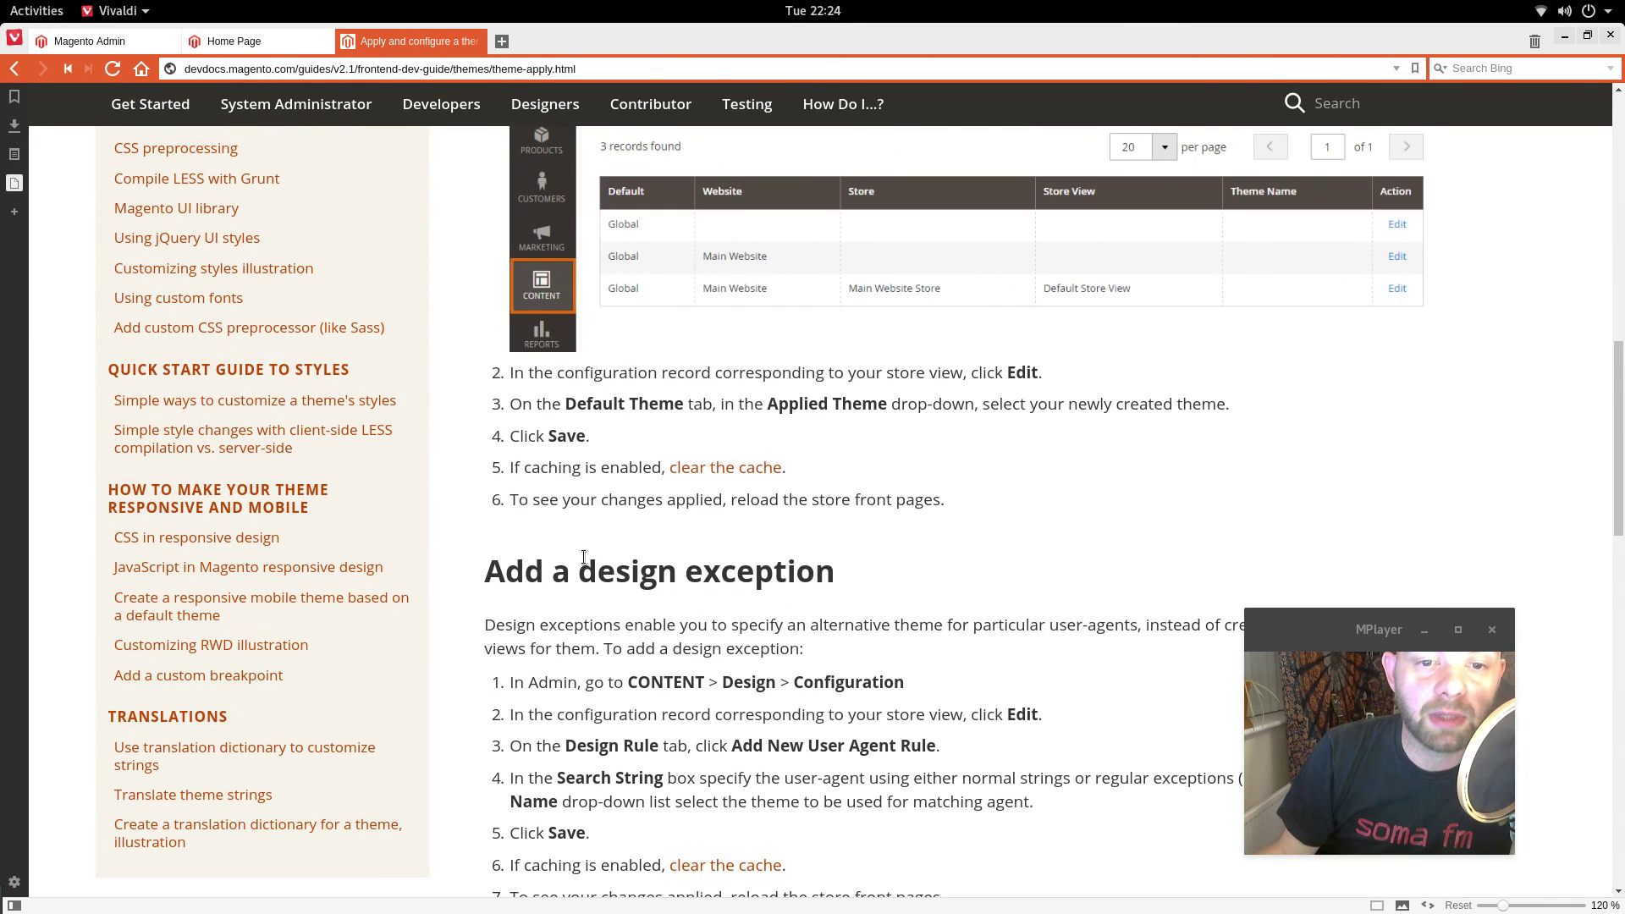
pyautogui.moveTo(489, 581); pyautogui.dragTo(836, 578)
pyautogui.click(830, 611)
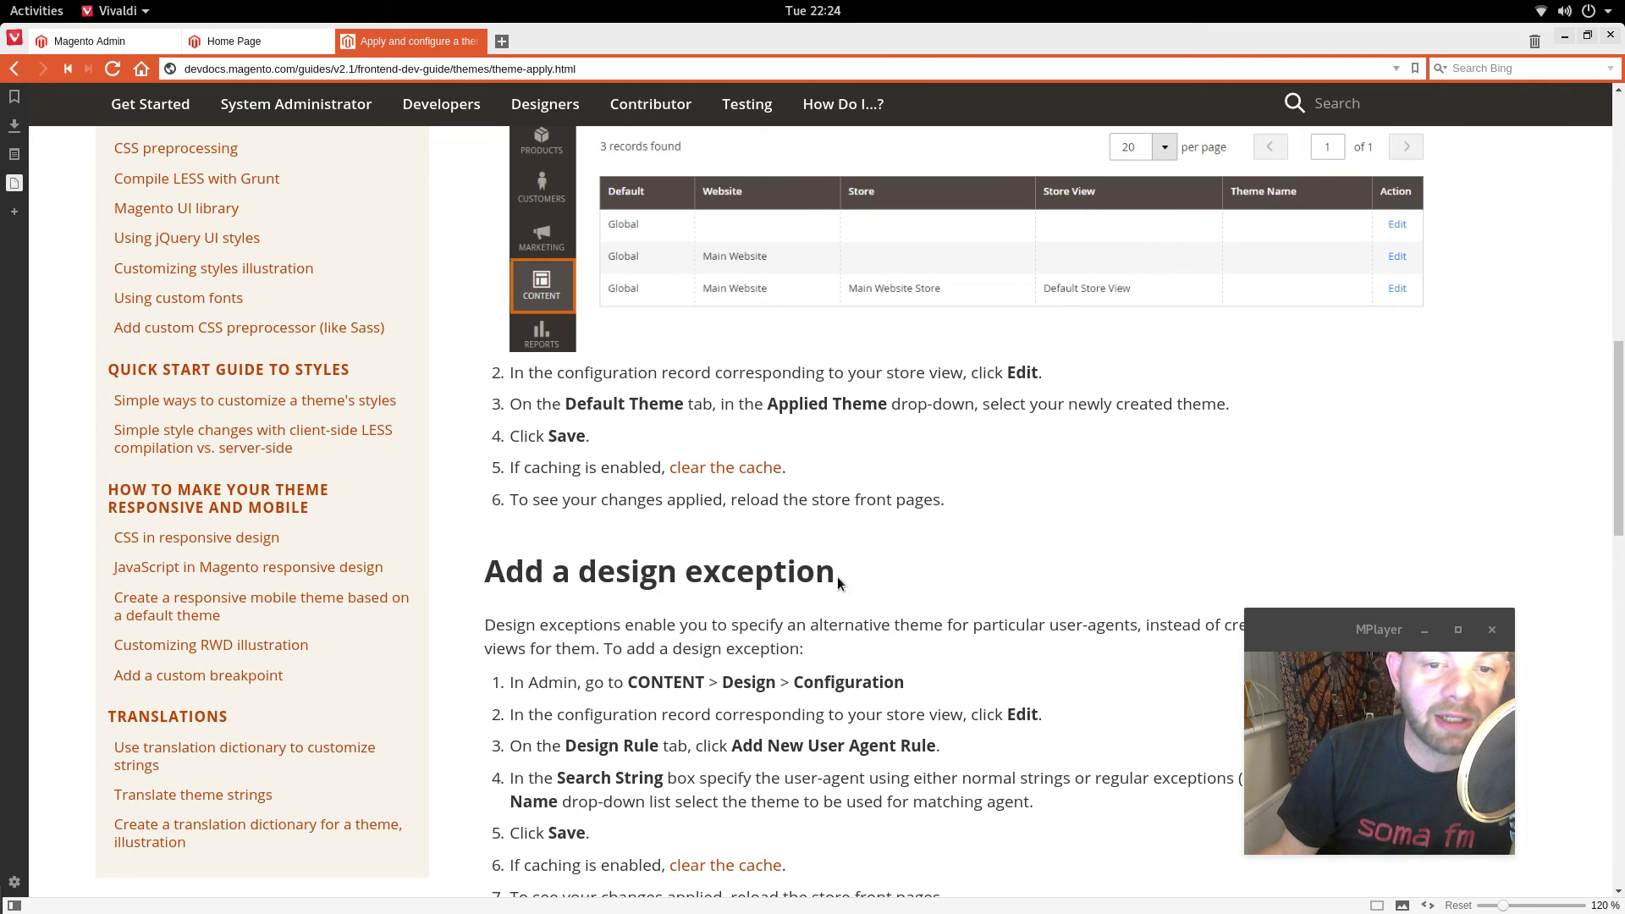
pyautogui.scroll(5, 856, 561)
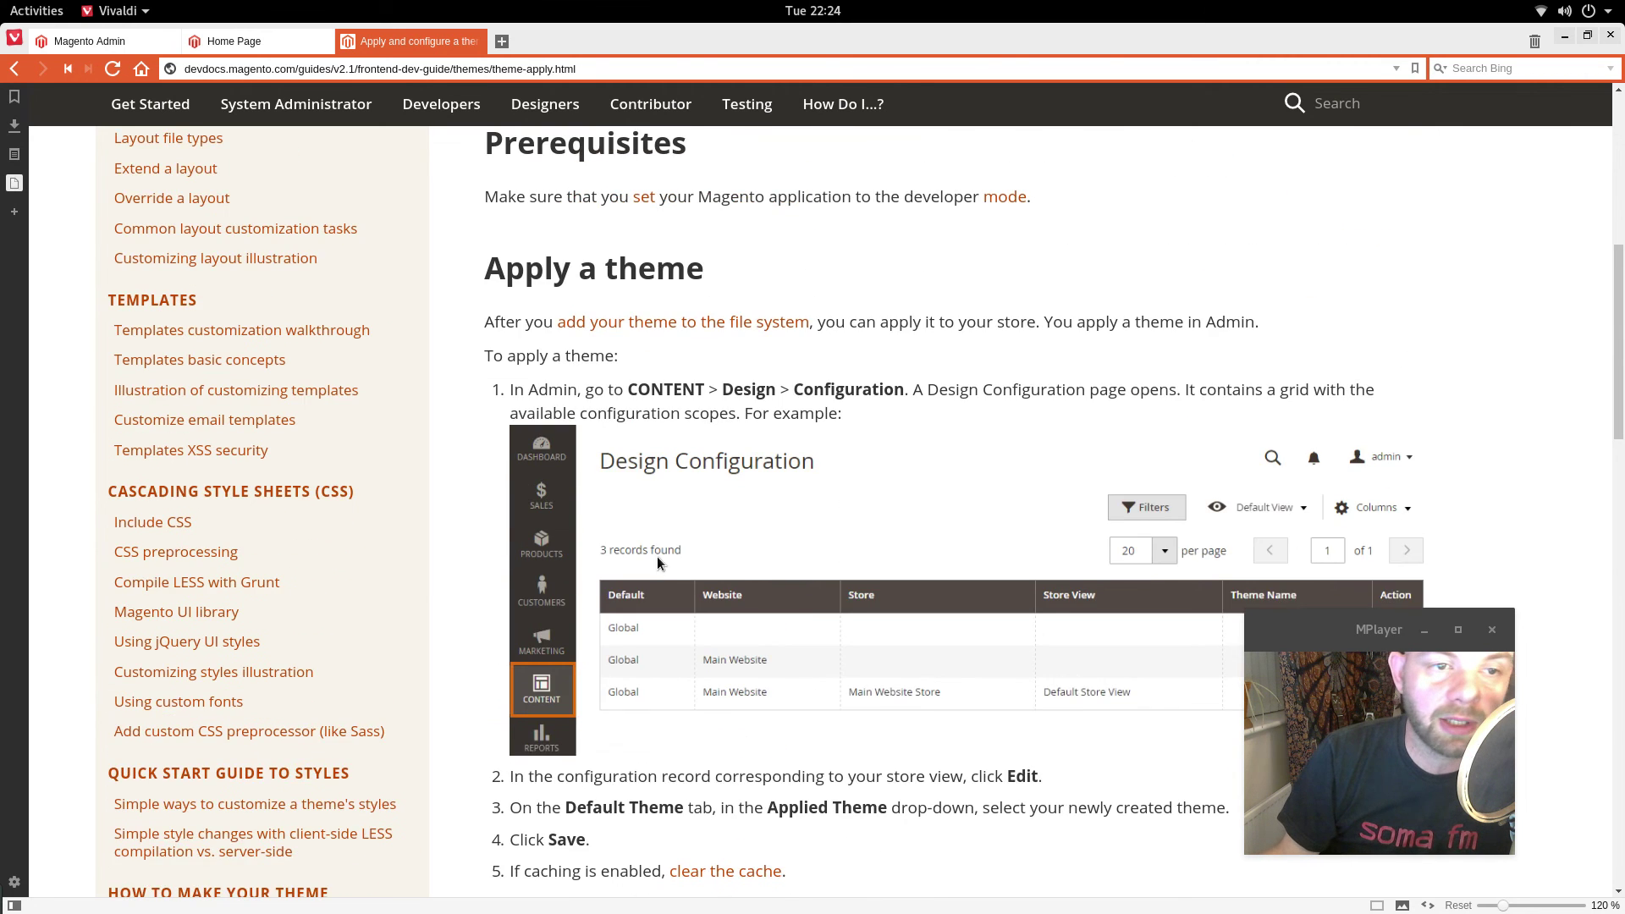
pyautogui.scroll(7, 657, 555)
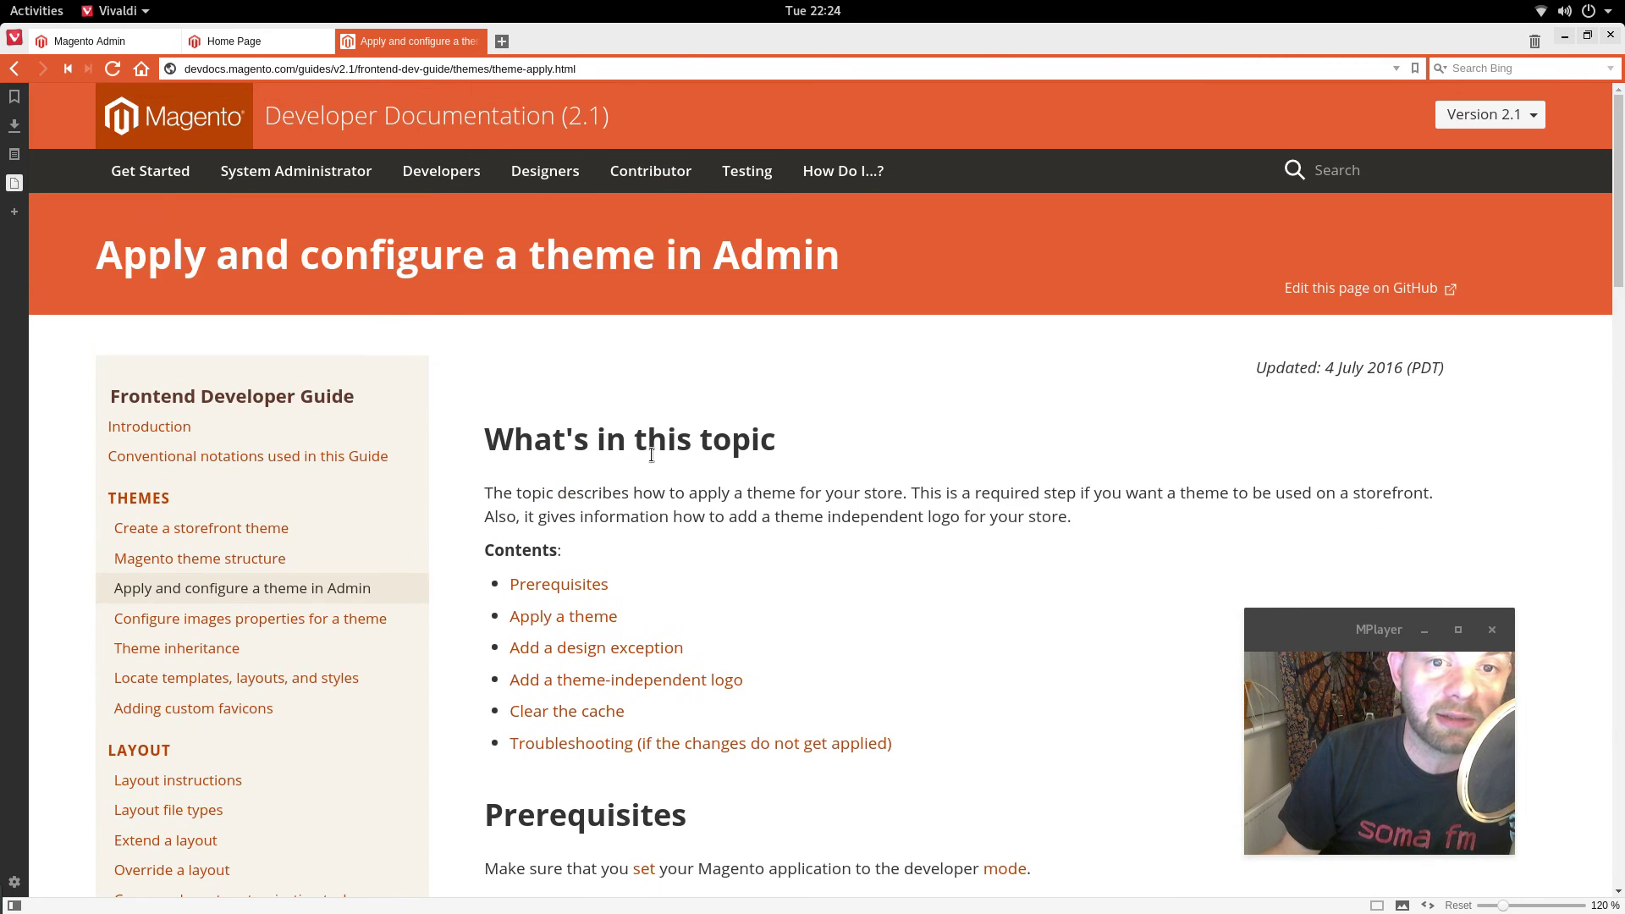